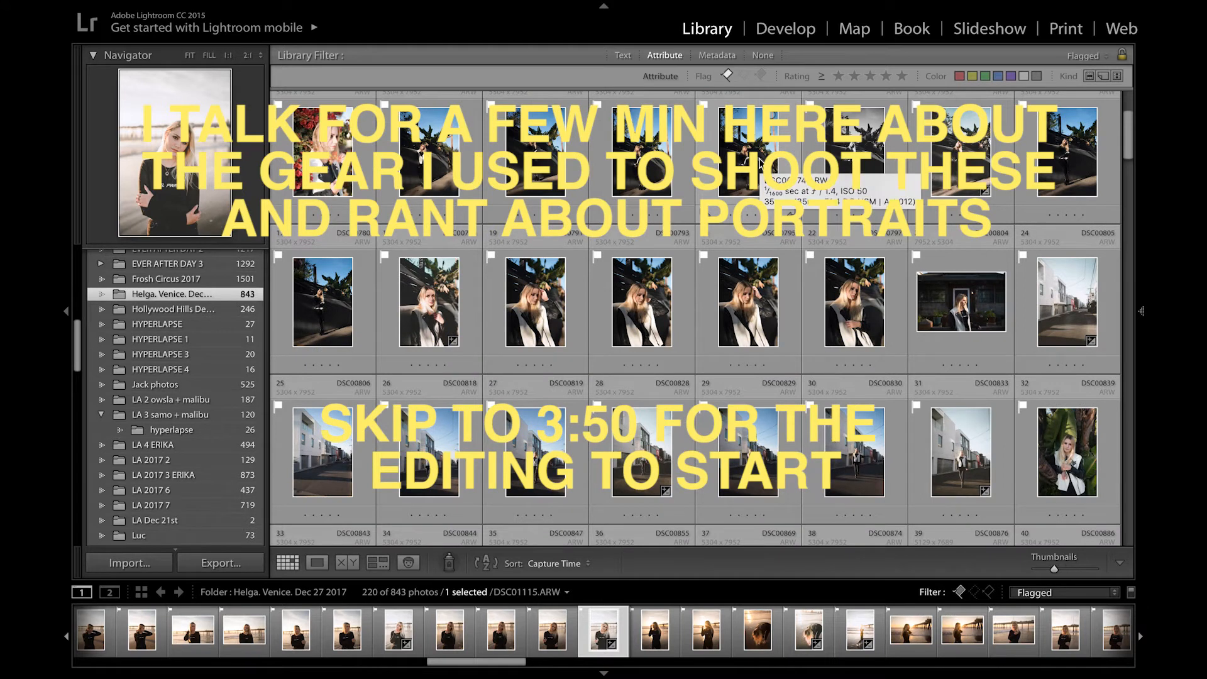
Step: Browse the flagged photos in the grid, from the first shots of the shoot to the sunset pier portraits
scroll(759, 162, up, 3)
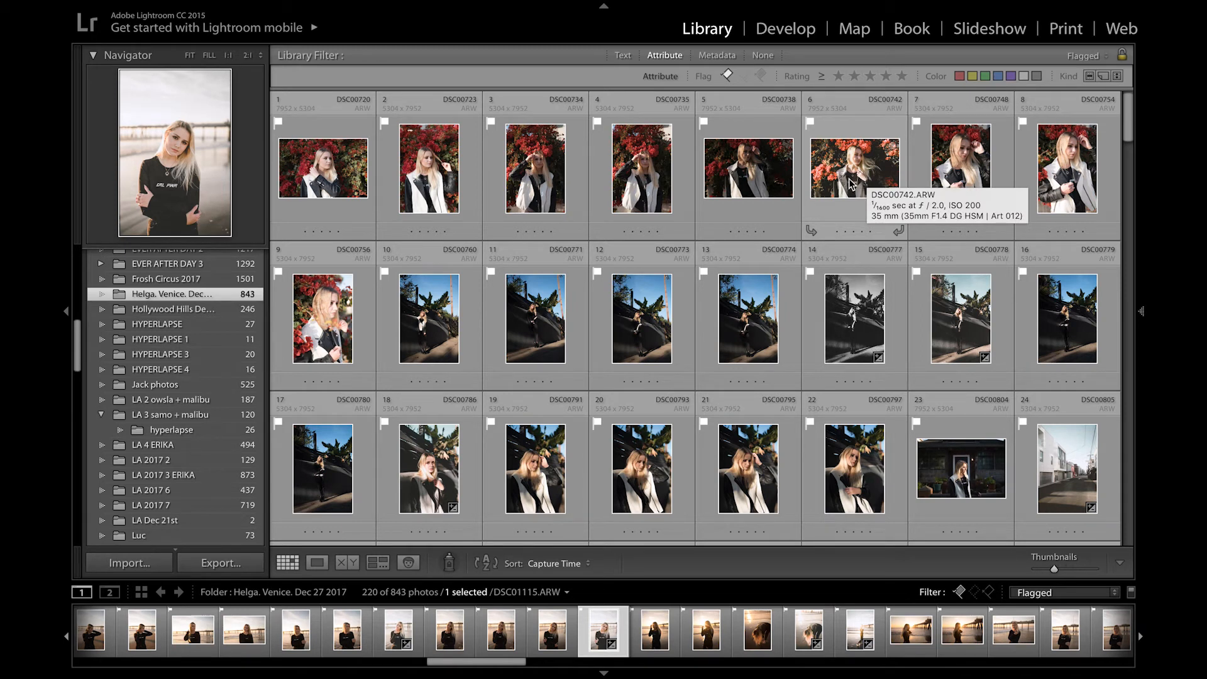
scroll(850, 181, down, 2)
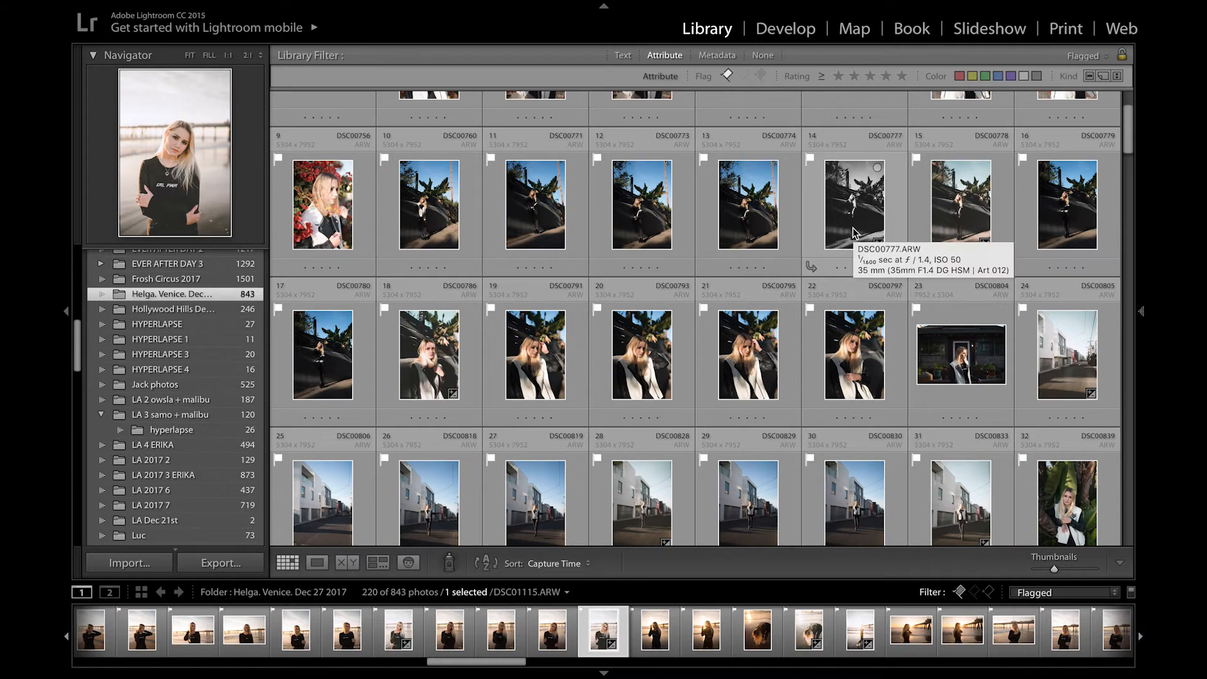
scroll(853, 234, down, 8)
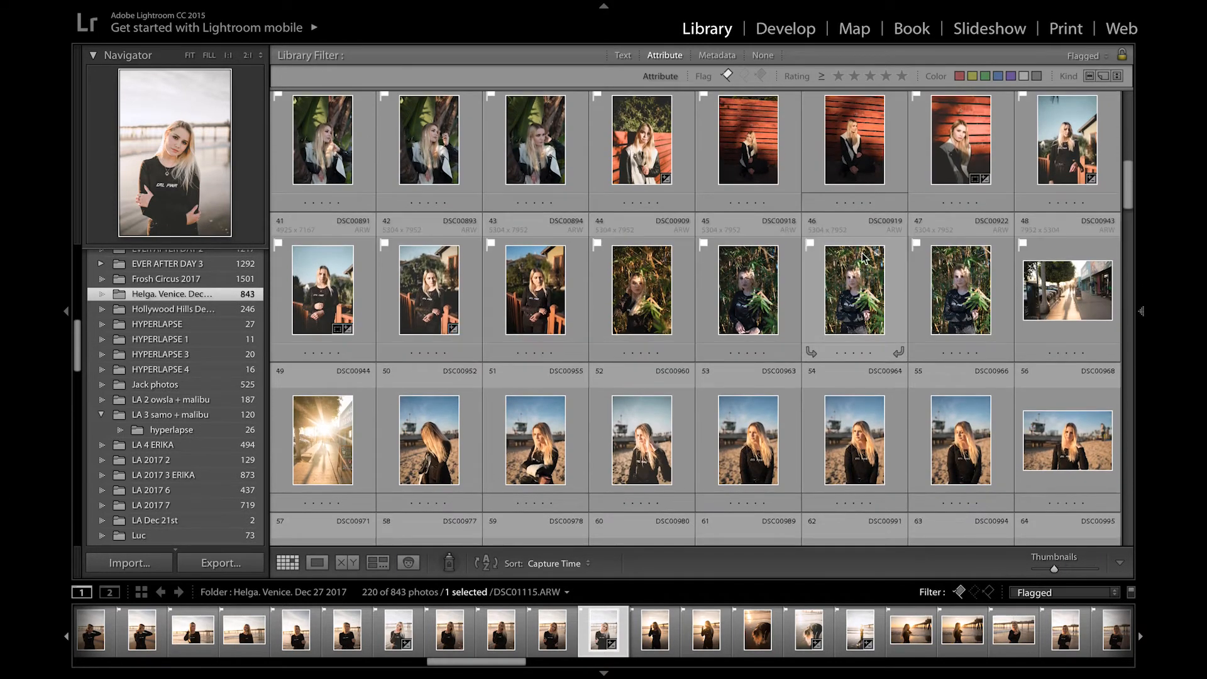
scroll(842, 296, down, 3)
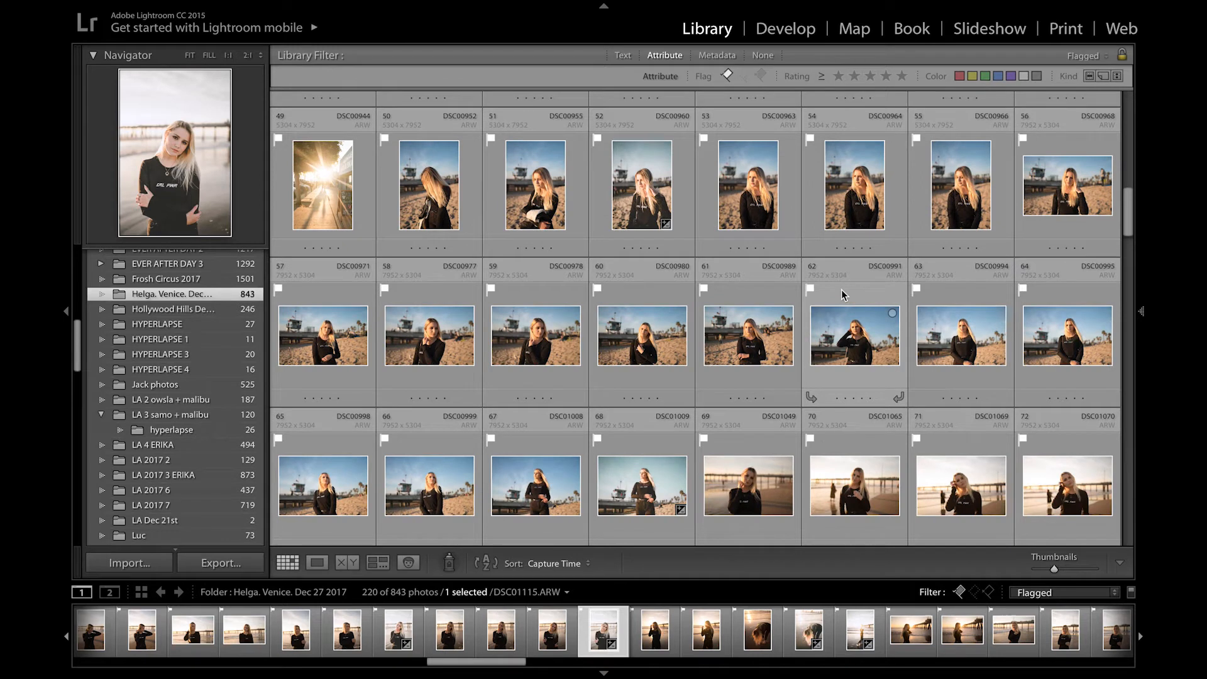
scroll(843, 296, down, 2)
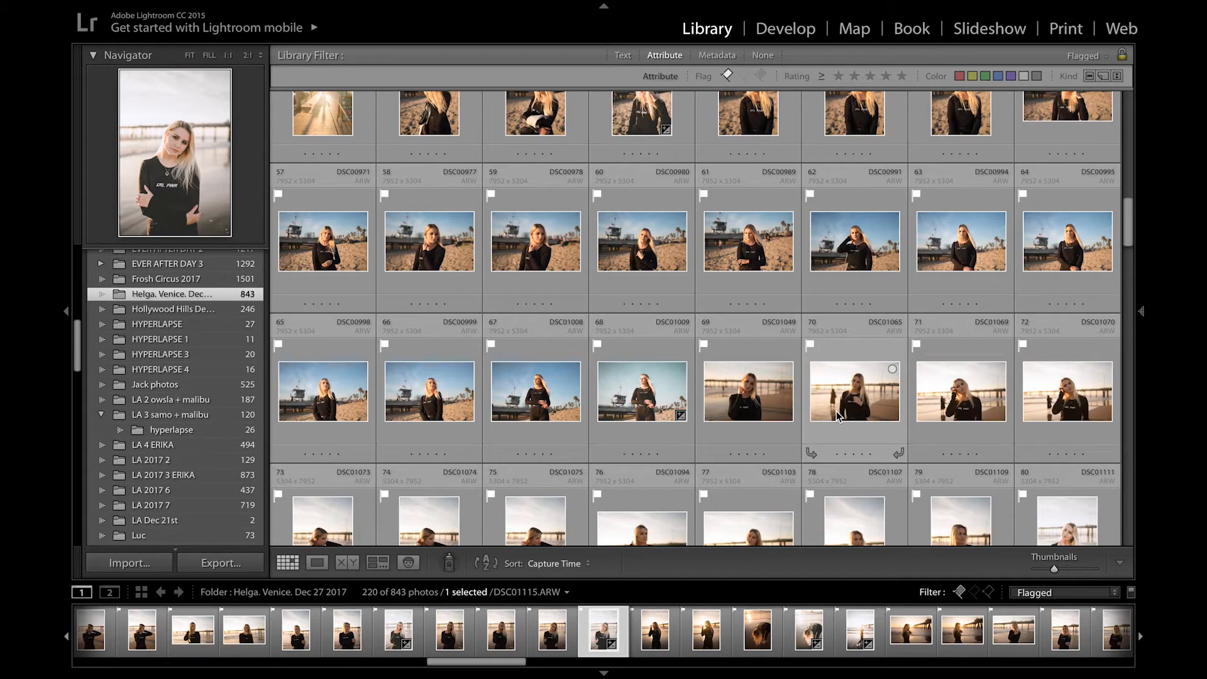
scroll(838, 415, down, 3)
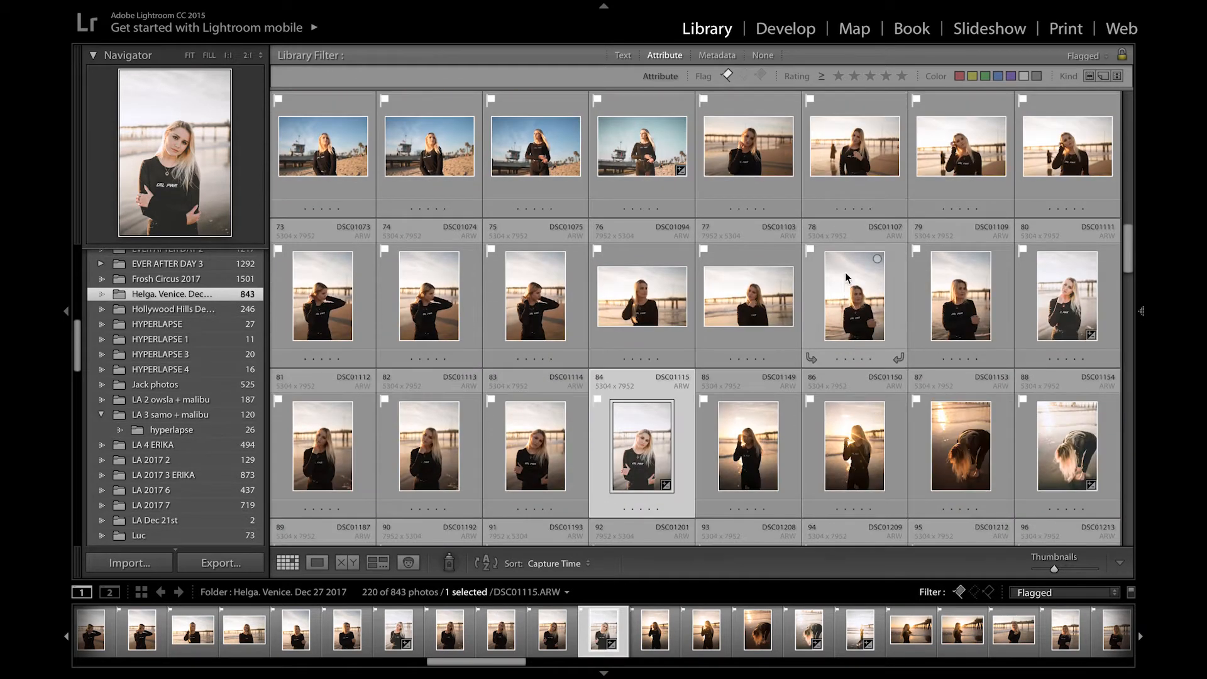
scroll(846, 276, down, 2)
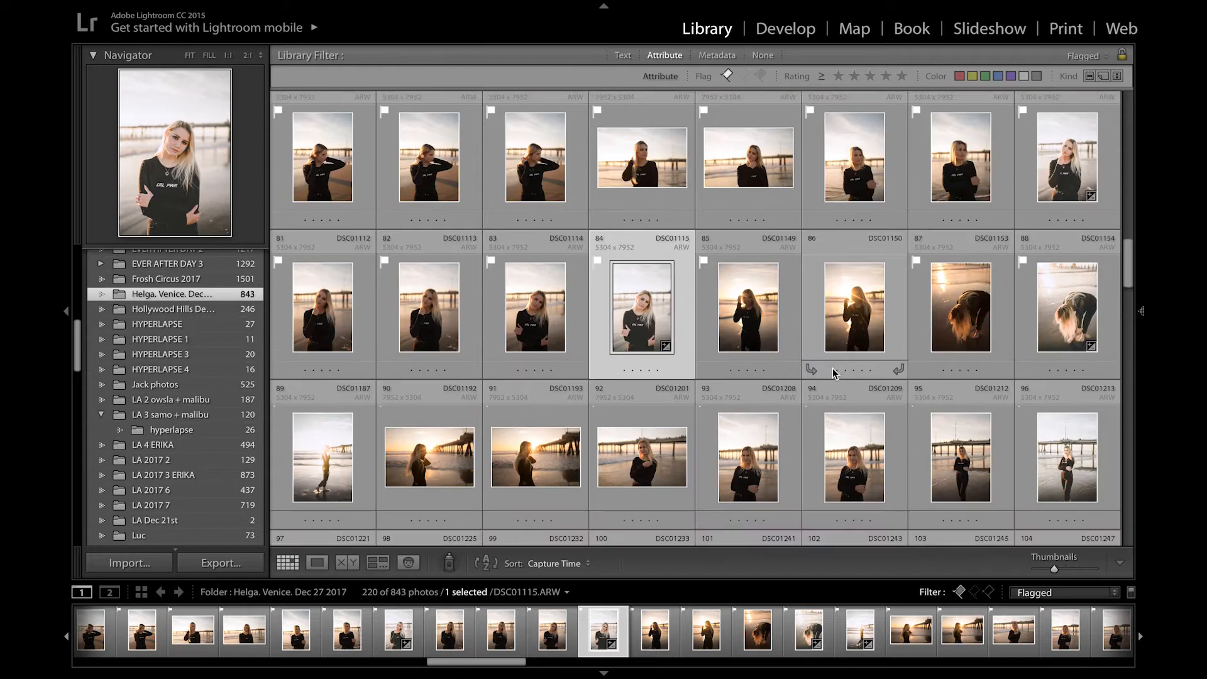
scroll(843, 251, down, 1)
scroll(843, 252, down, 1)
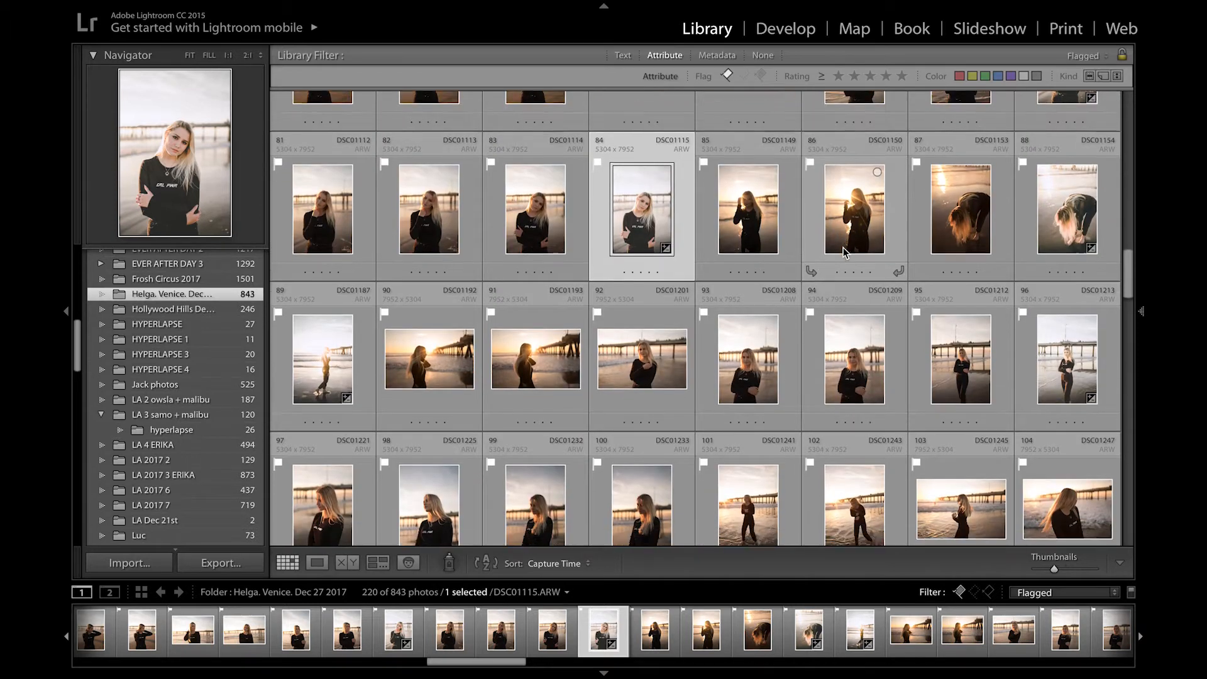
scroll(843, 250, up, 3)
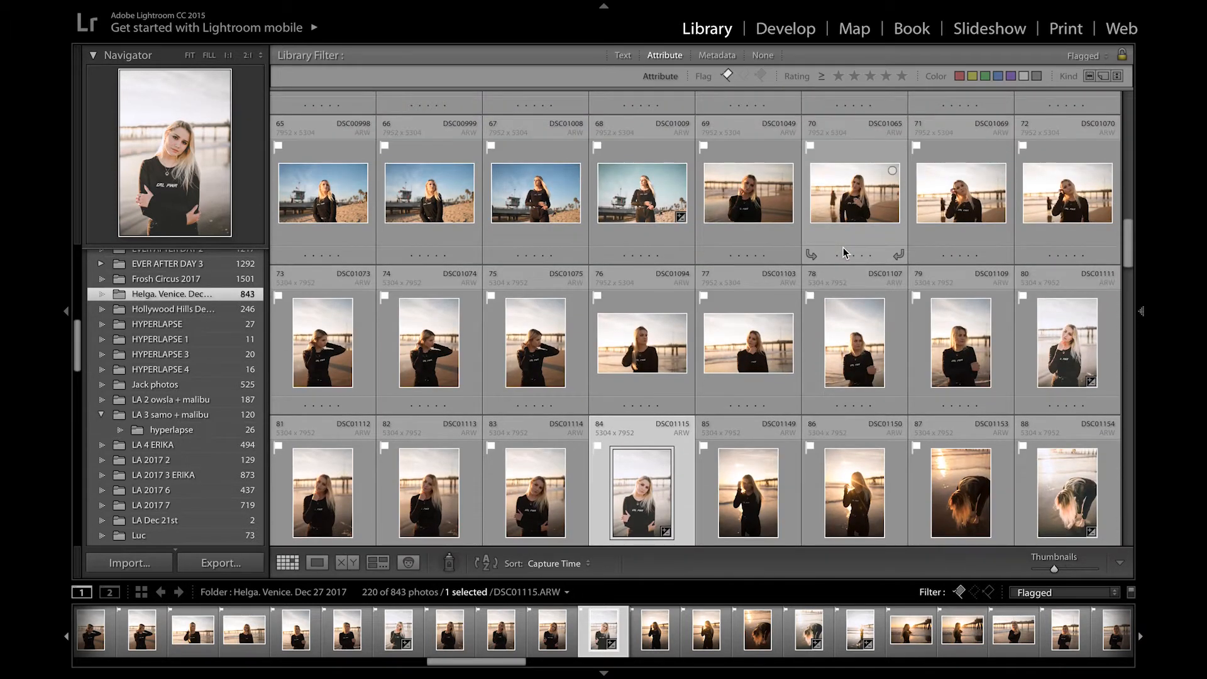
scroll(842, 252, down, 1)
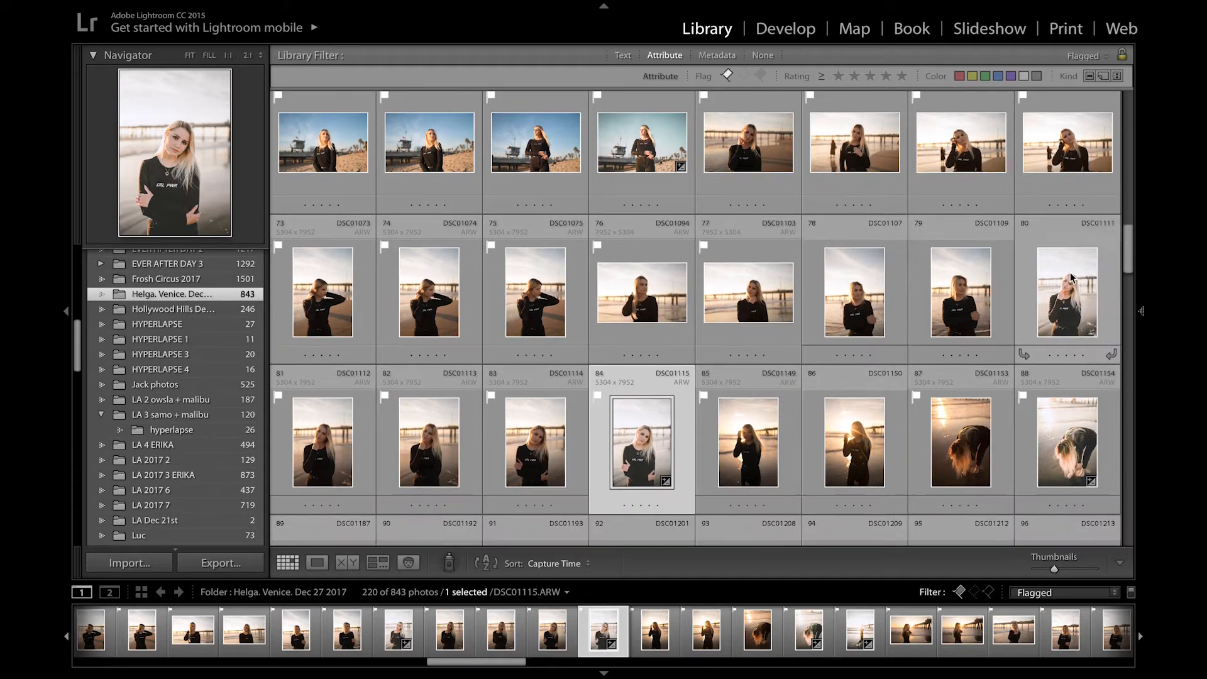
Step: View DSC01111 enlarged, return to the grid, and browse the flagged photos again from the start to the beach portraits
double_click(1061, 291)
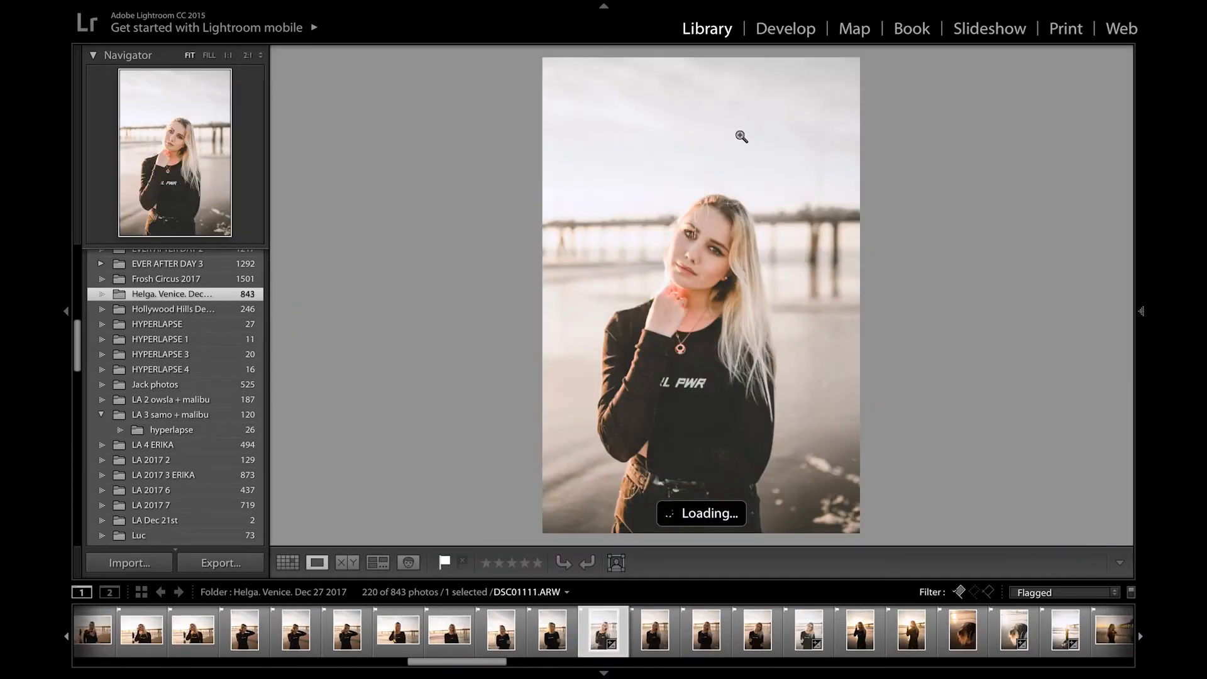
key(g)
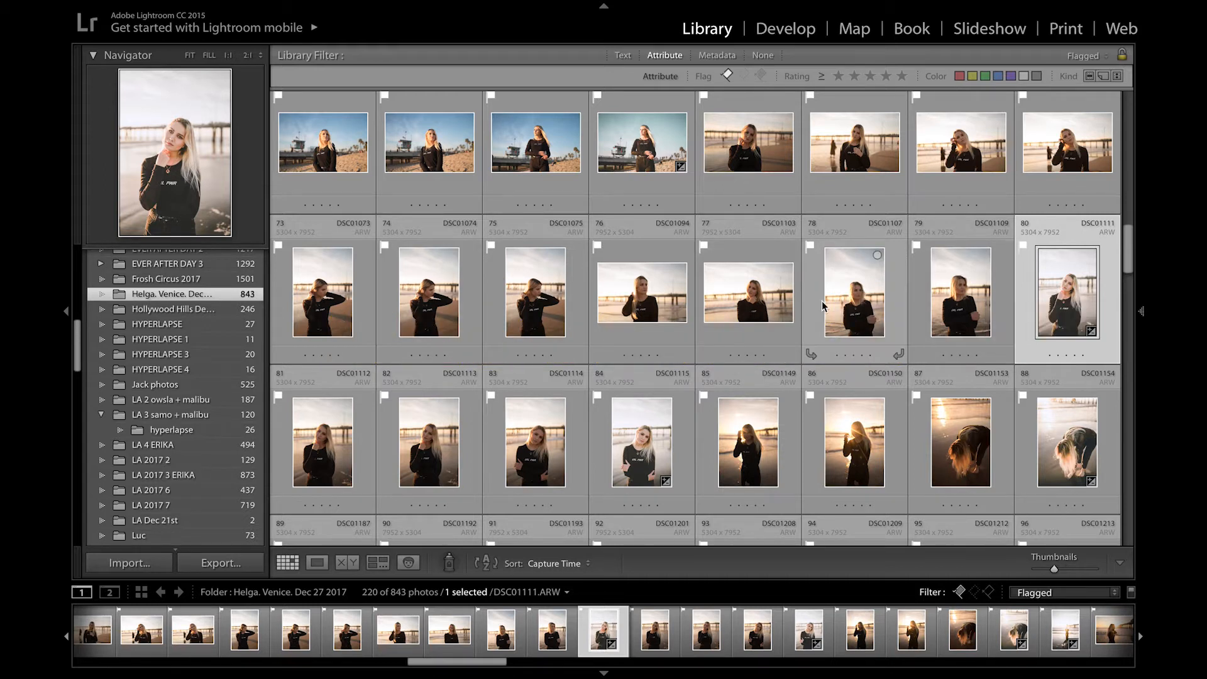
scroll(720, 347, down, 5)
scroll(719, 347, up, 15)
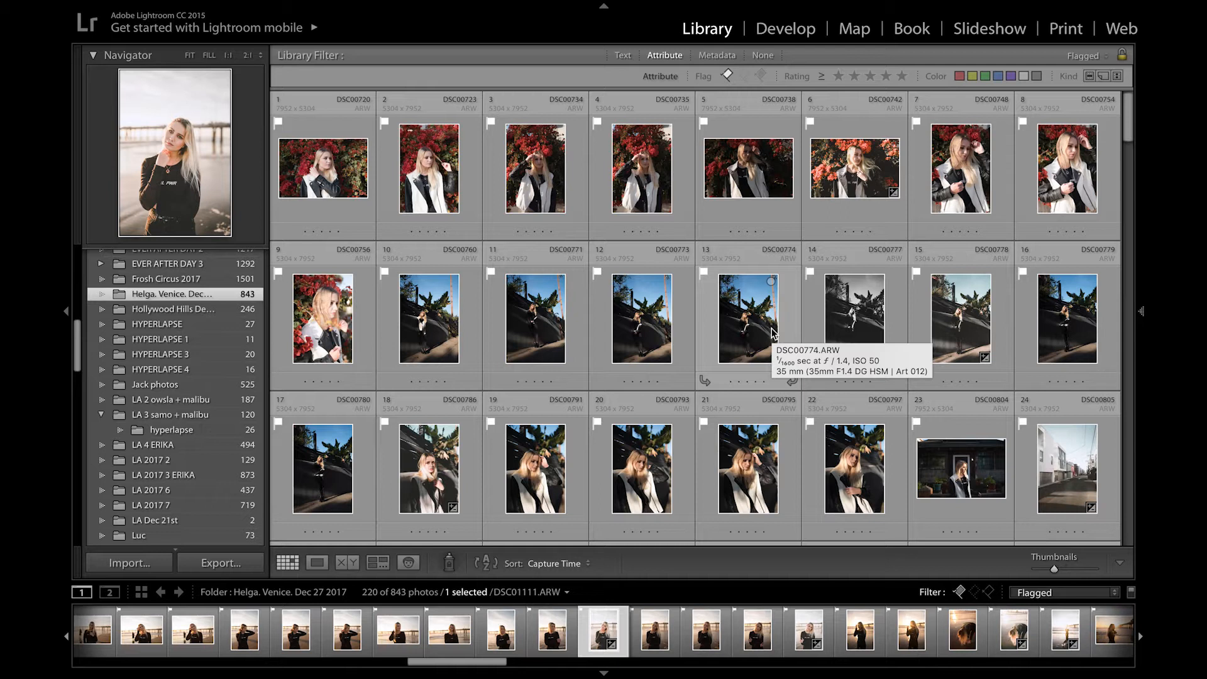
scroll(772, 333, down, 6)
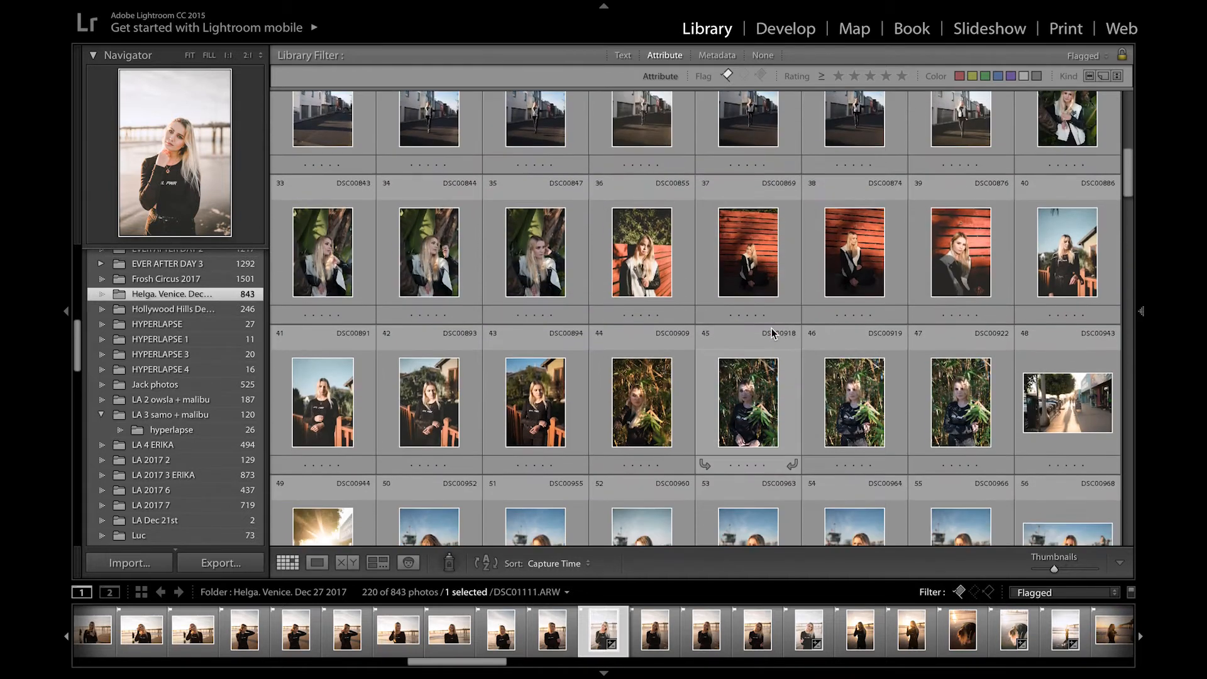
scroll(772, 333, down, 1)
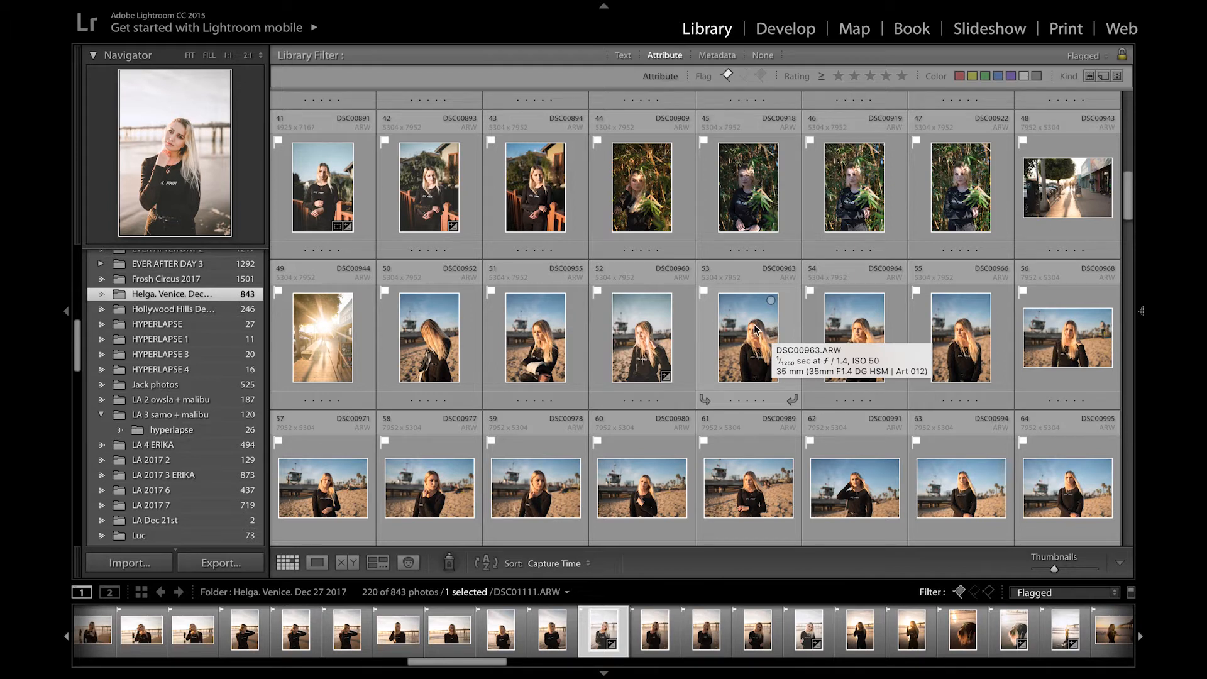
scroll(754, 345, down, 8)
scroll(758, 344, down, 2)
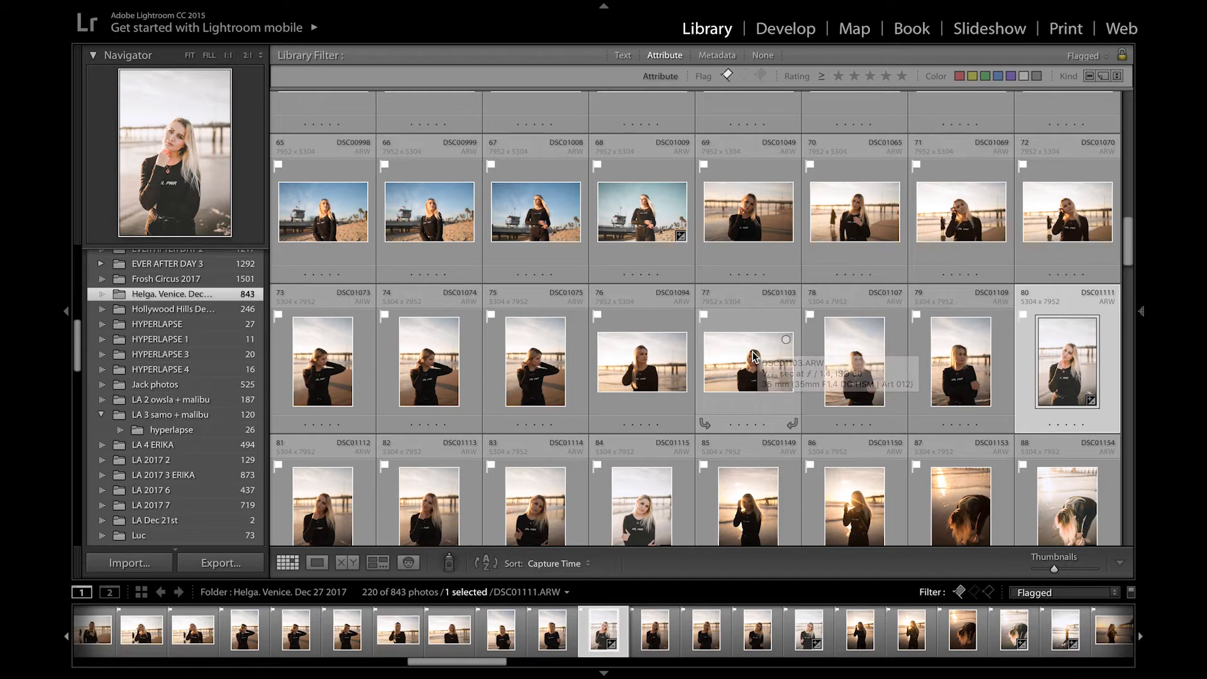
Step: Open DSC01111 in Loupe view, examine it with the interface fully blacked out, and restore the normal display
double_click(1046, 345)
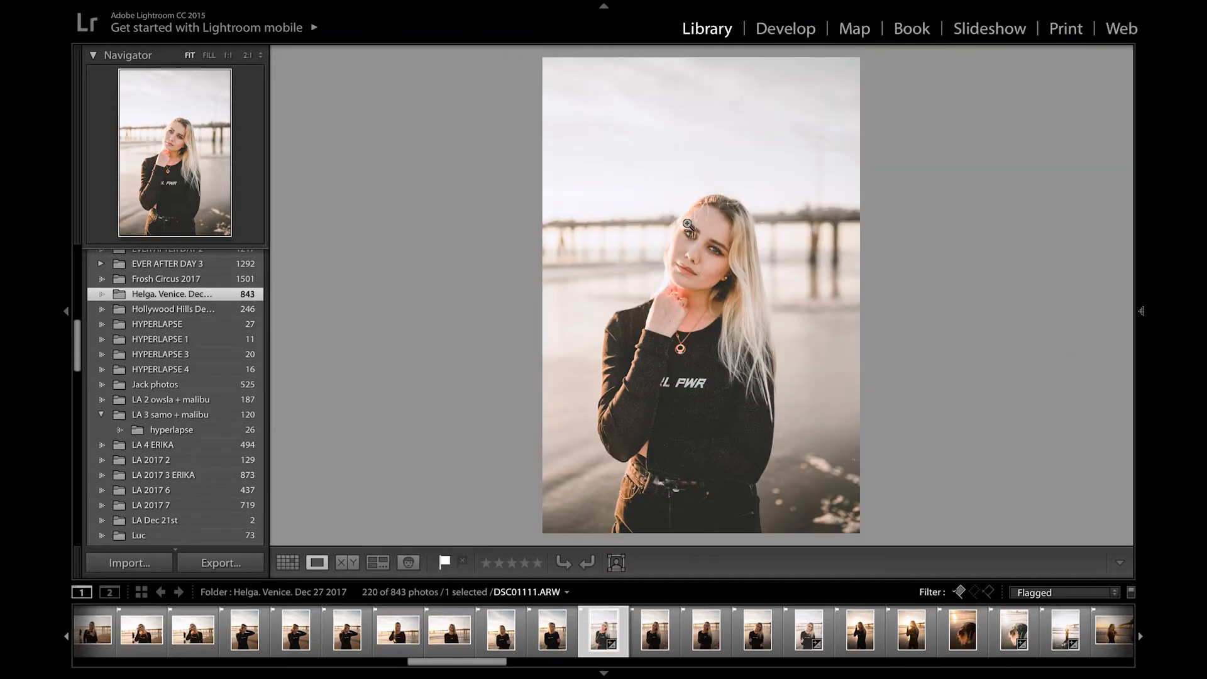
key(l)
key(l)
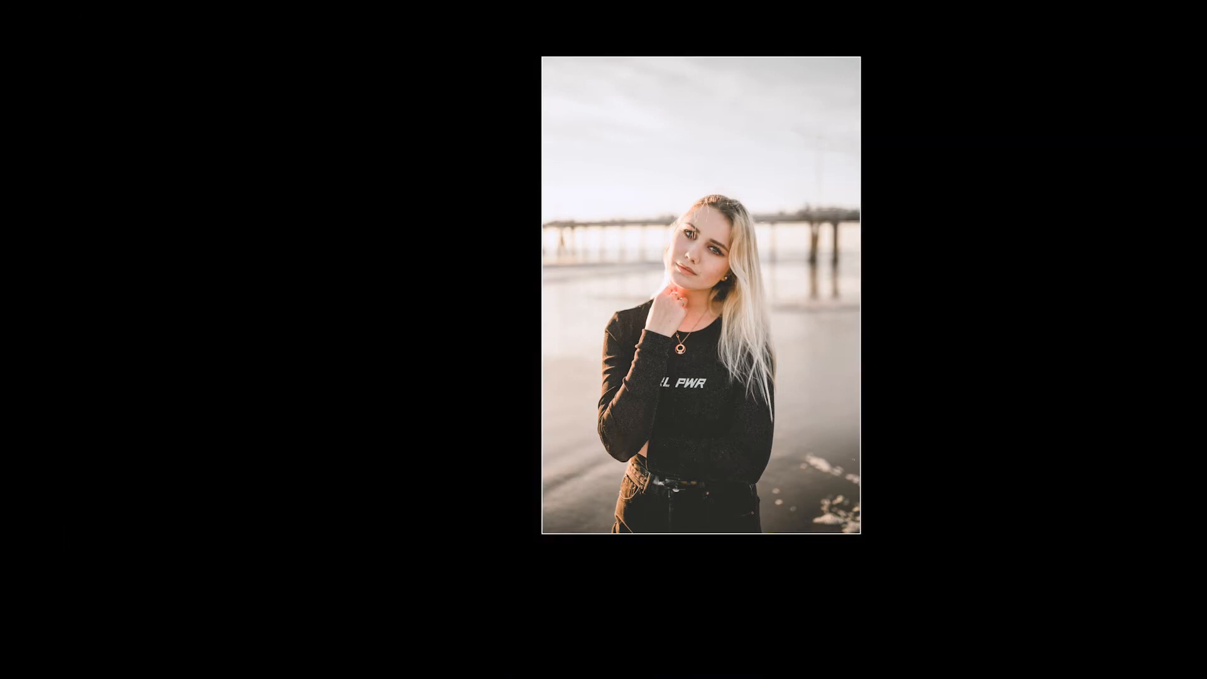
key(l)
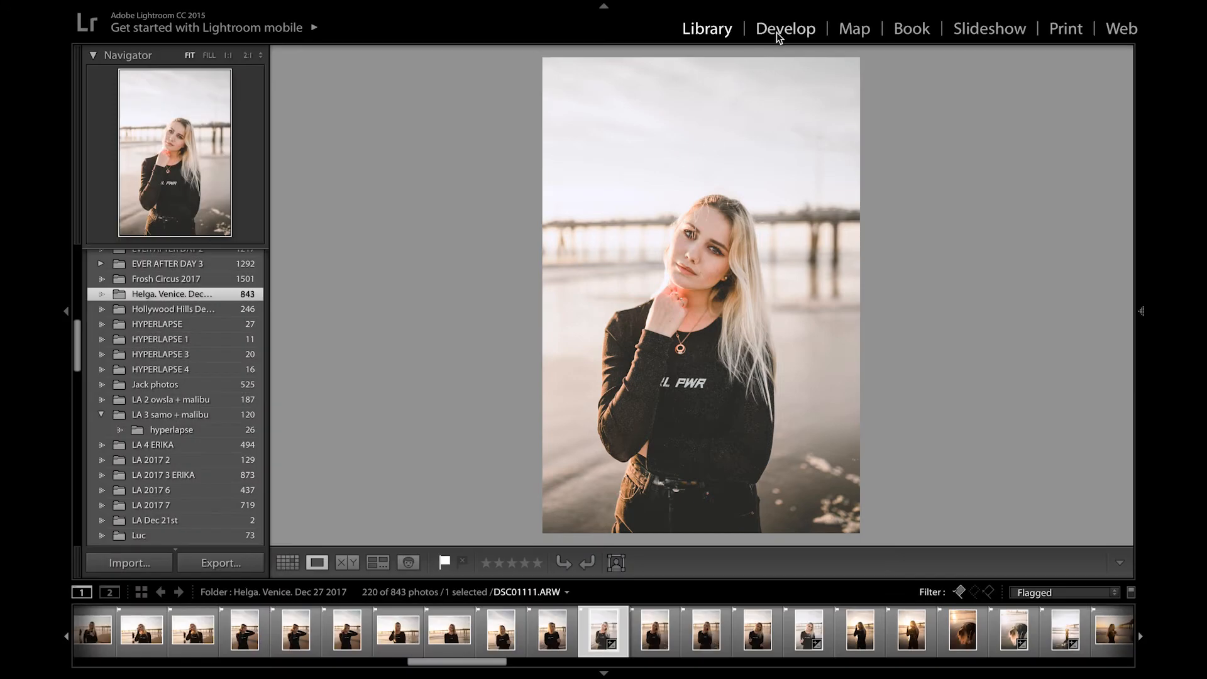
Step: Open DSC01111 in the Develop module, inspect the face and eyes at 1:1 and 2:1, and return to Fit view
key(d)
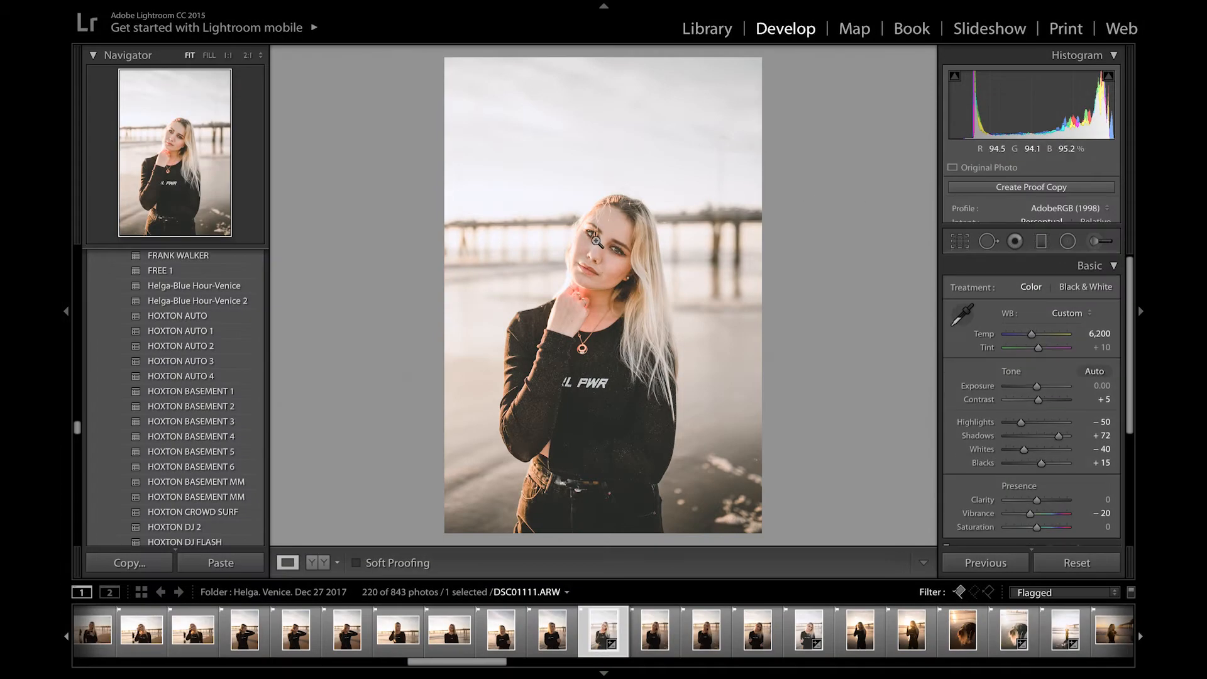
click(594, 238)
drag(595, 239, 632, 282)
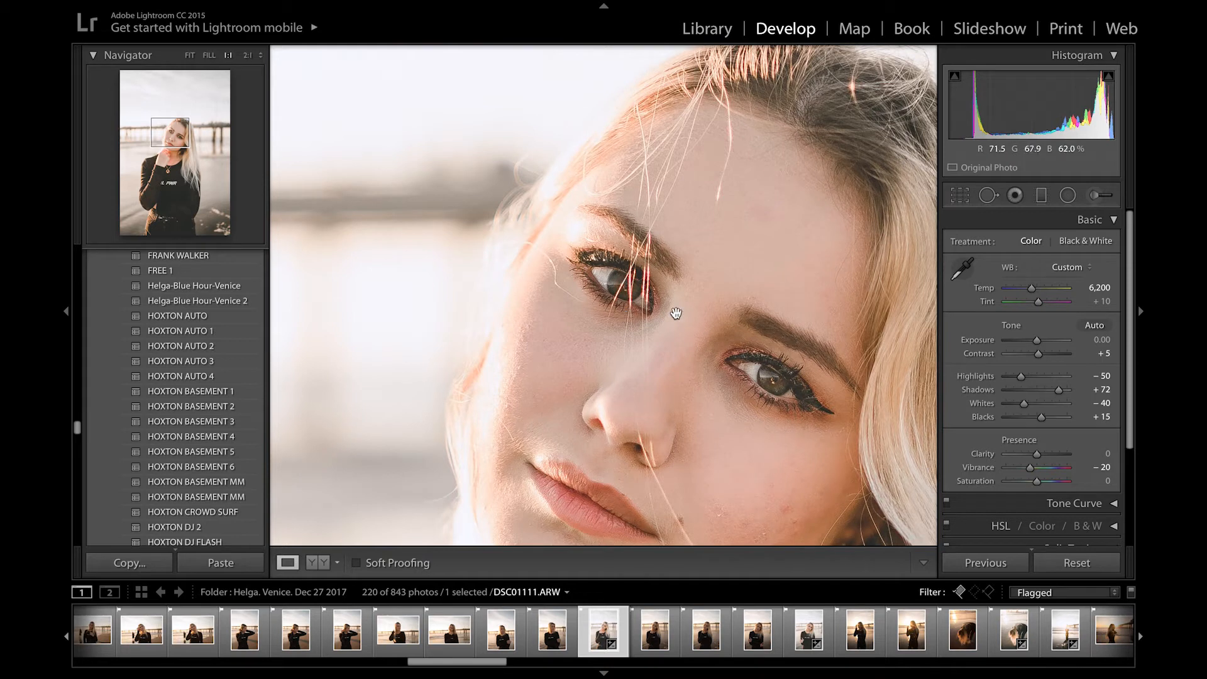
key(ctrl+equal)
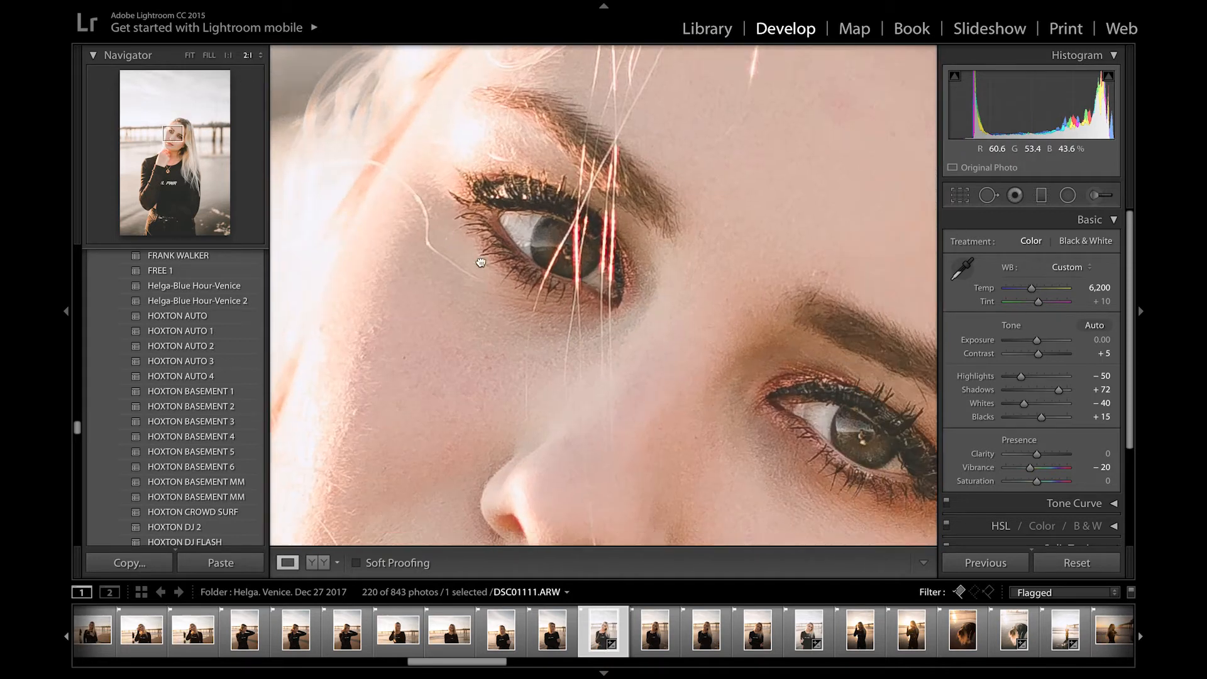
key(ctrl+minus)
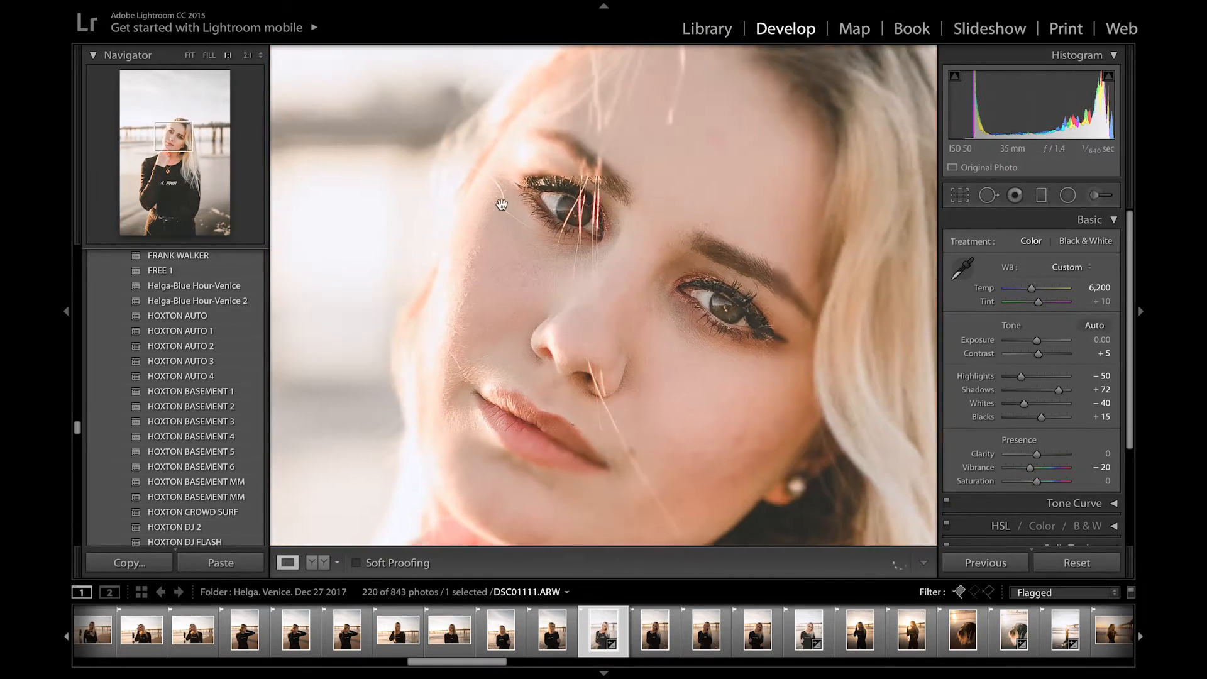
click(190, 56)
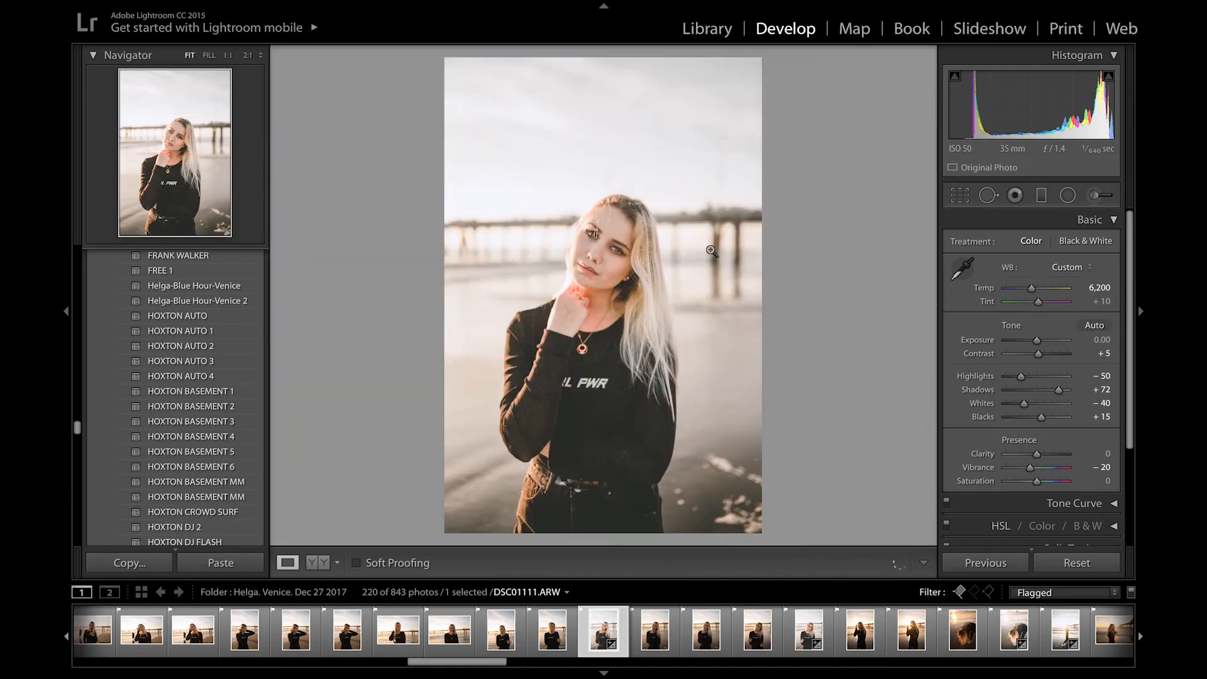
Step: Return to the Library grid and look over the rows of sunset pier portraits following DSC01111
click(707, 30)
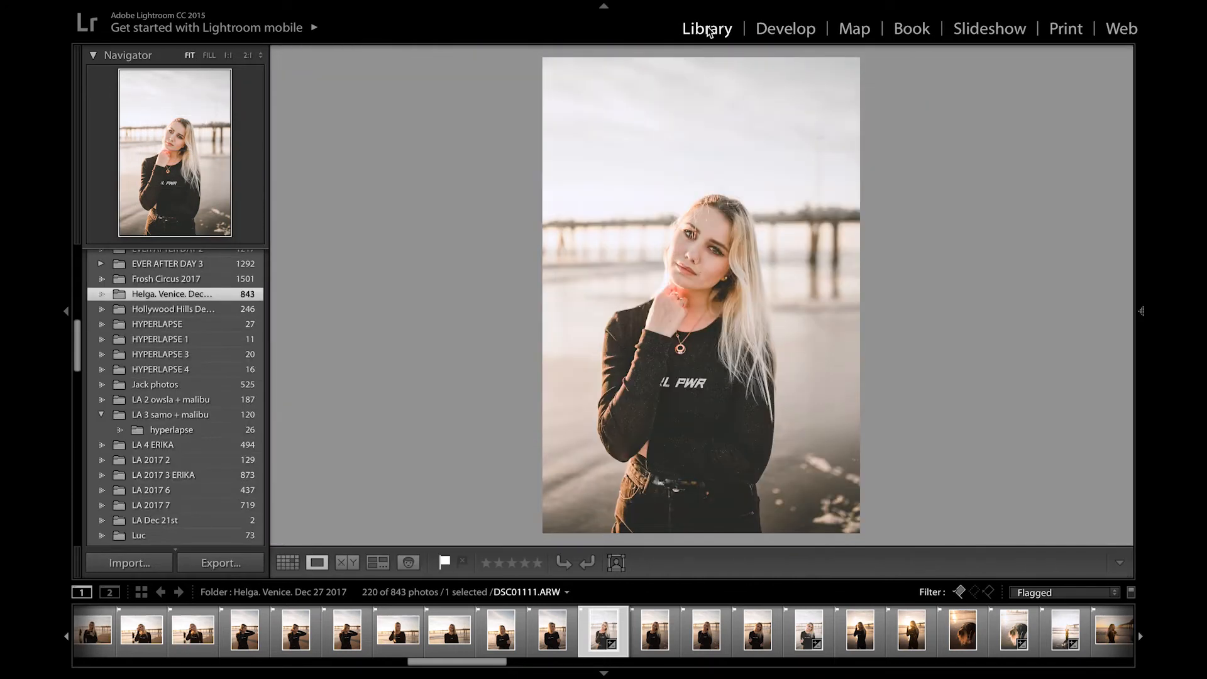
key(g)
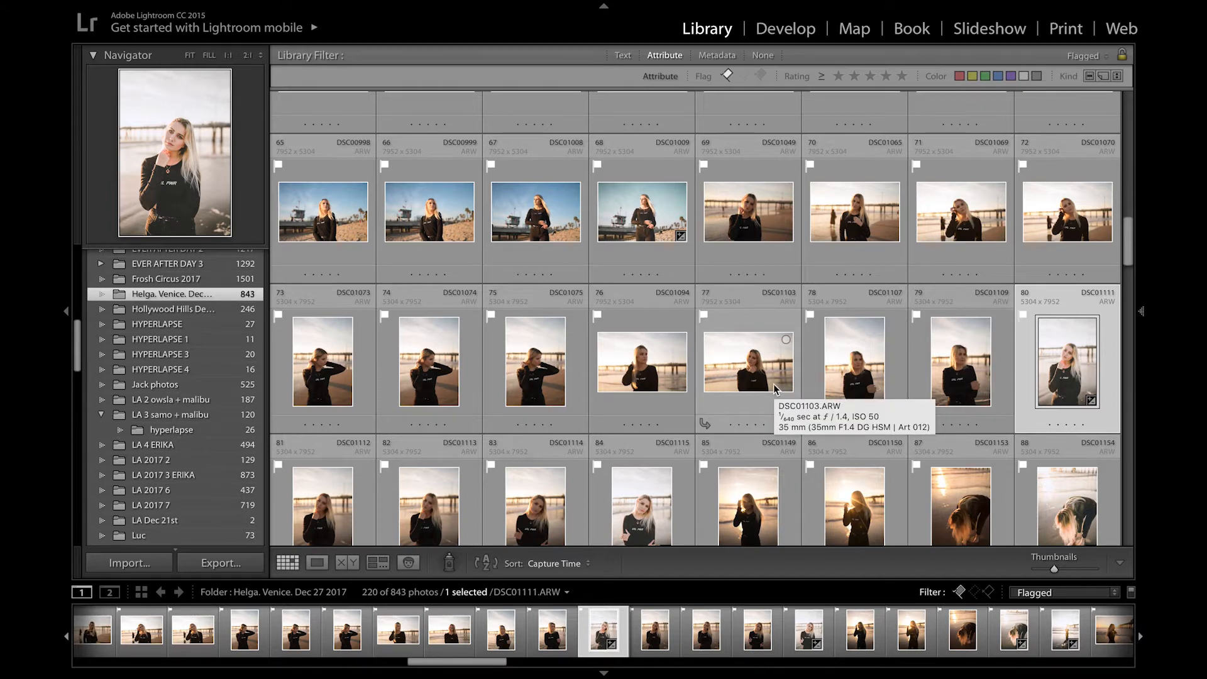
scroll(773, 384, down, 3)
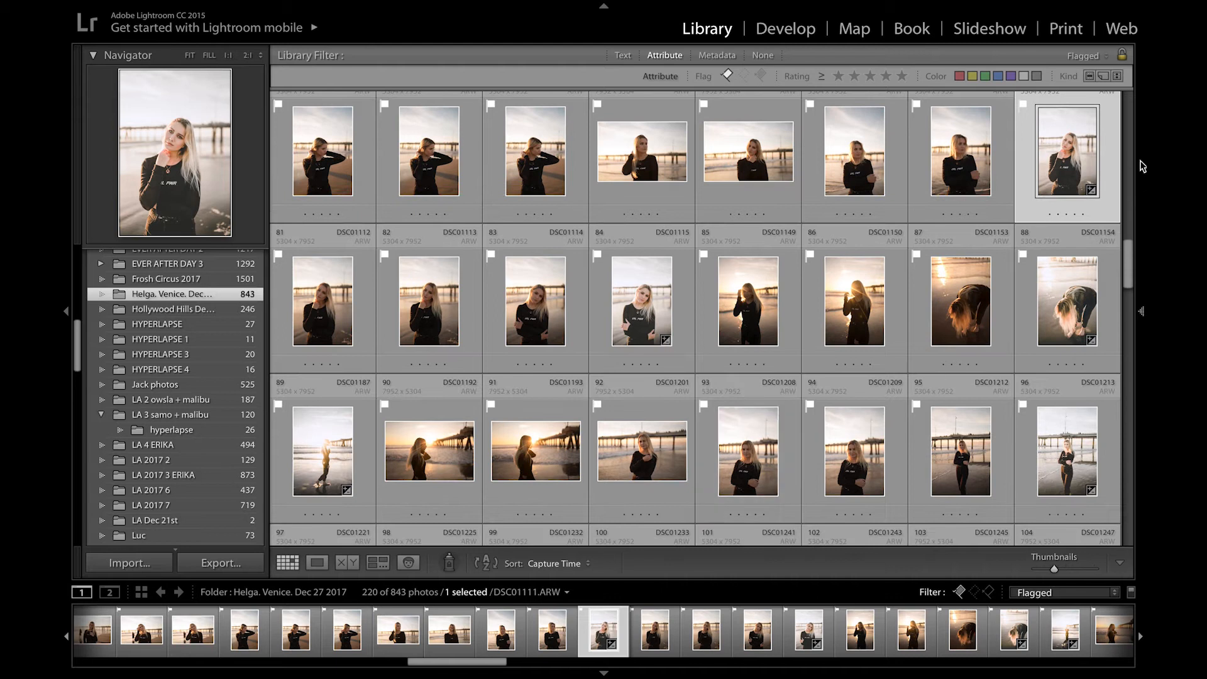
Step: Open the pier portrait just before DSC01111 in Loupe view and review the neighbouring beach photos one by one up to DSC01213
double_click(960, 169)
key(Left)
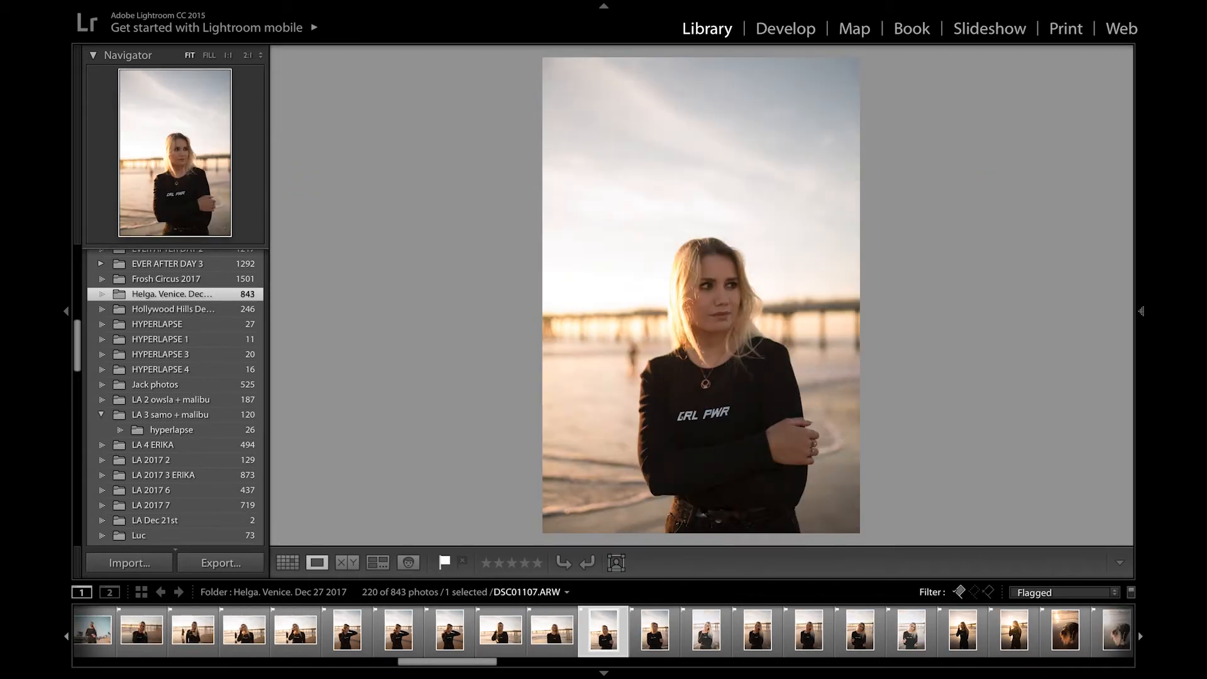
key(Left)
key(Left)
key(Left)
key(Left)
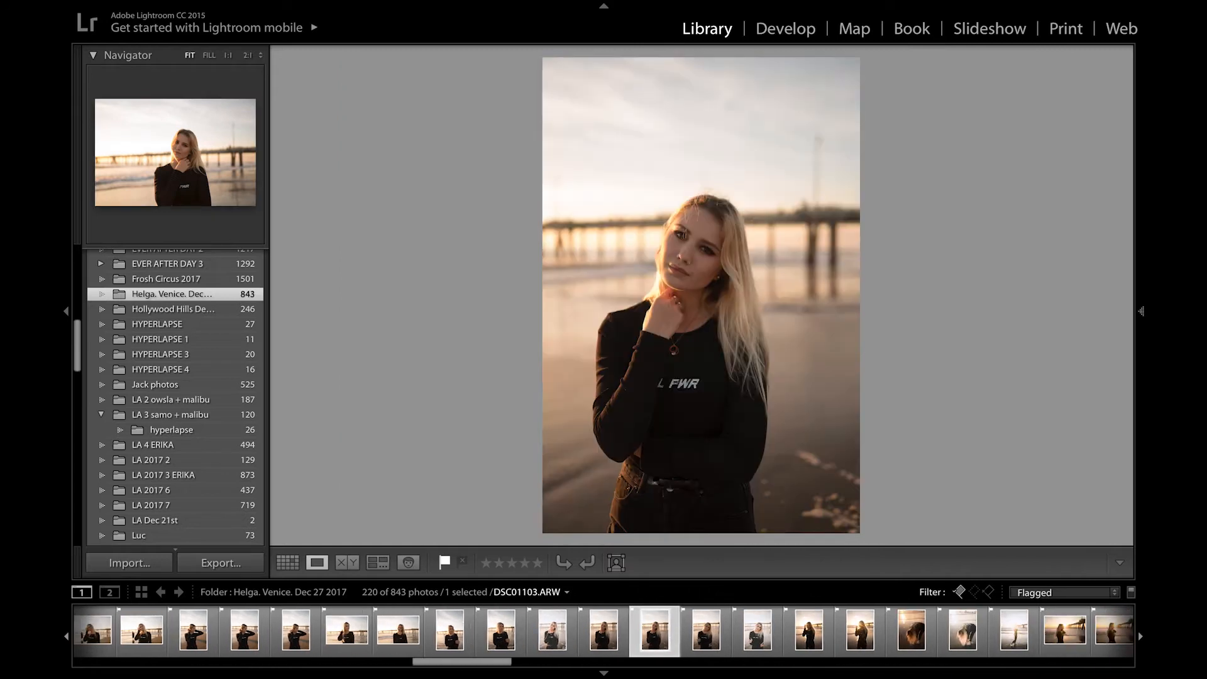
key(Right)
key(Right)
key(Right)
key(Right)
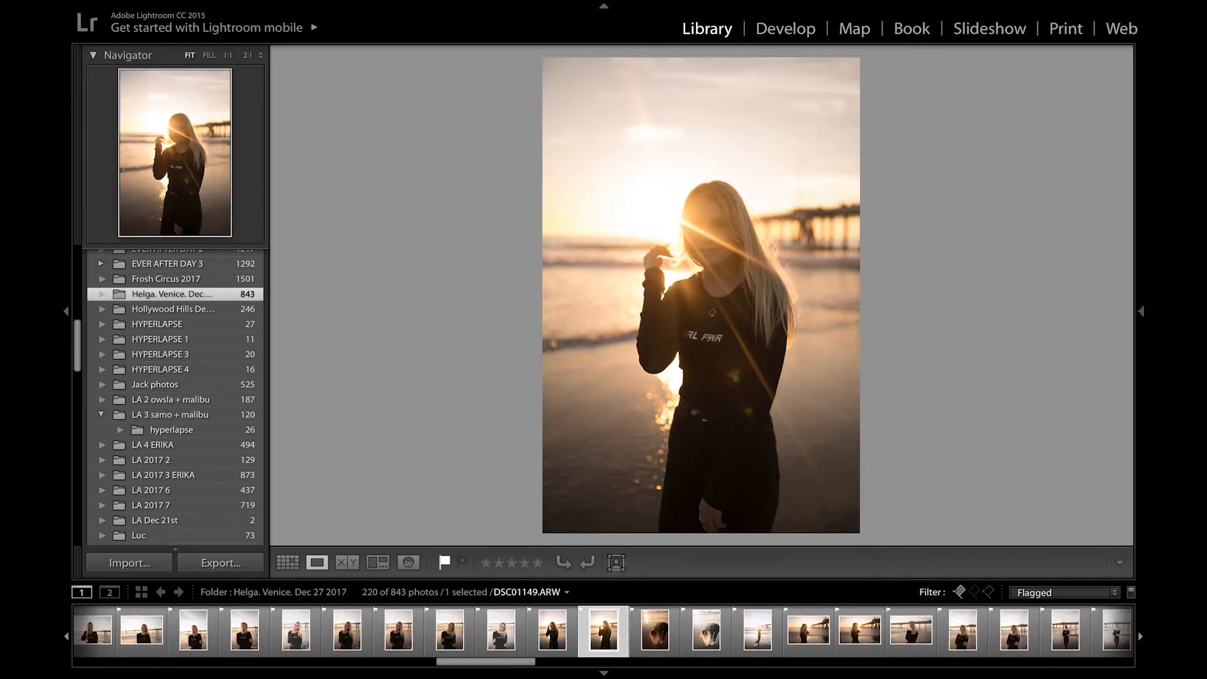
key(Right)
key(Right)
key(Right)
key(Right)
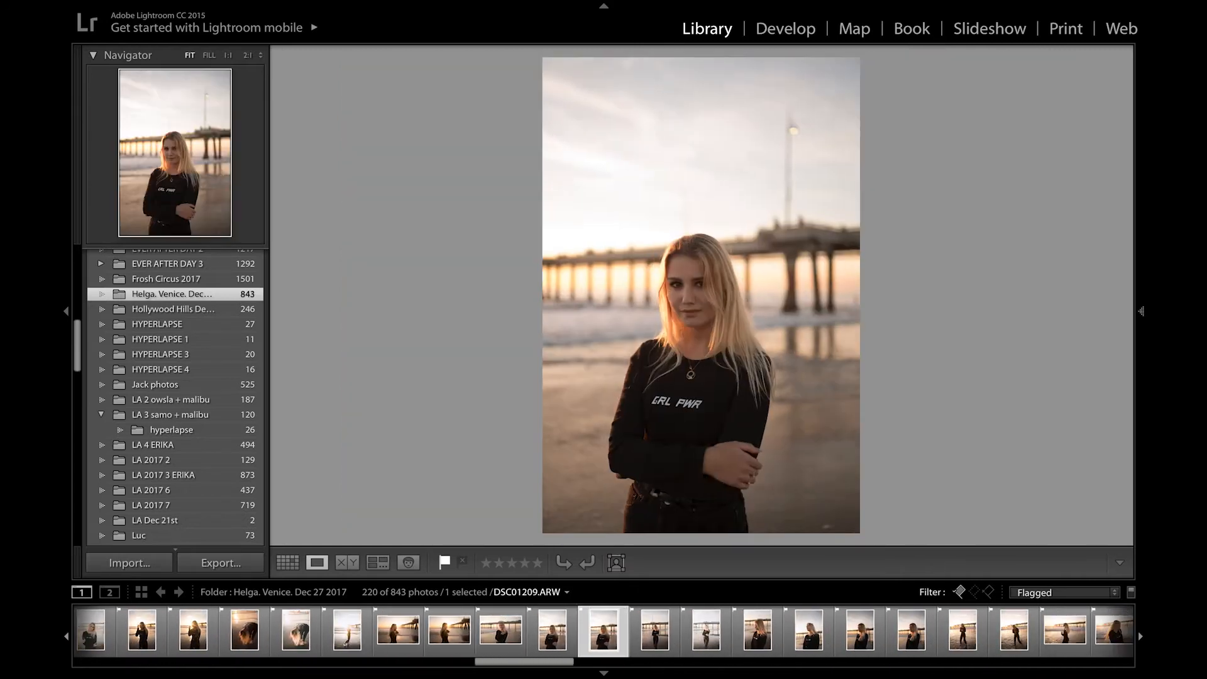
key(Right)
key(Right)
key(Right)
key(Right)
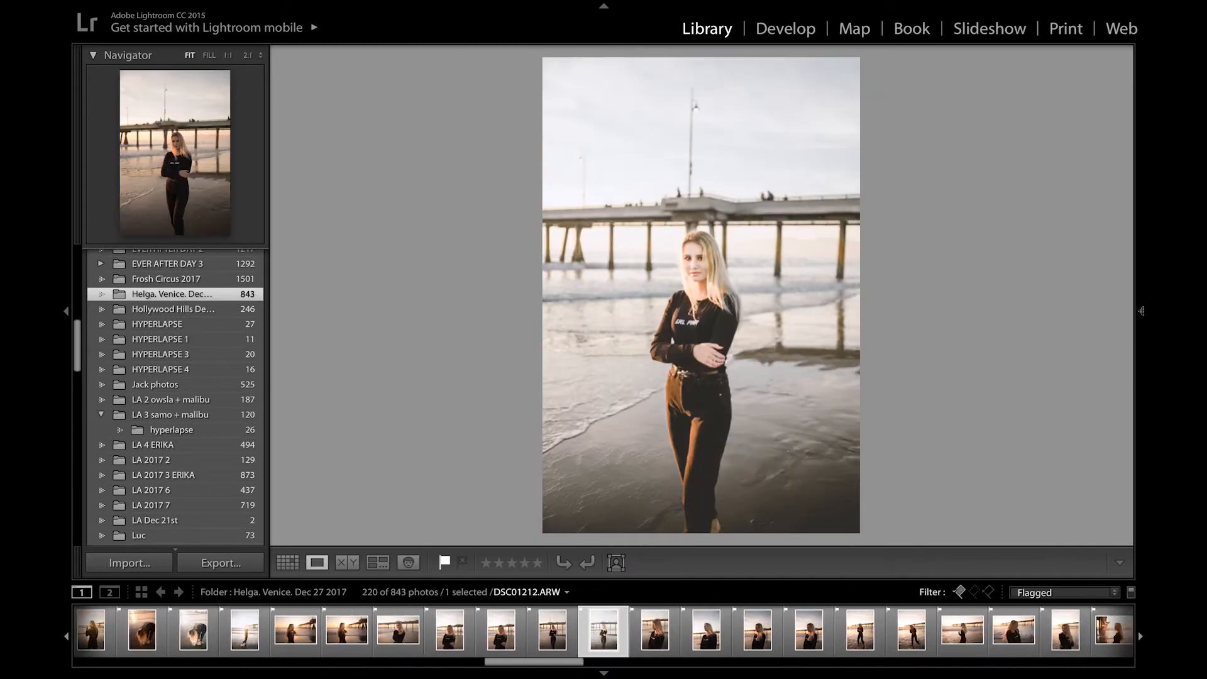
key(Right)
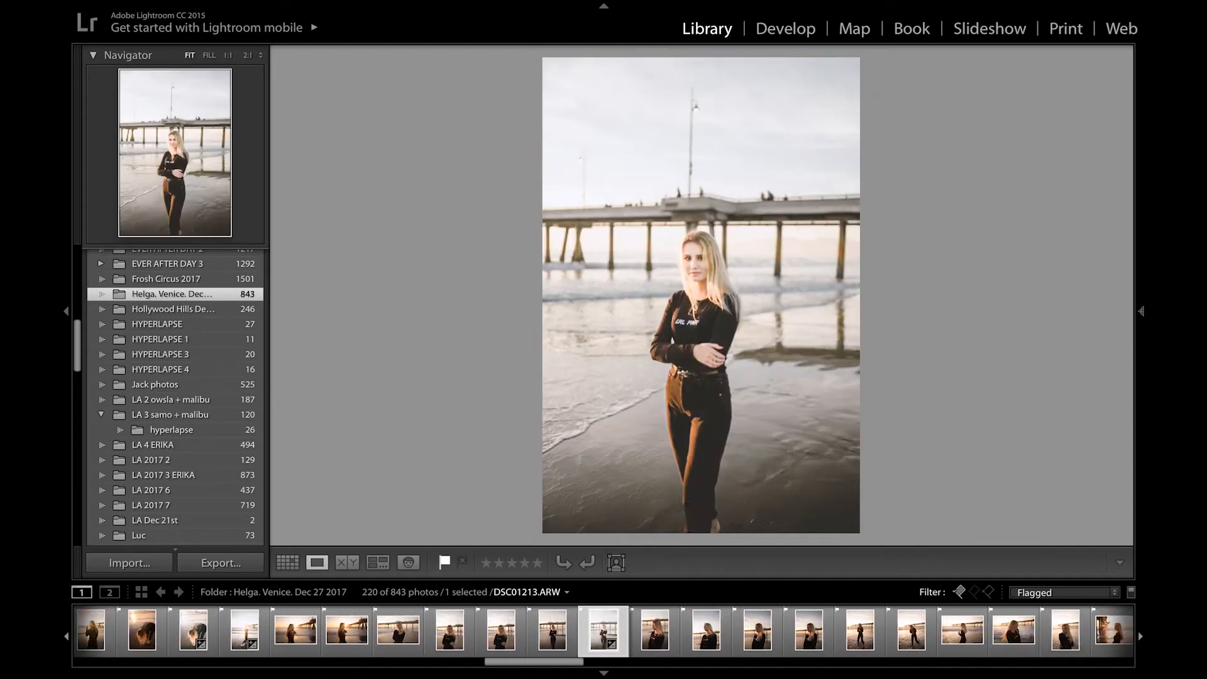
Step: Compare DSC01213 with the preceding shot, and continue reviewing the photos through DSC01225 to the portraits taken in the water
key(Left)
key(Right)
key(Right)
key(Right)
key(Right)
key(Left)
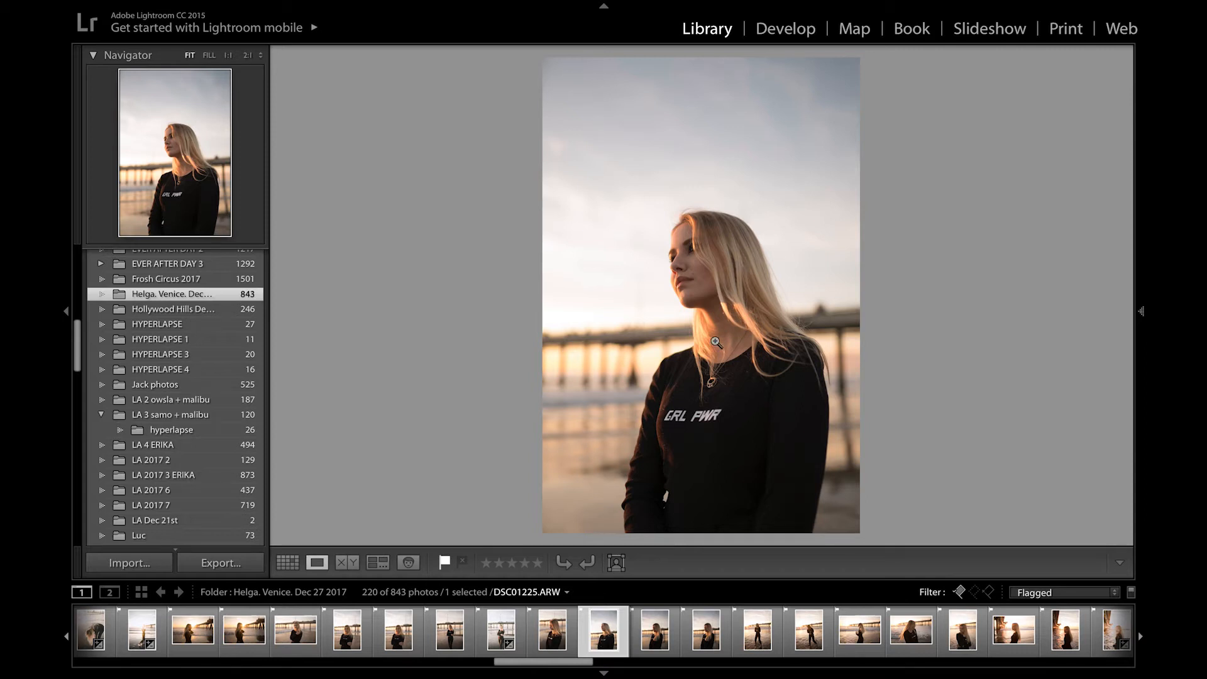
key(Right)
key(Right)
key(Right)
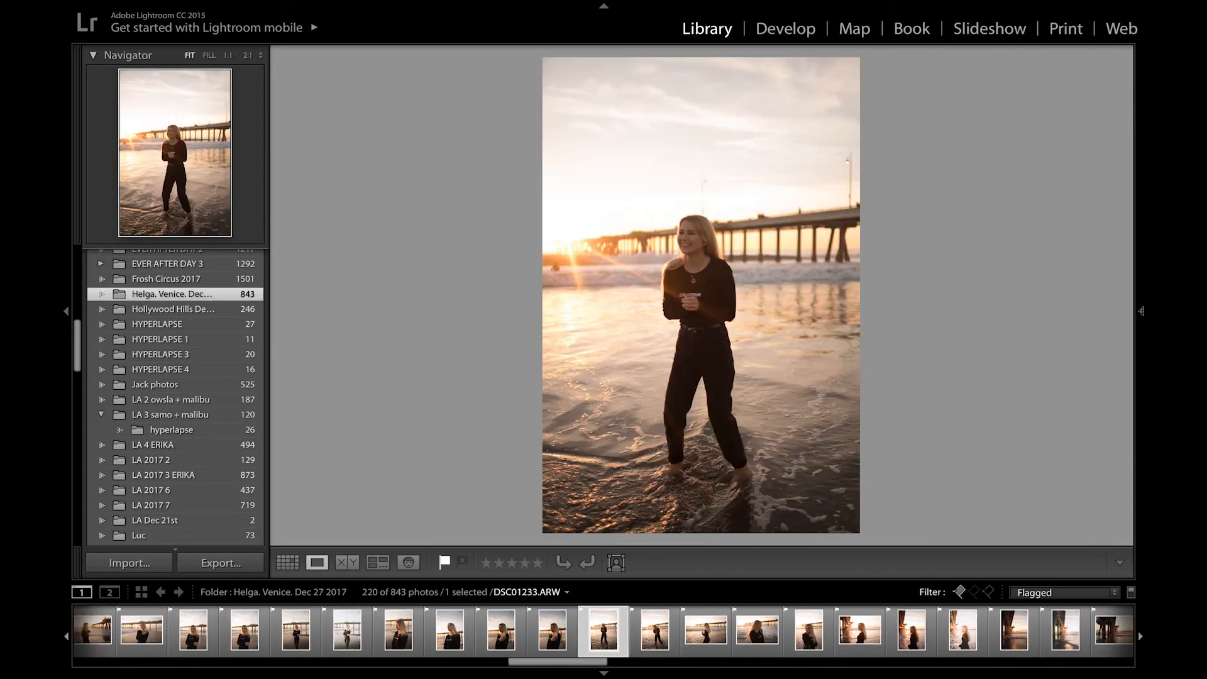
Step: Continue reviewing the flagged beach photos one by one from DSC01233 through the pier shots to the dusk portrait DSC01310
key(Right)
key(Right)
key(Right)
key(Right)
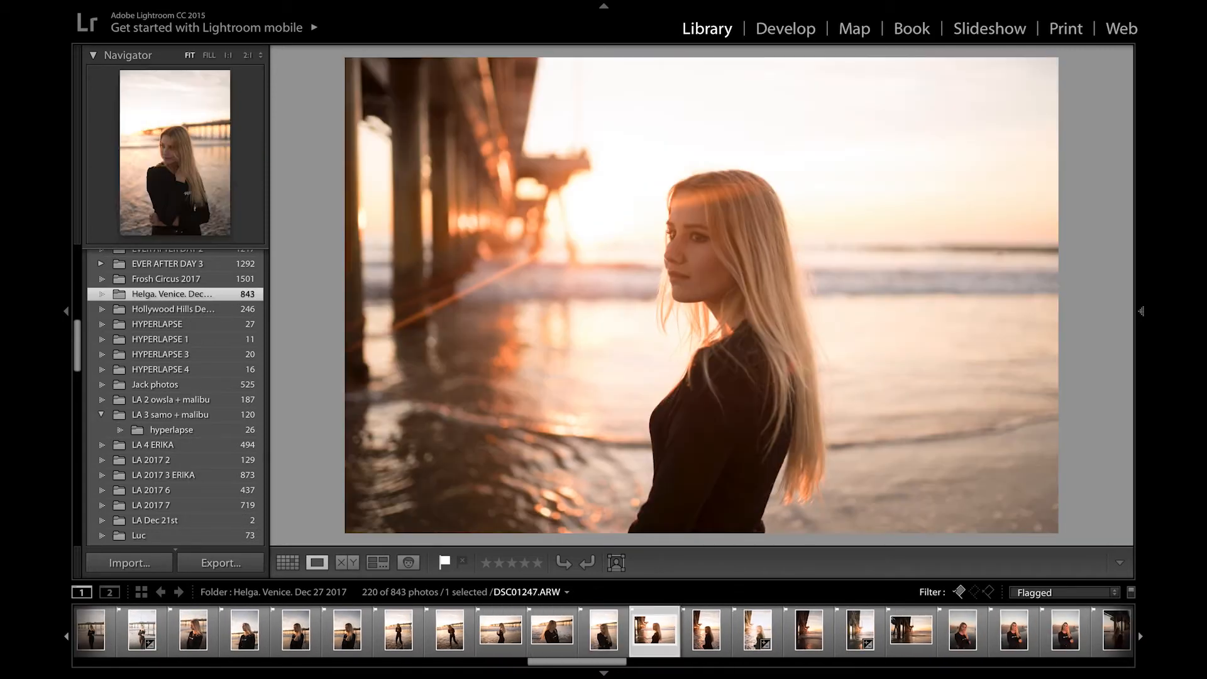
key(Right)
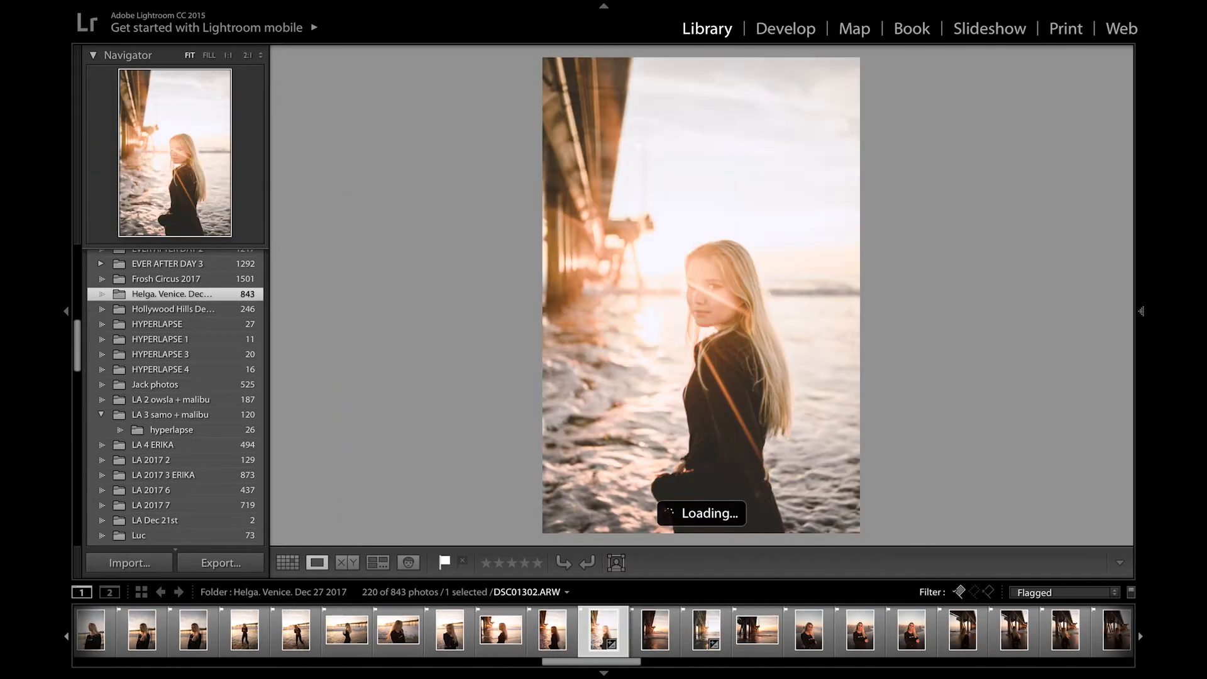
key(Left)
key(Right)
key(Right)
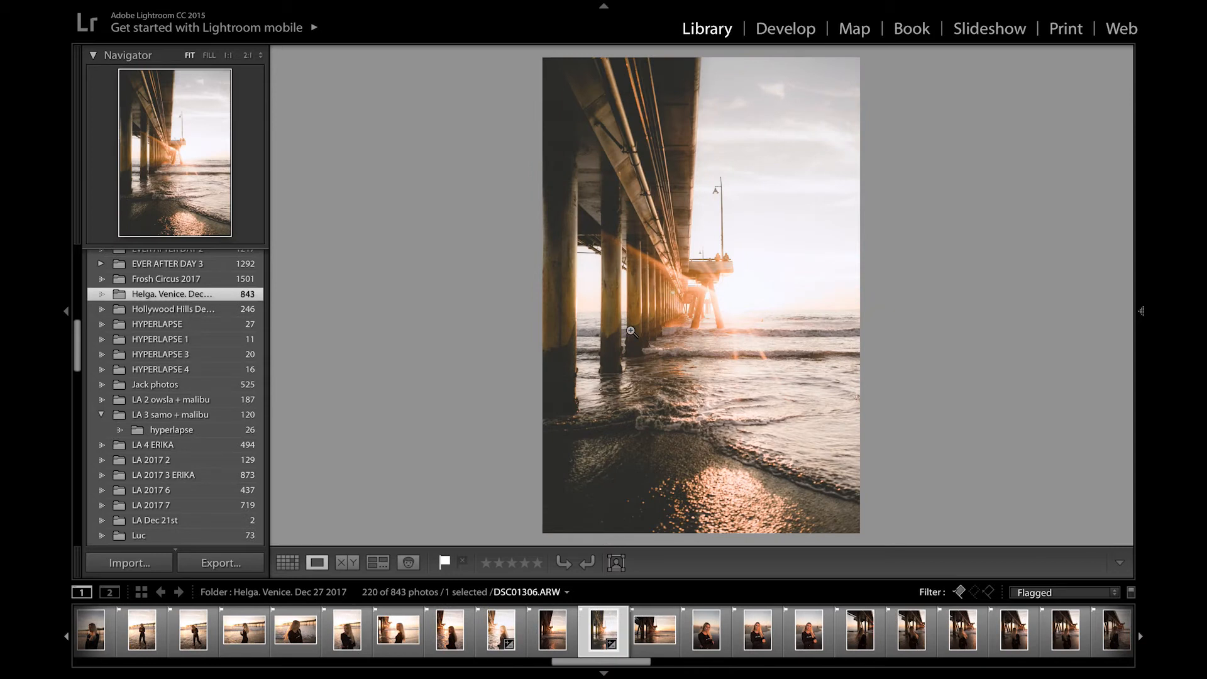
key(Right)
key(Right)
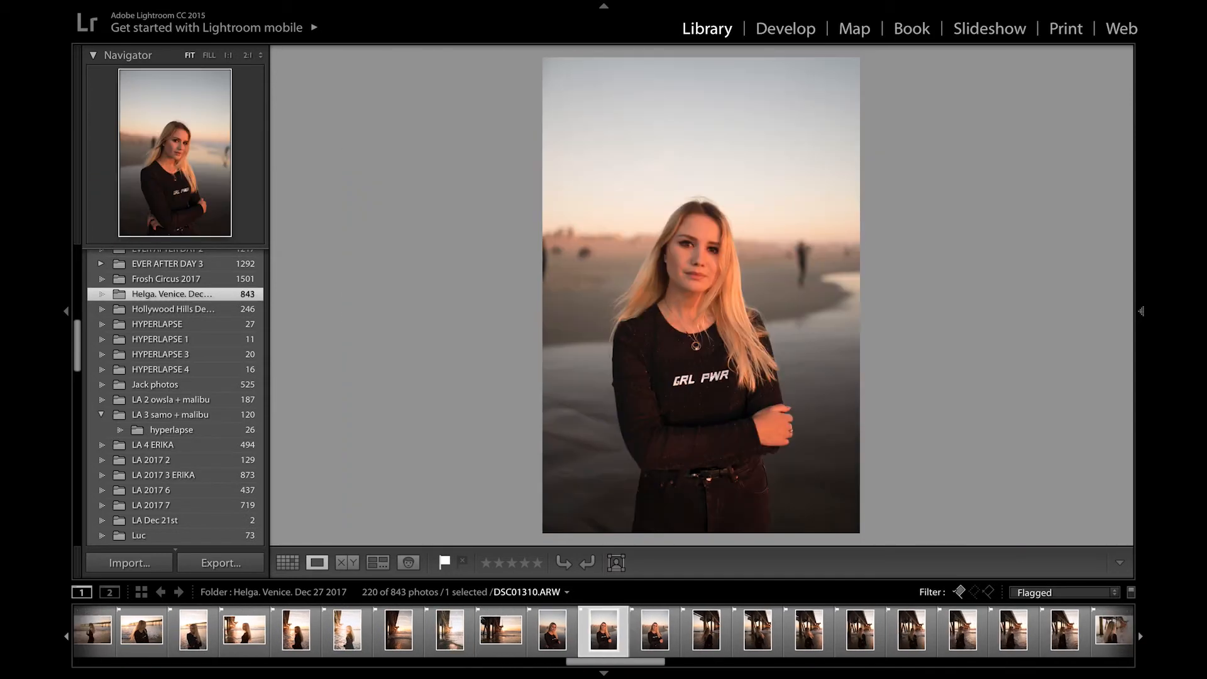
Step: Go back through the flagged photos one by one from DSC01310 to the earlier pier portraits around DSC01111
key(Left)
key(Left)
key(Left)
key(Left)
key(Left)
key(Left)
key(Left)
key(Left)
key(Left)
key(Left)
key(Left)
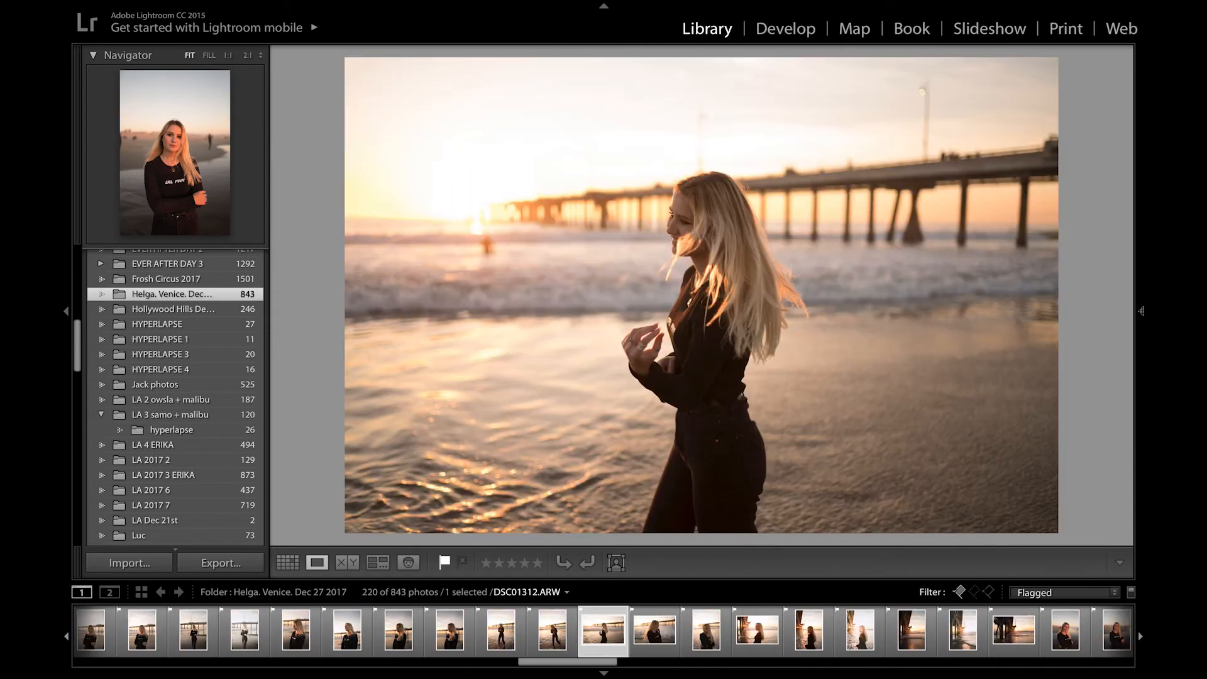
key(Left)
key(Left)
key(Left)
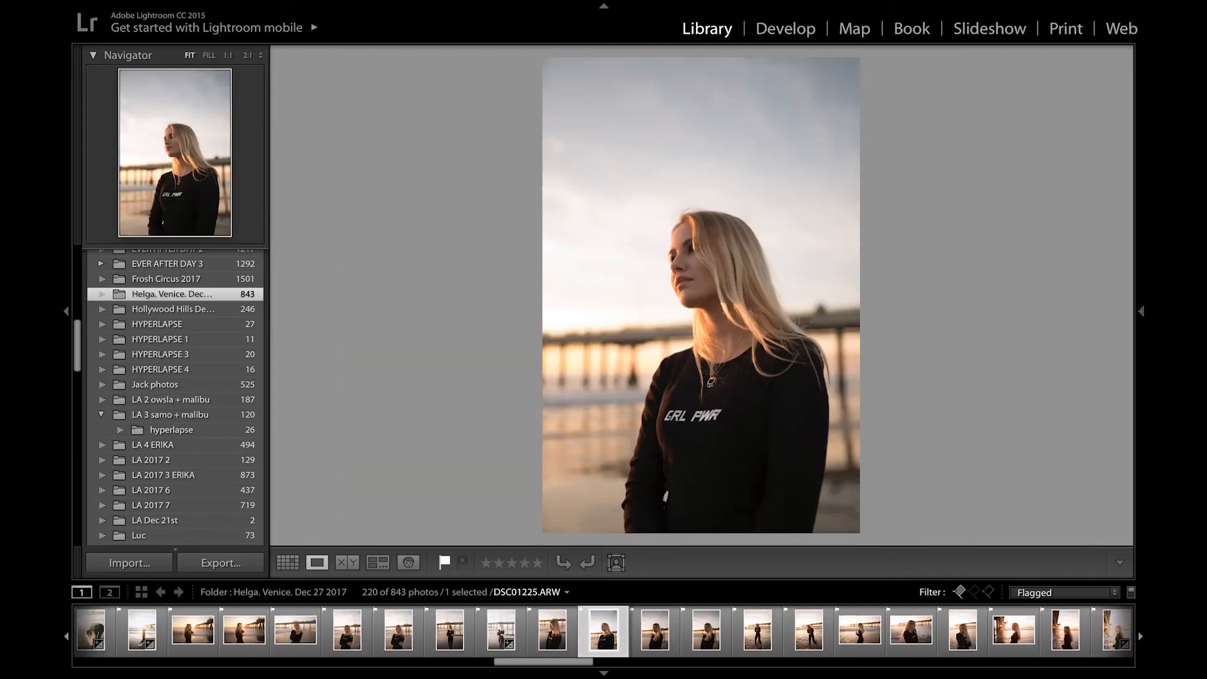
key(Left)
key(Left)
key(Left)
key(Left)
key(Left)
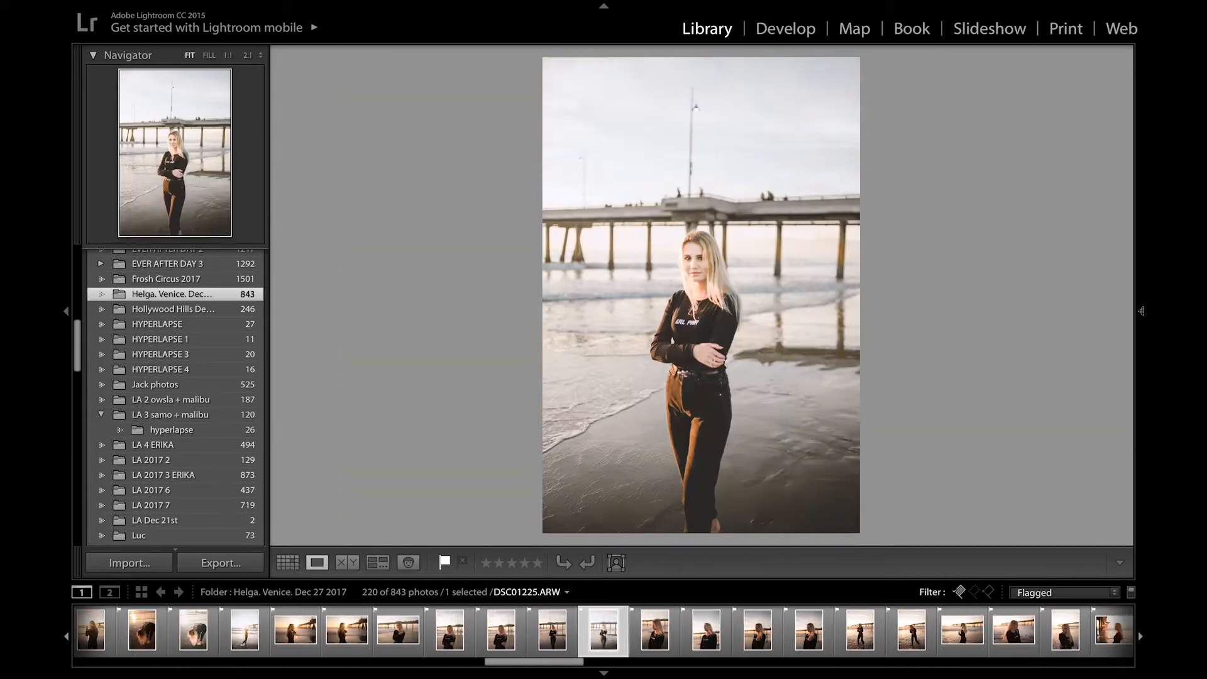
key(Left)
key(Left)
key(Left)
key(Left)
key(Left)
key(Left)
key(Left)
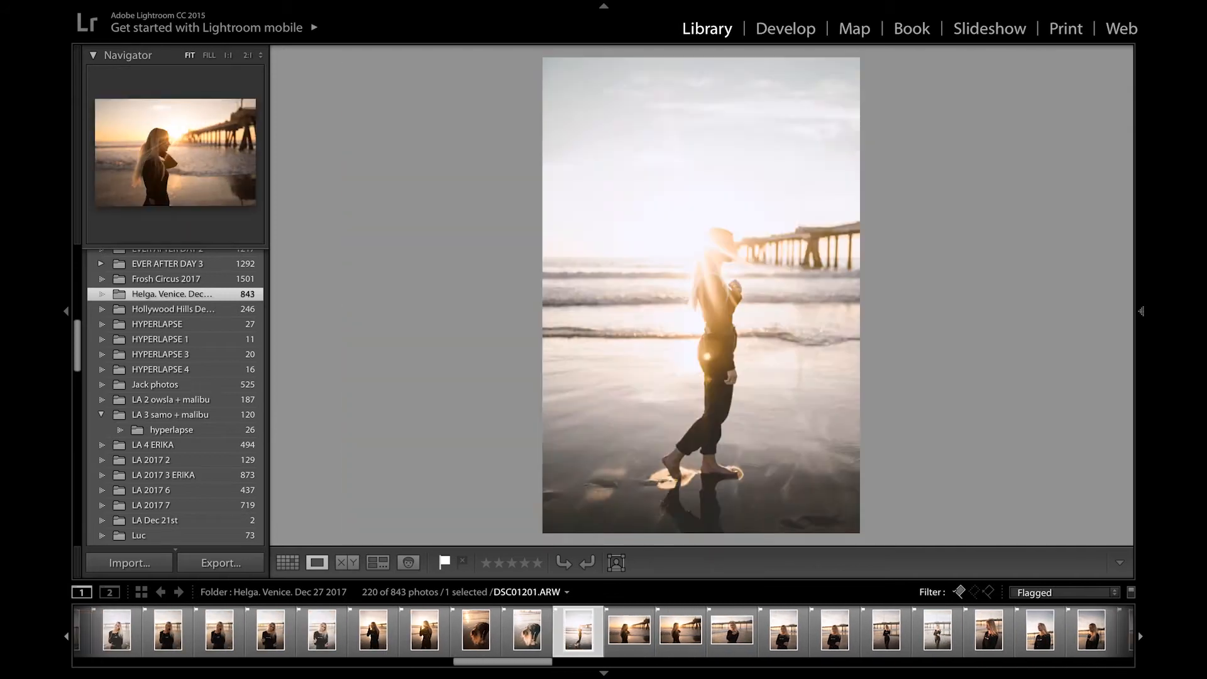
key(Left)
key(Left)
key(Left)
key(Left)
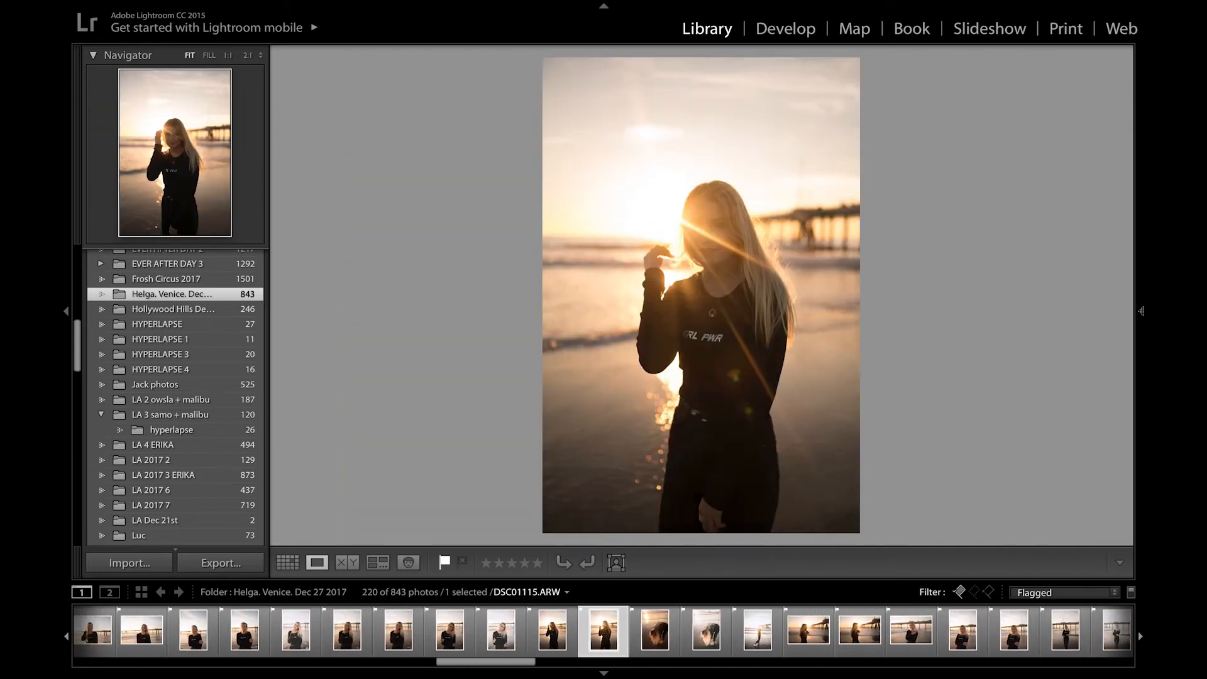
key(Left)
key(Left)
key(Left)
key(Left)
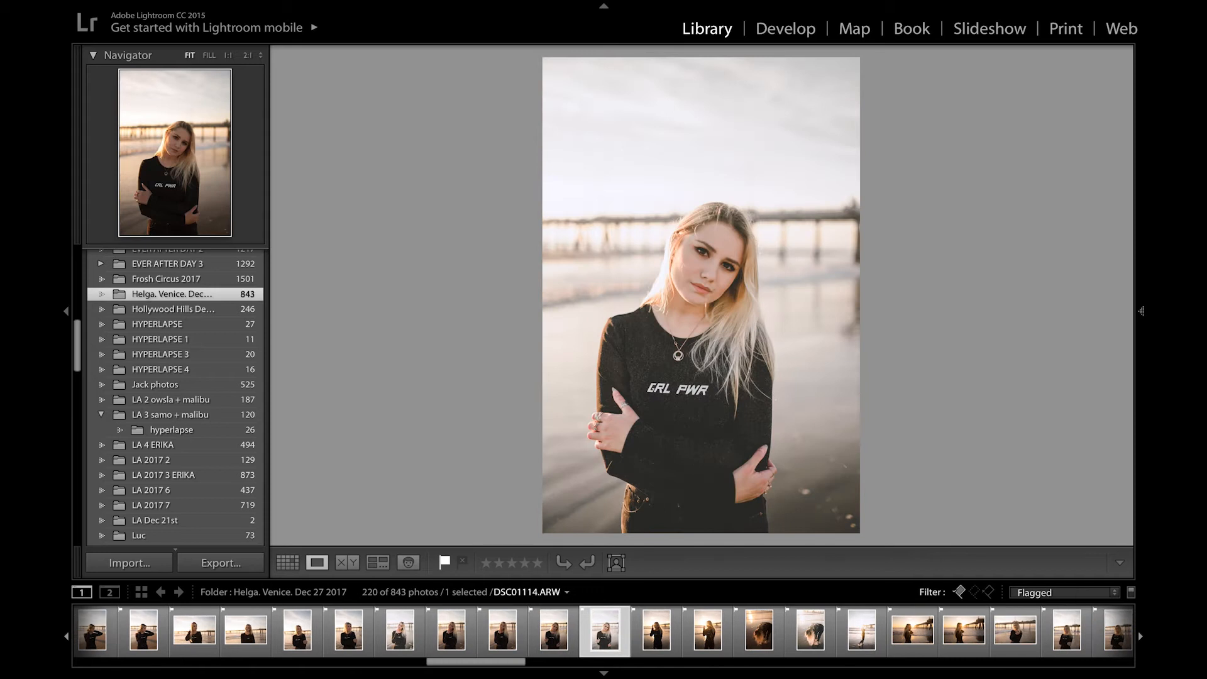
key(Left)
key(Left)
key(Left)
key(Left)
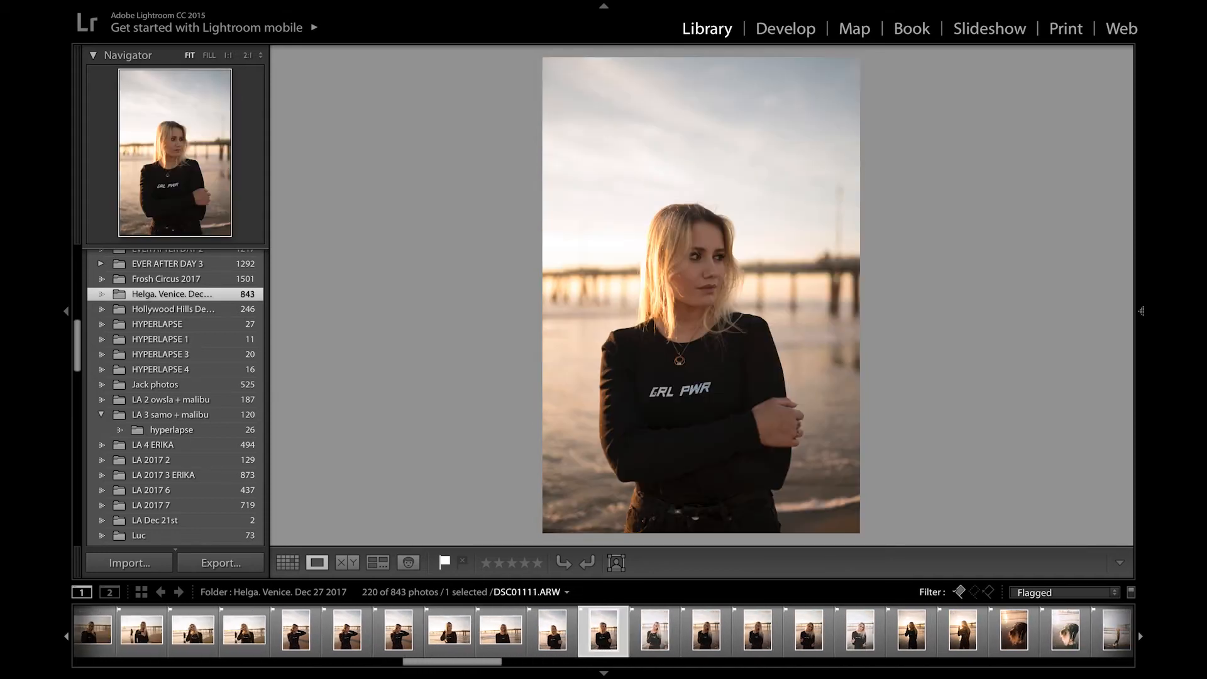
Step: Compare the edited portrait DSC01111 with the unedited shots DSC01112 and DSC01113, and open DSC01112 in the Develop module
key(Right)
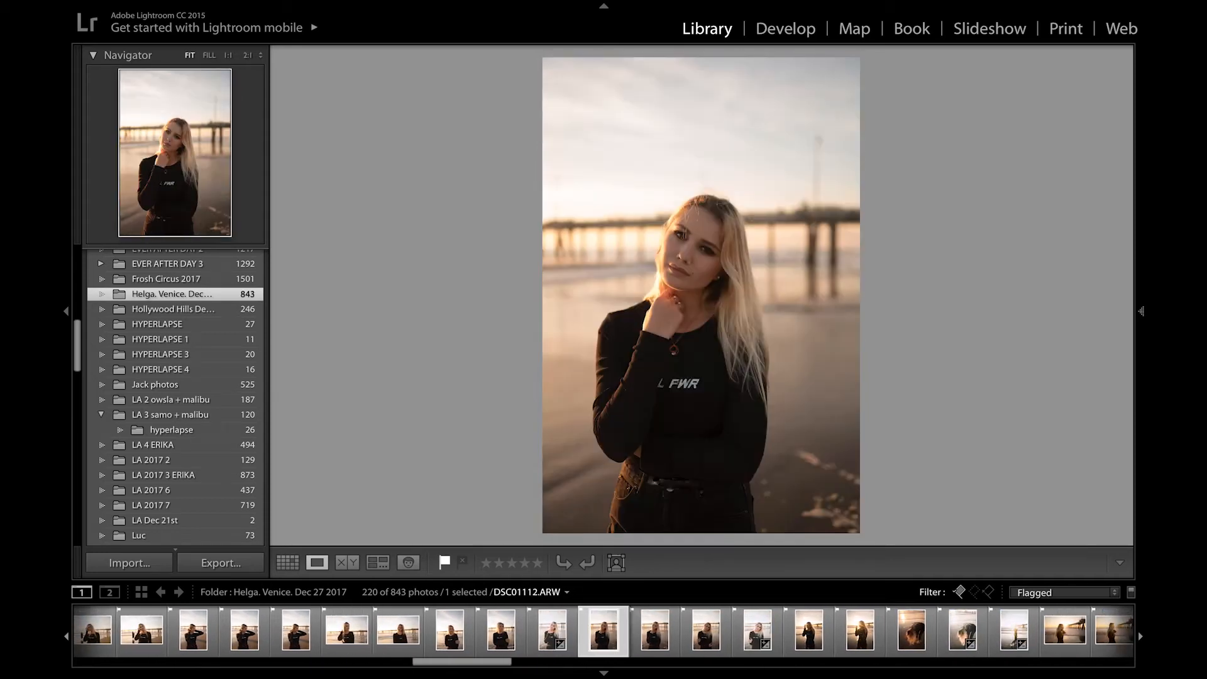
key(Left)
key(Right)
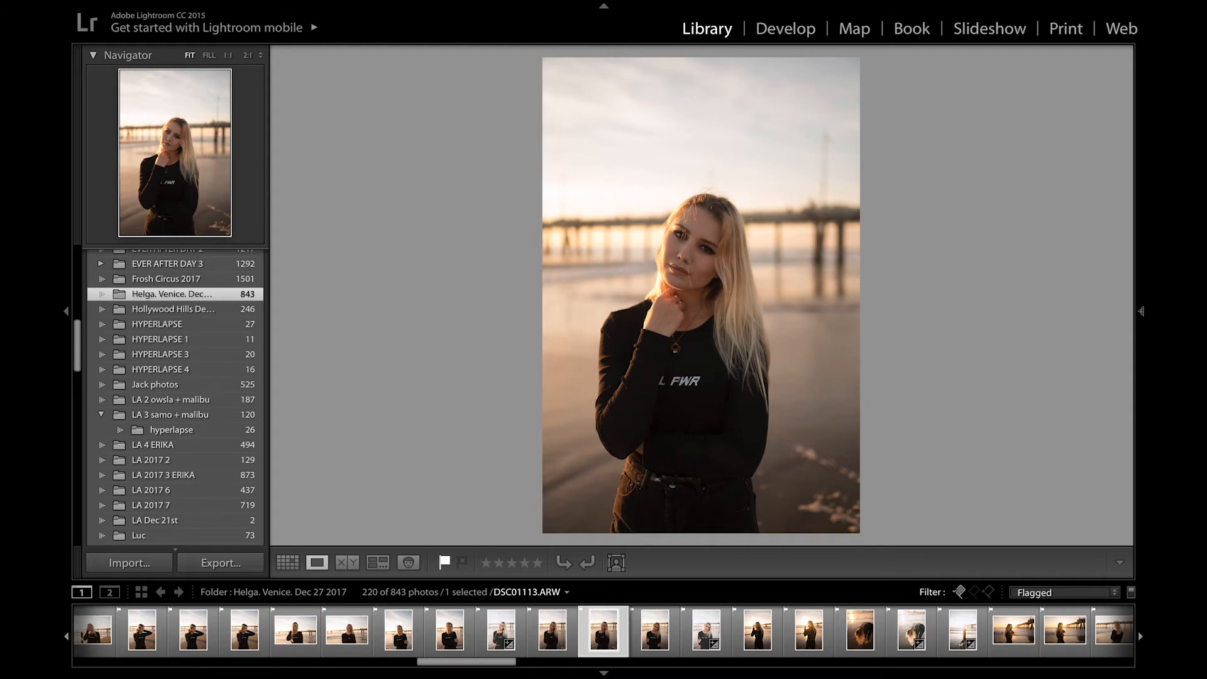
key(Left)
key(Left)
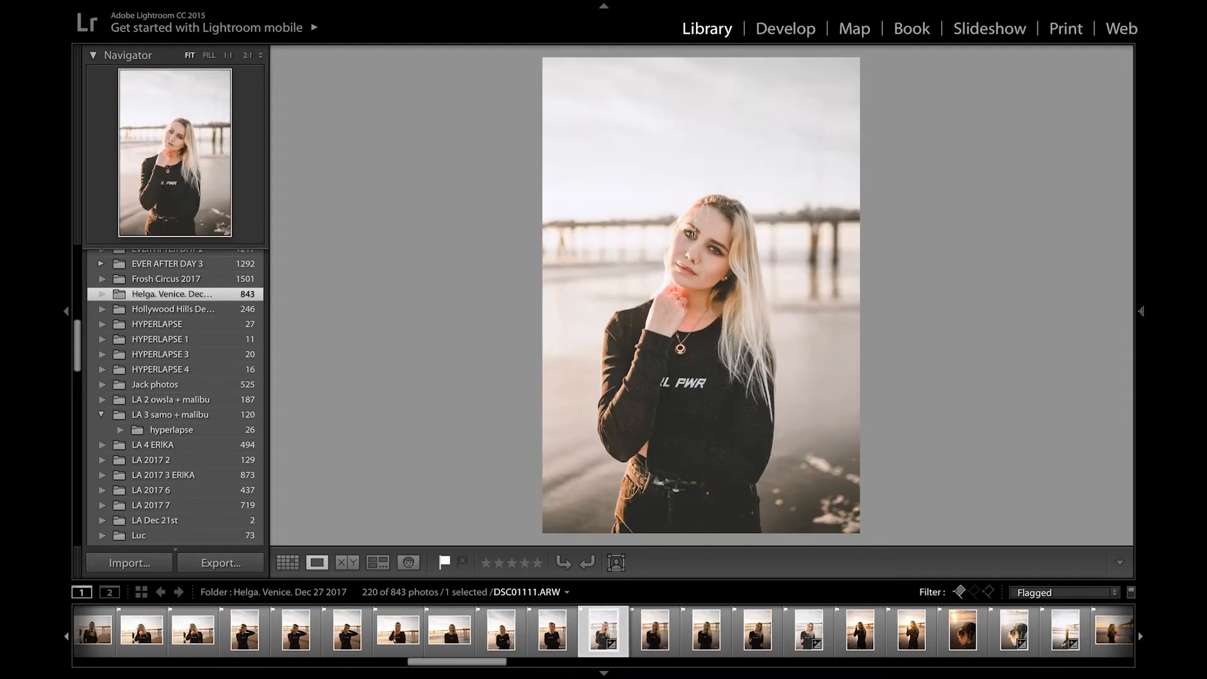
key(Right)
key(Left)
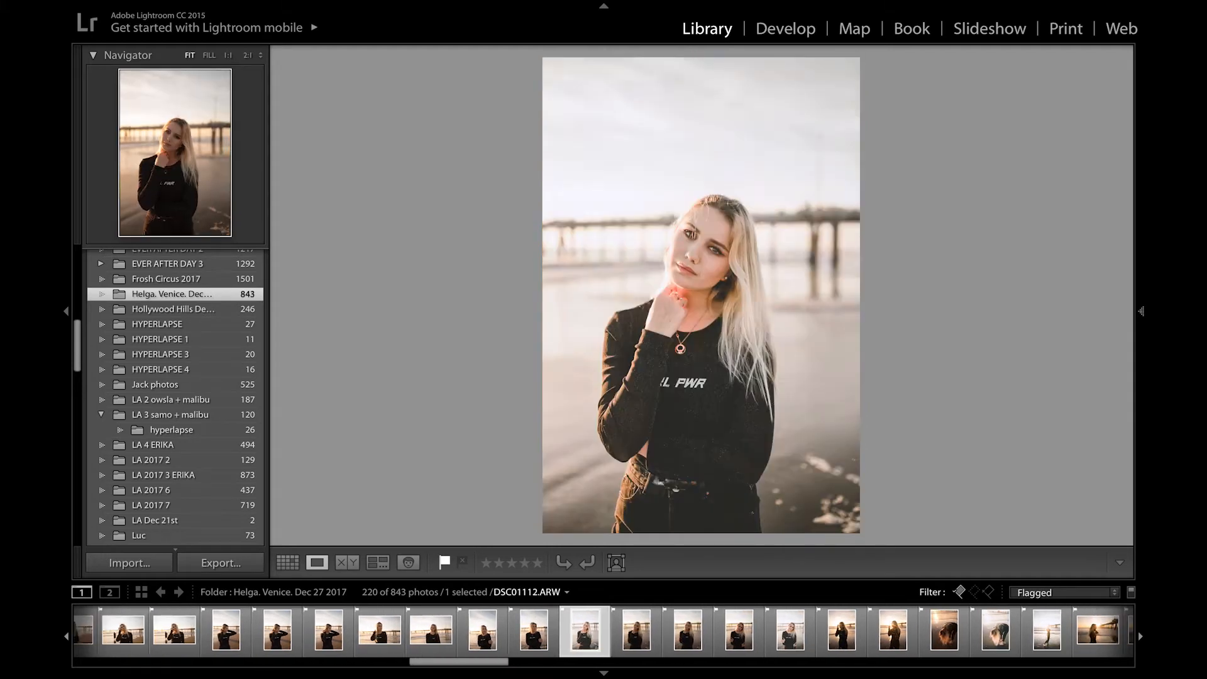
key(Right)
key(Left)
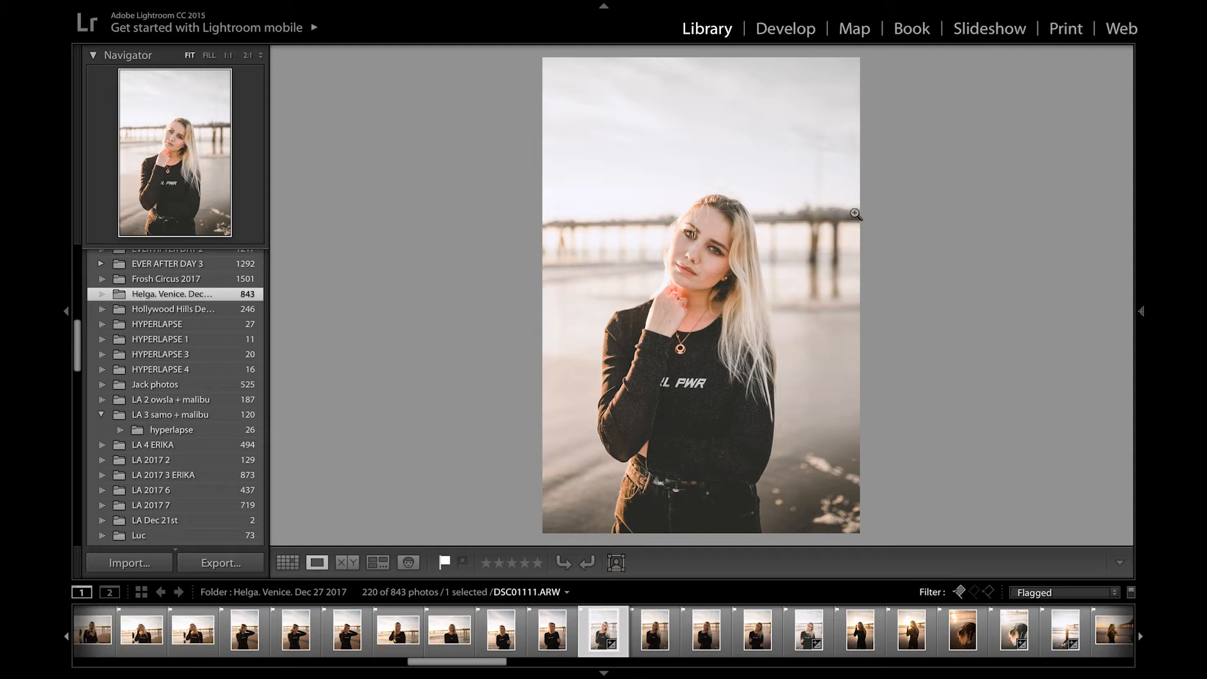
key(Right)
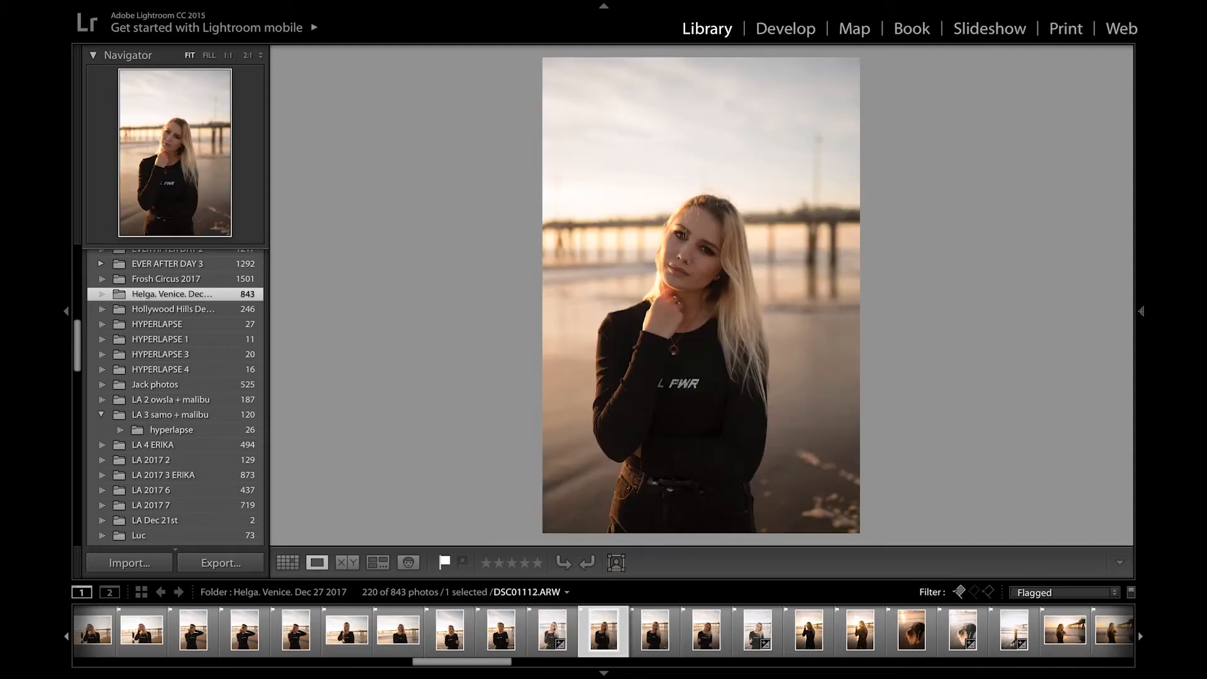
key(Right)
key(Left)
click(767, 39)
Step: Try an exaggerated edit with Shadows, Contrast and Clarity at +100 and Saturation at +41, and reset those settings to 0
drag(1037, 391, 1076, 402)
drag(1036, 354, 1067, 353)
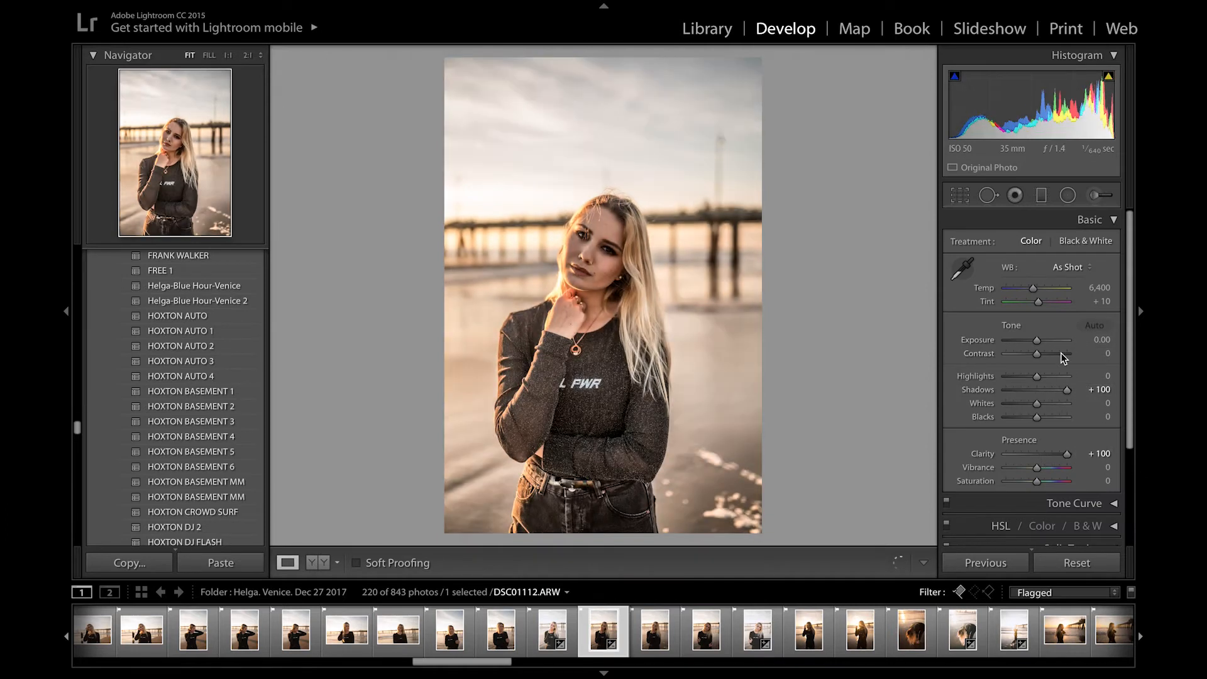
drag(1036, 454, 1048, 483)
double_click(1067, 455)
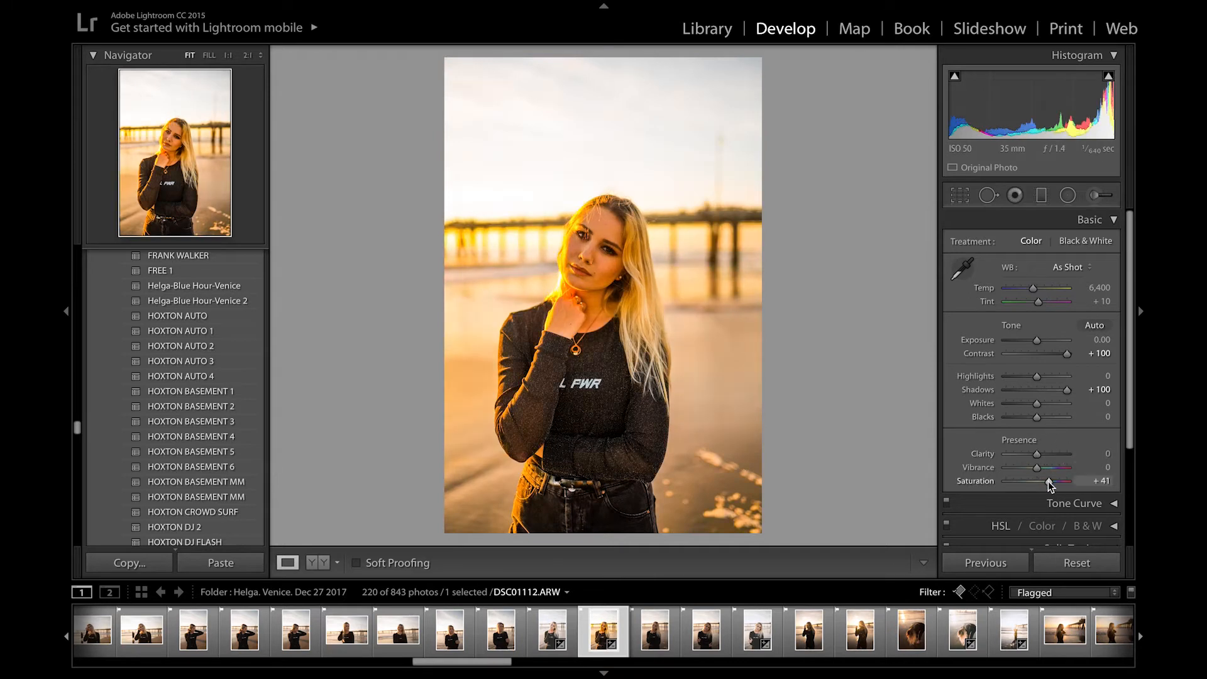
drag(1044, 482, 1037, 483)
double_click(1067, 389)
double_click(1068, 353)
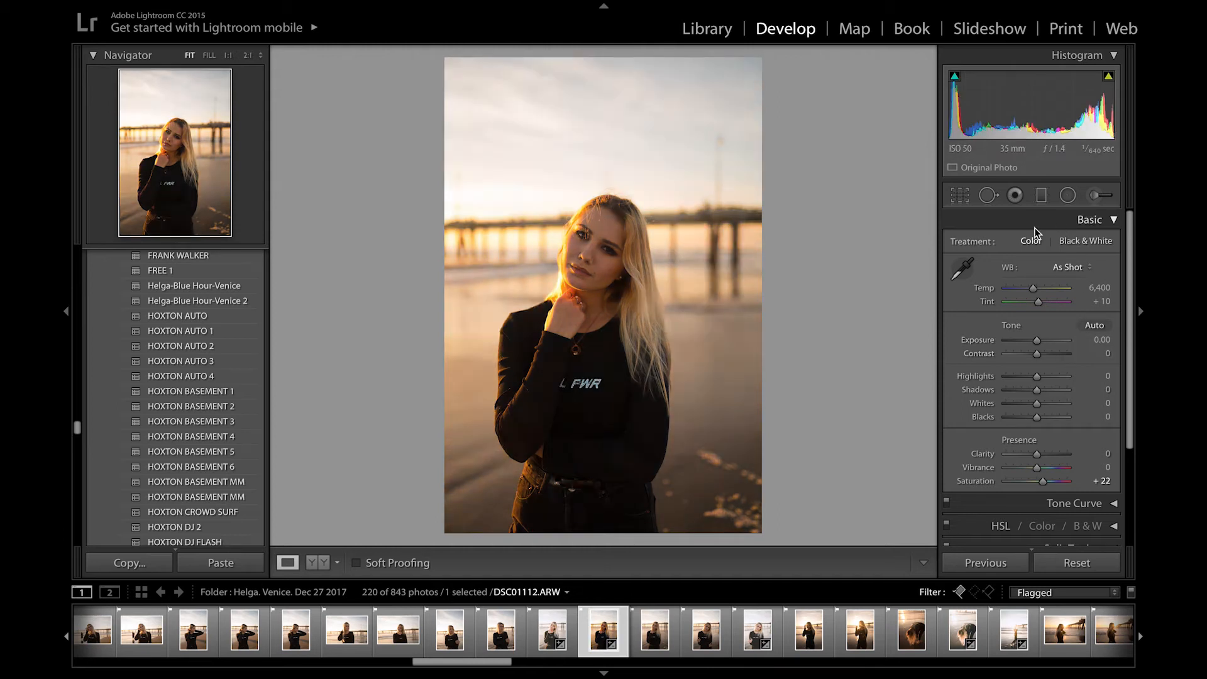
double_click(1045, 483)
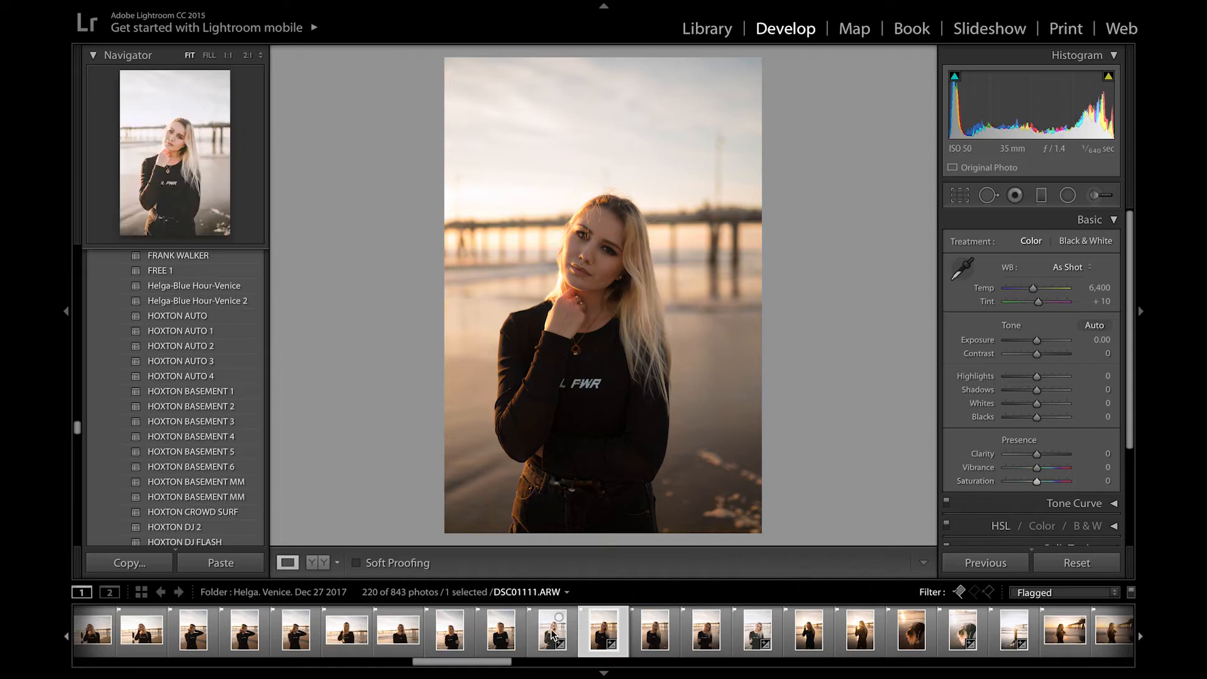
Step: Hide the module picker and the filmstrip to enlarge the photo, and collapse the Basic and Camera Calibration settings
click(603, 8)
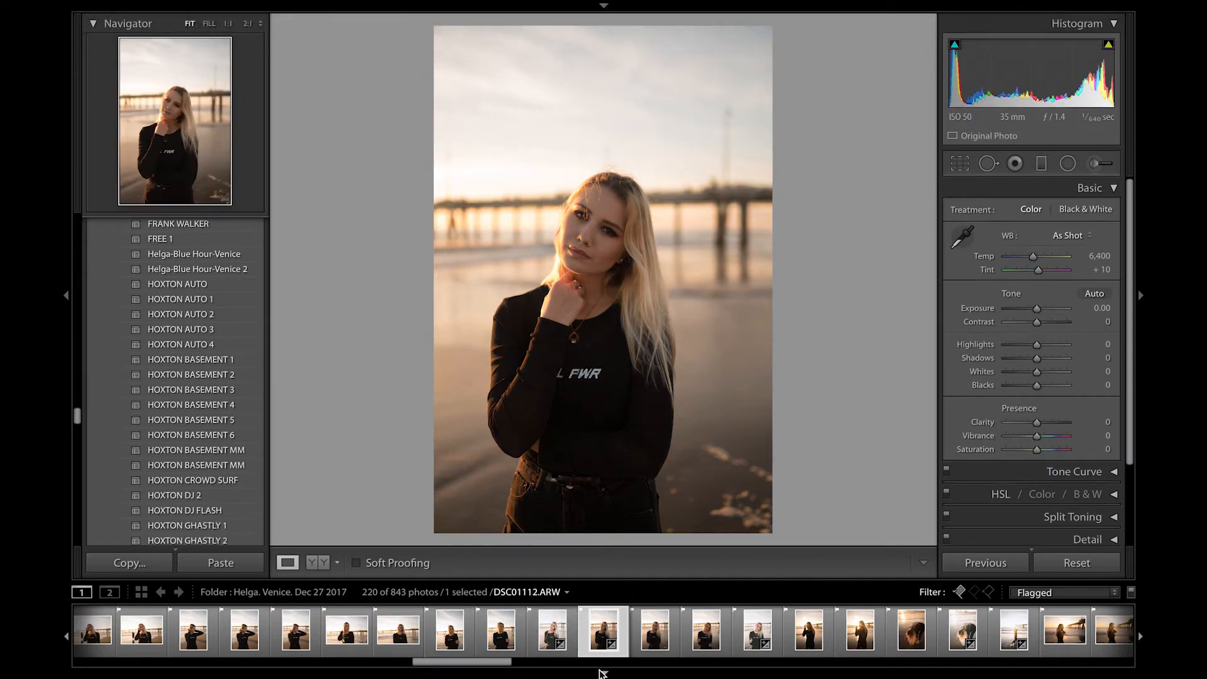
click(602, 673)
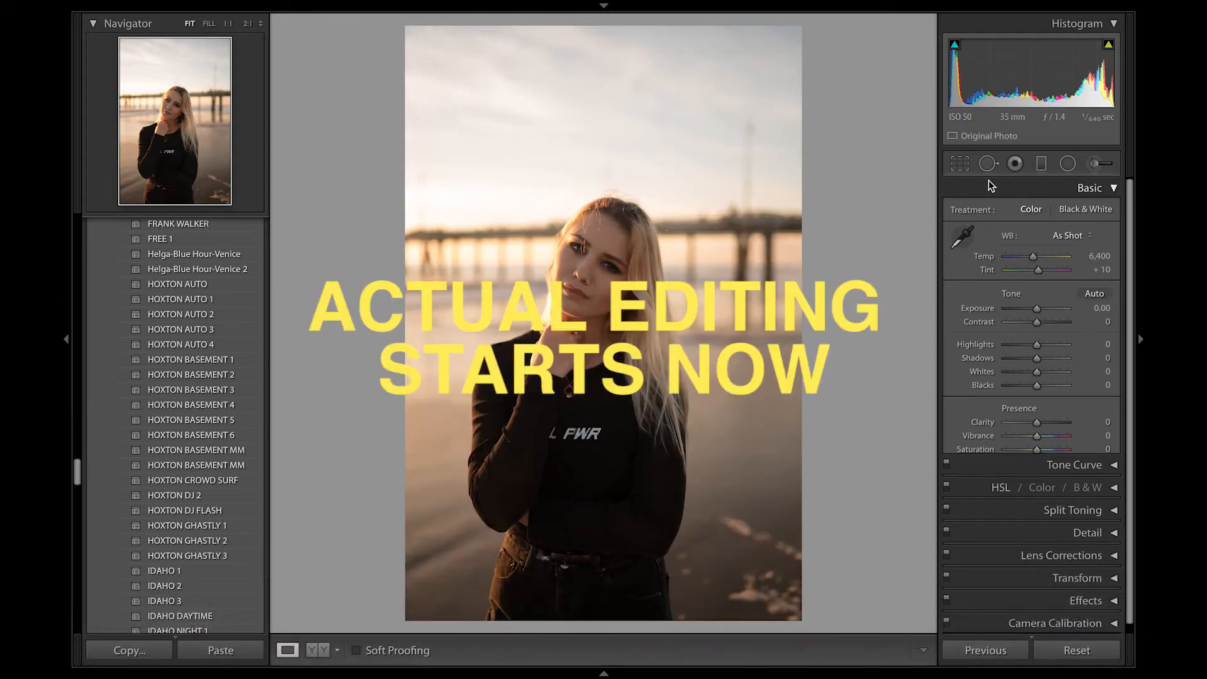
click(988, 182)
click(1031, 370)
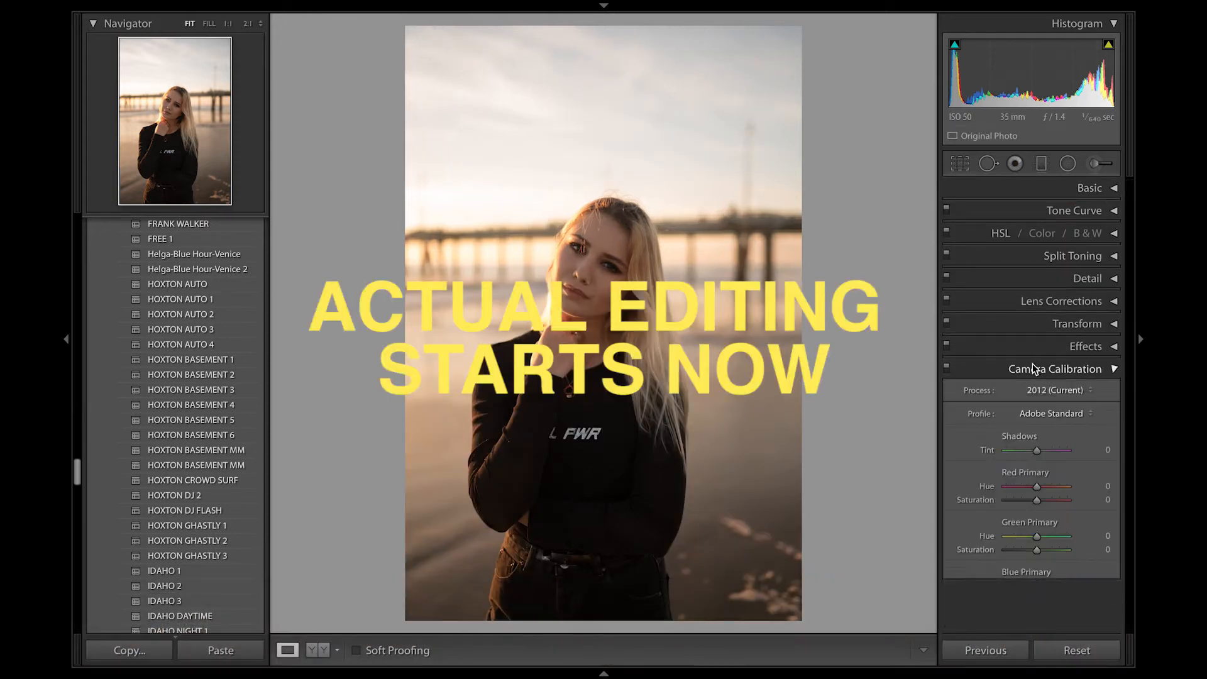
click(1032, 367)
Step: Enable Remove Chromatic Aberration and Profile Corrections for the portrait, leaving the lens make at None
click(1043, 305)
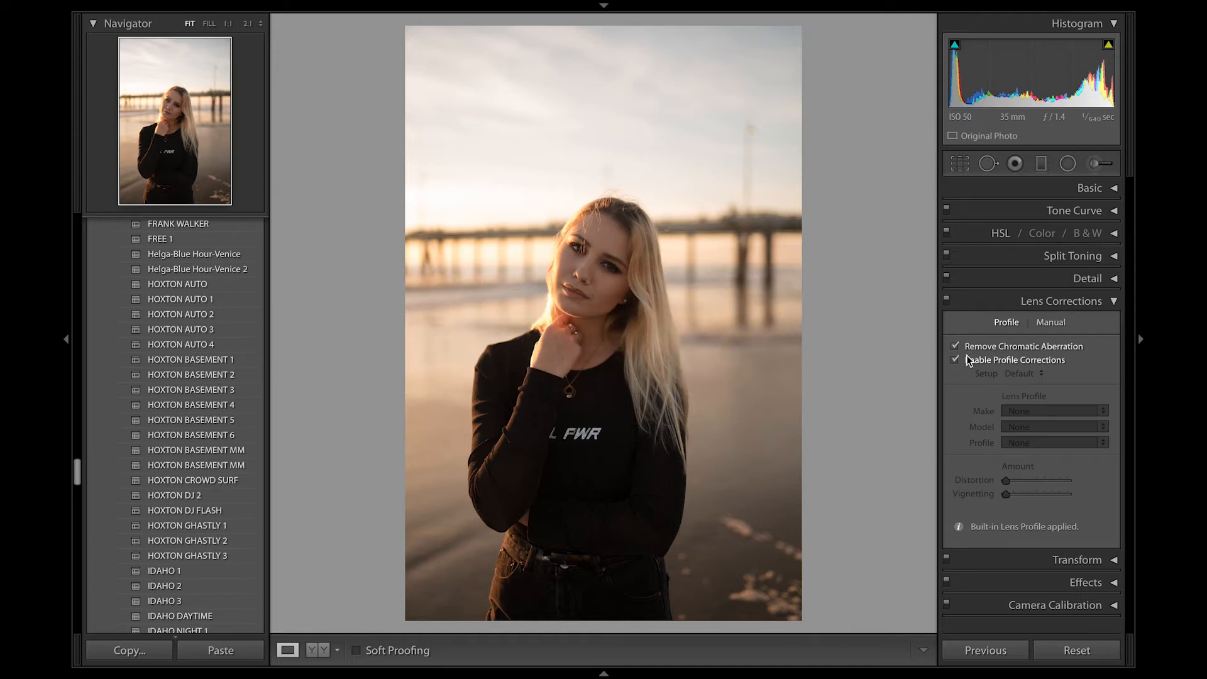
click(1053, 408)
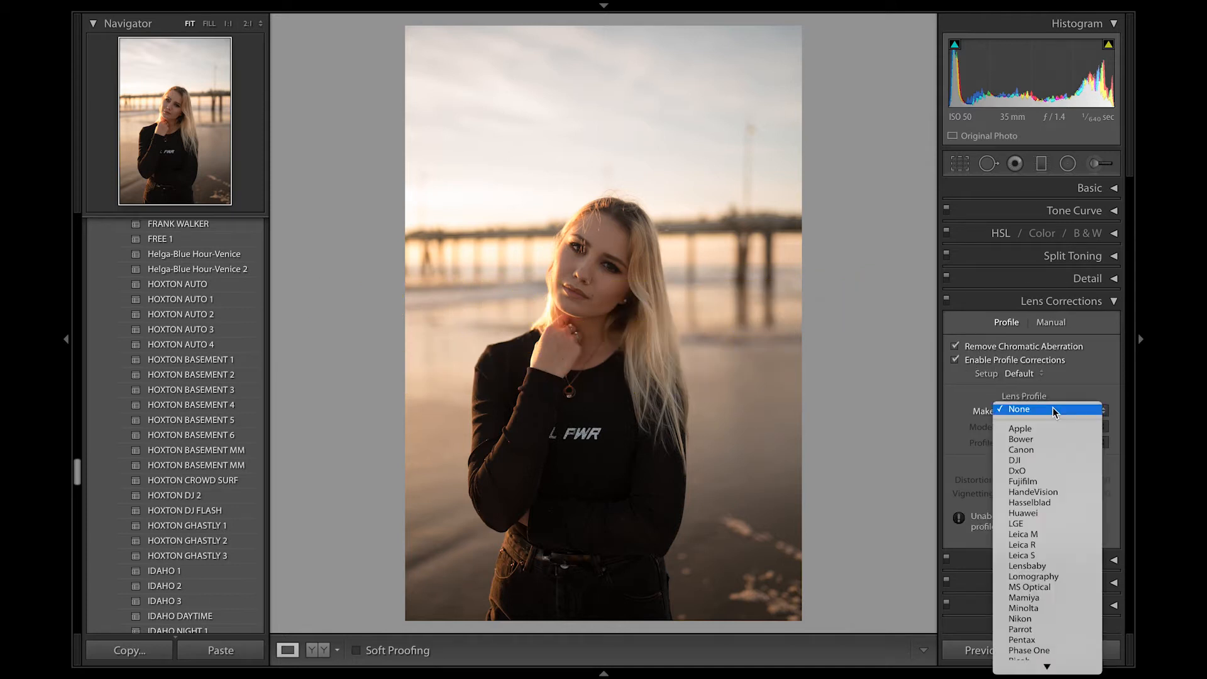
click(1092, 375)
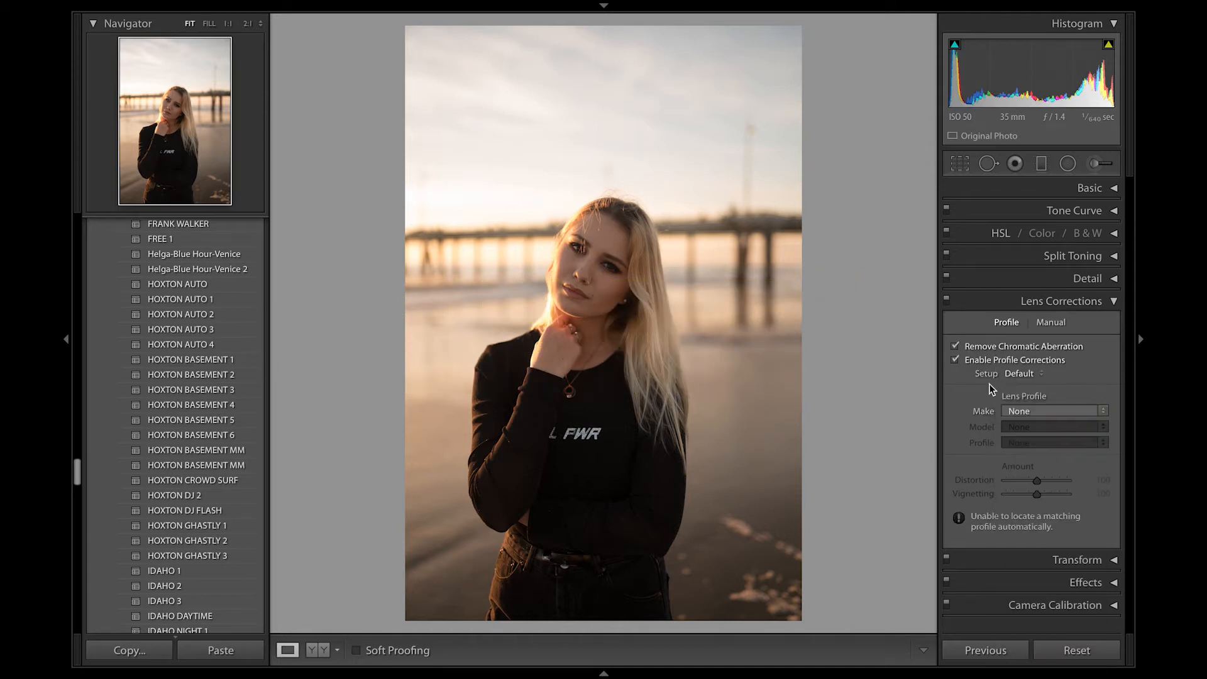
click(1016, 299)
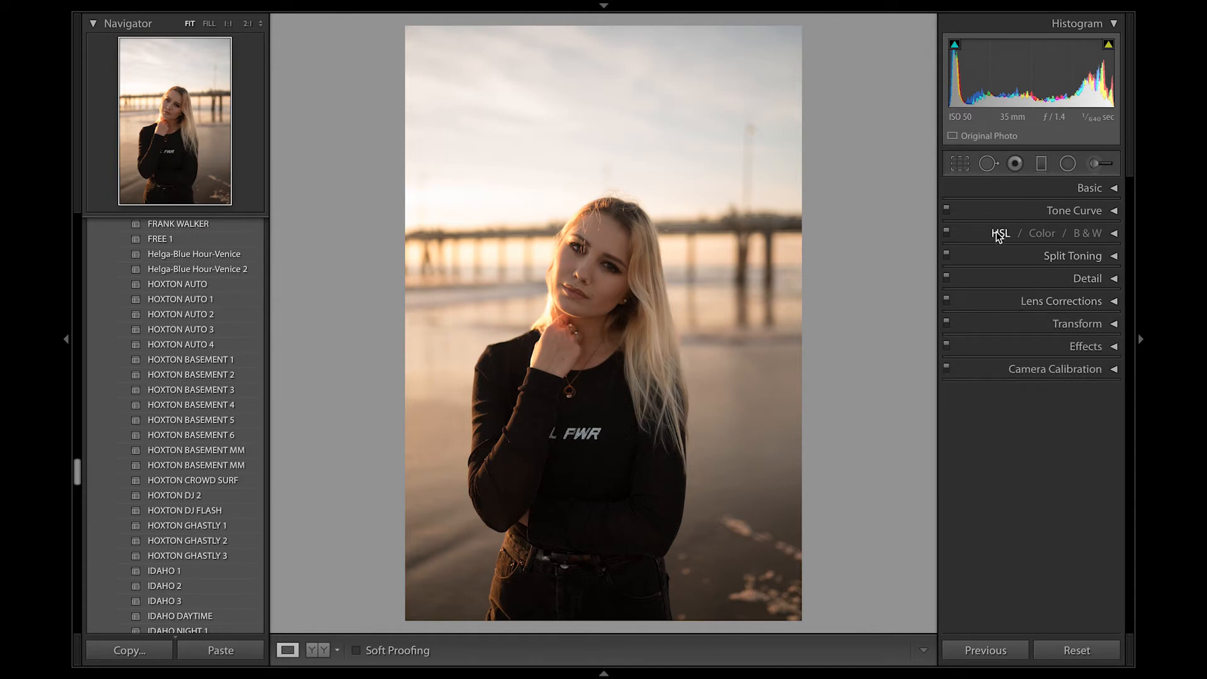
click(1006, 298)
click(1002, 308)
click(1048, 190)
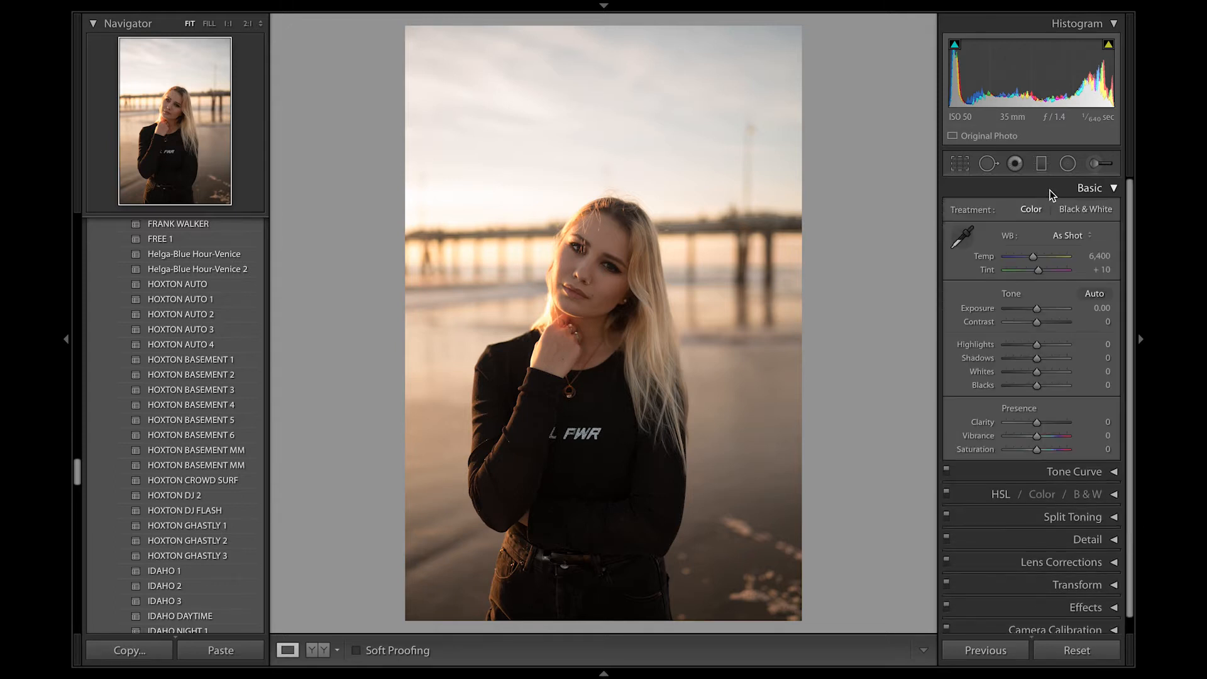
click(1059, 192)
click(1059, 192)
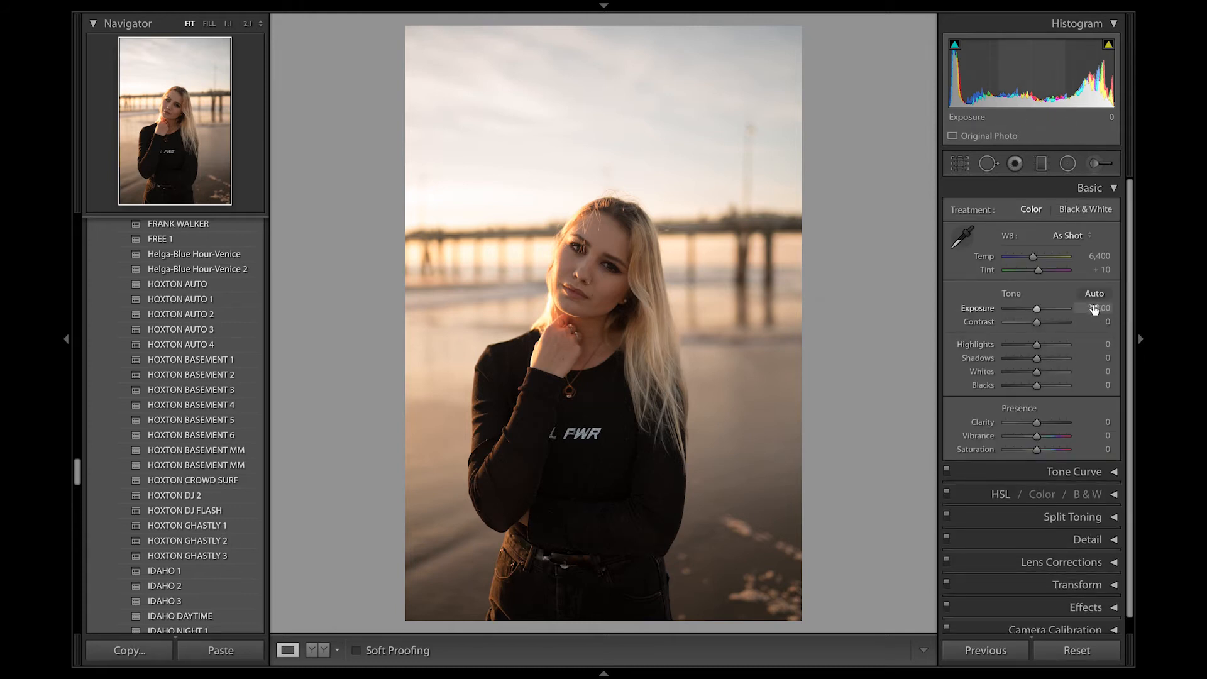
click(1084, 189)
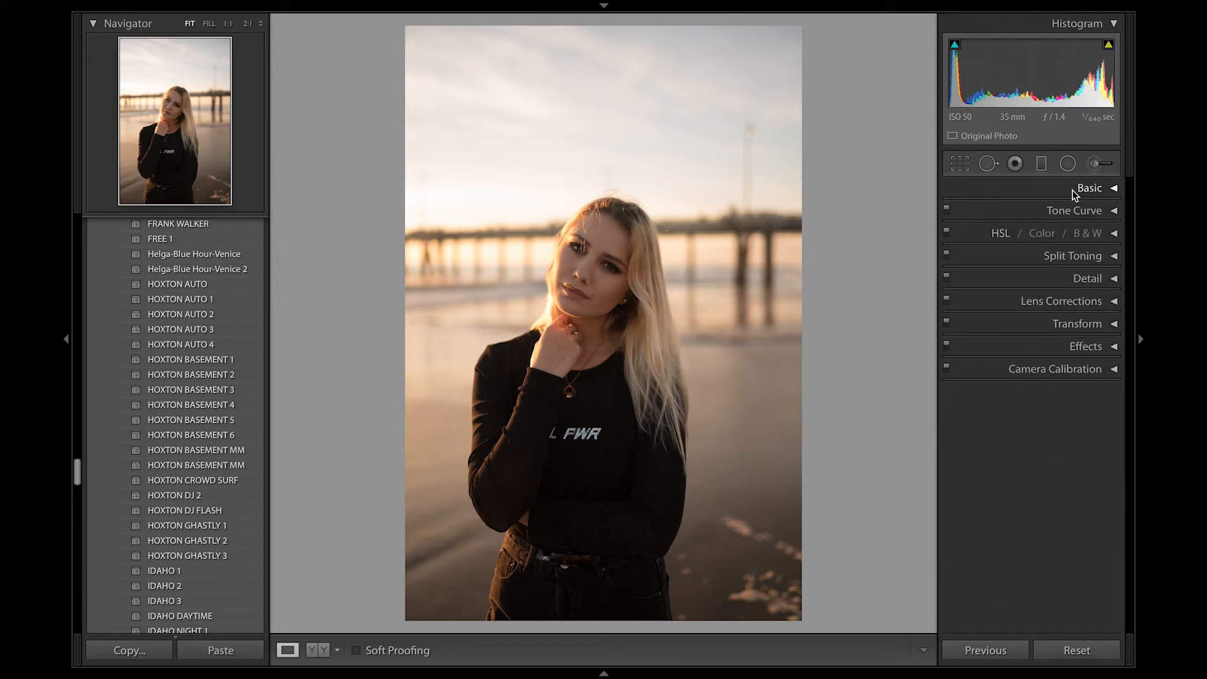
click(1026, 213)
click(1055, 211)
Step: Set the portrait's Exposure to +0.20 and its Shadows to +40
click(1069, 190)
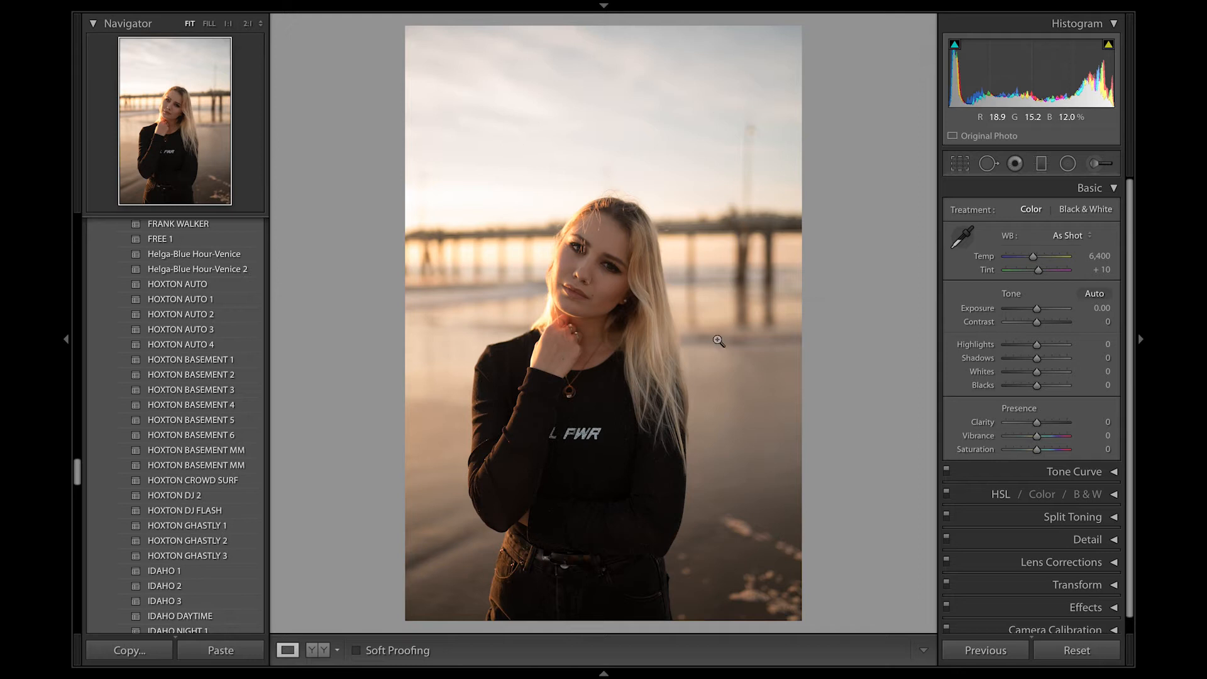
drag(1086, 312, 1090, 312)
click(1090, 357)
text(40)
key(Return)
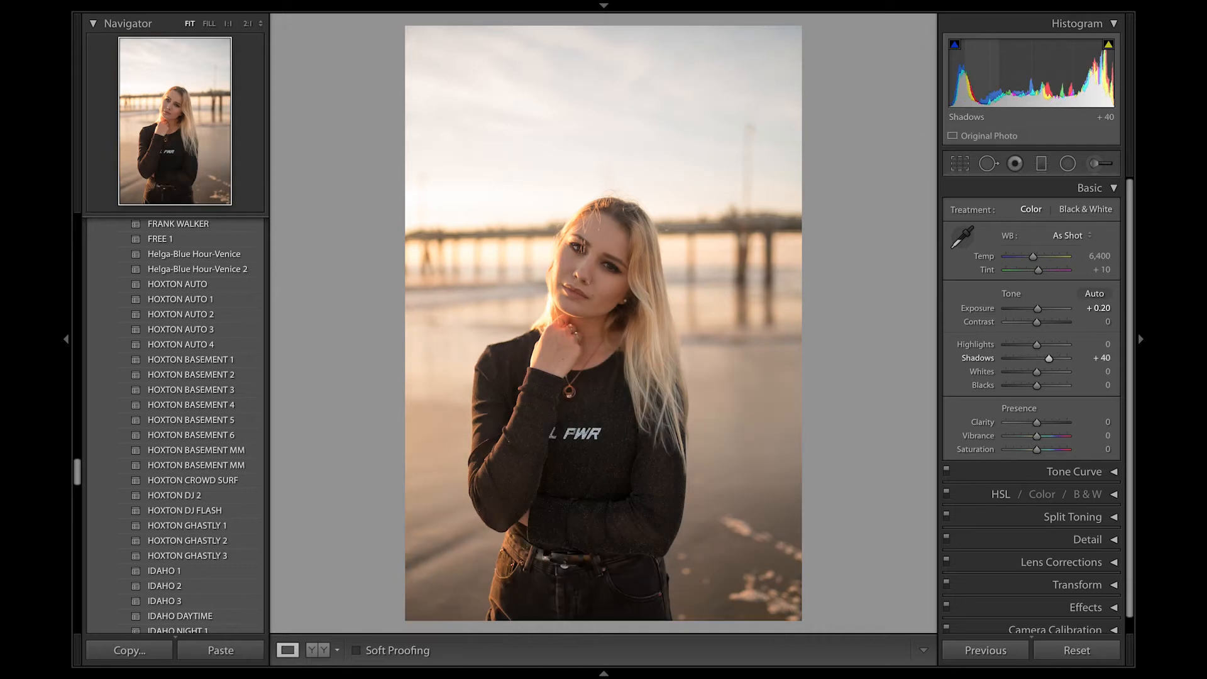
Step: Try Shadows at +55, undo that change, and set Shadows to +45
click(1090, 358)
text(55)
key(Return)
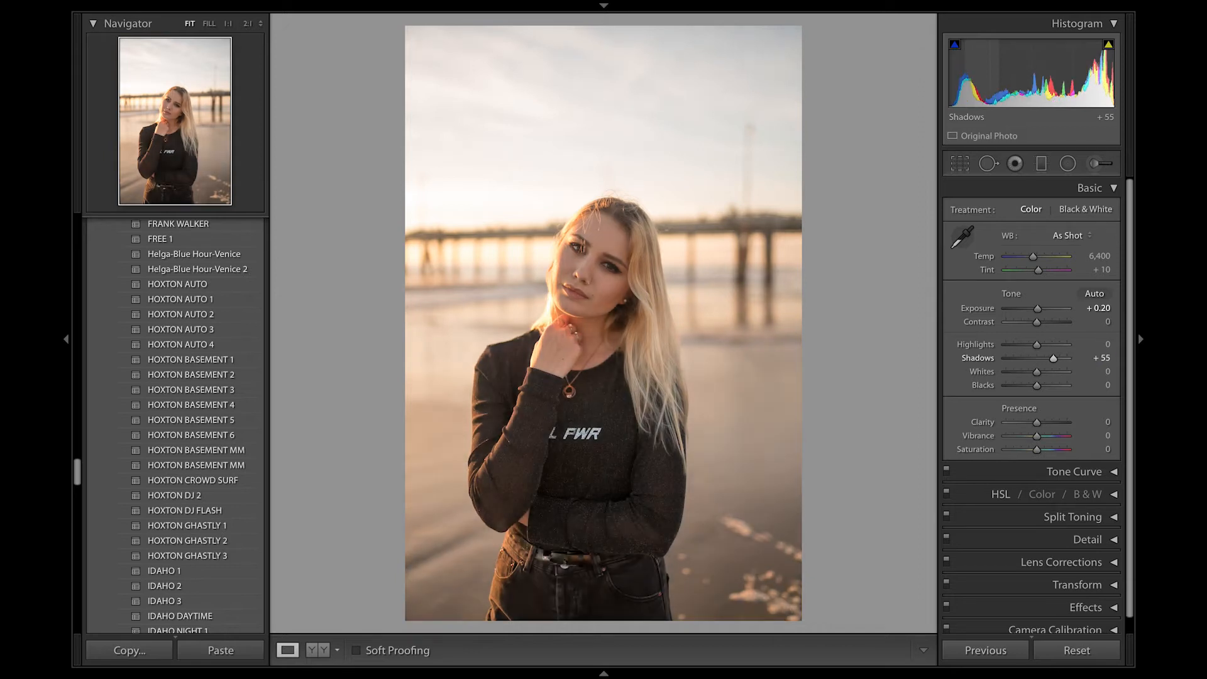
key(ctrl+z)
key(Up)
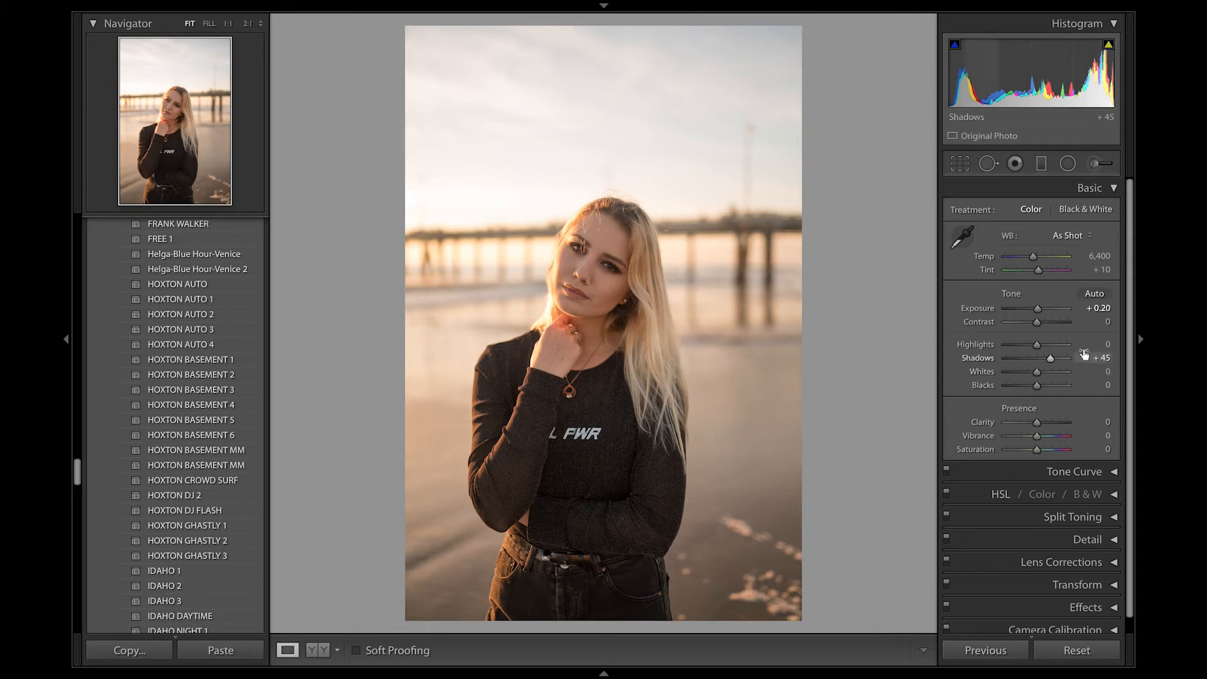
Step: Try a slightly lower Shadows value and return the setting to +45
key(Down)
key(Up)
key(Down)
key(Up)
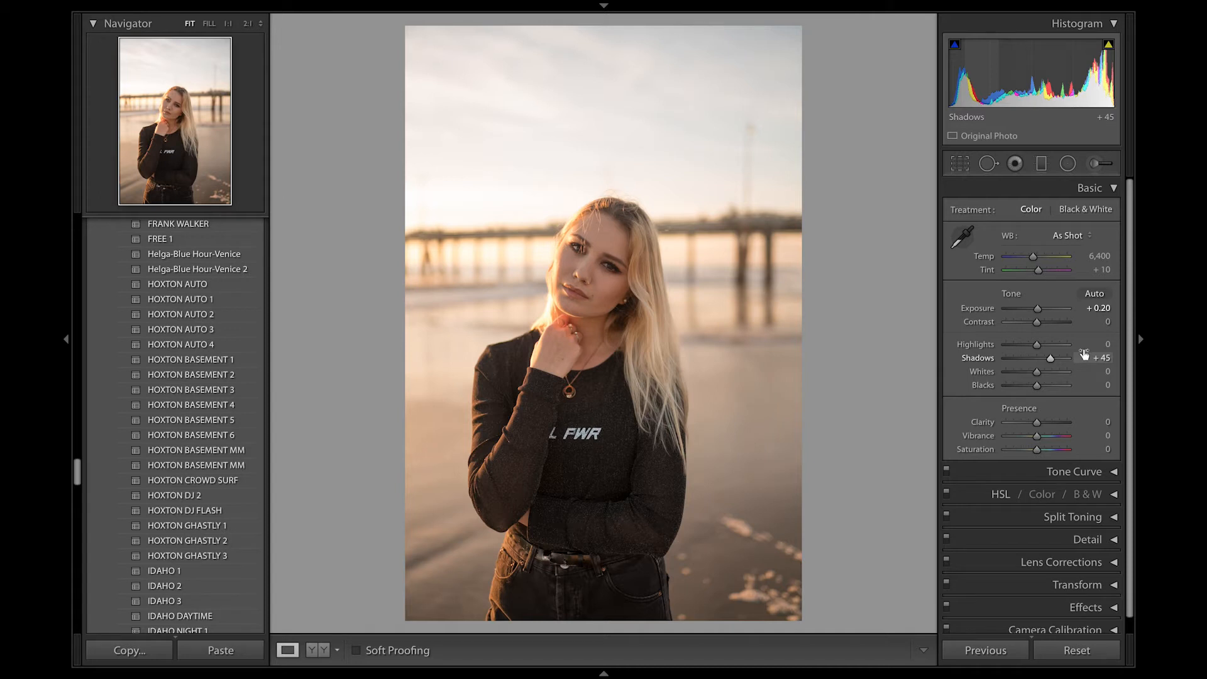
Step: Try the portrait's Clarity at +41, and settle on a softer Clarity of -12
click(1050, 423)
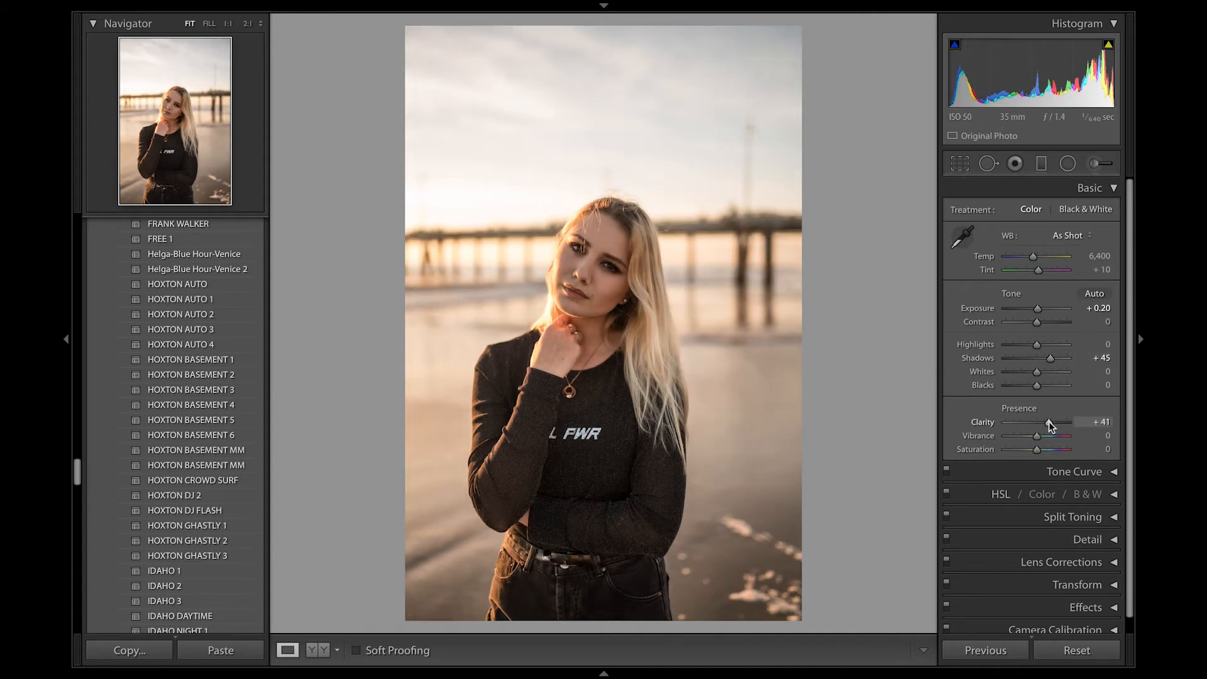
mouse_move(1049, 421)
mouse_down()
mouse_move(1007, 424)
mouse_move(1035, 423)
mouse_up()
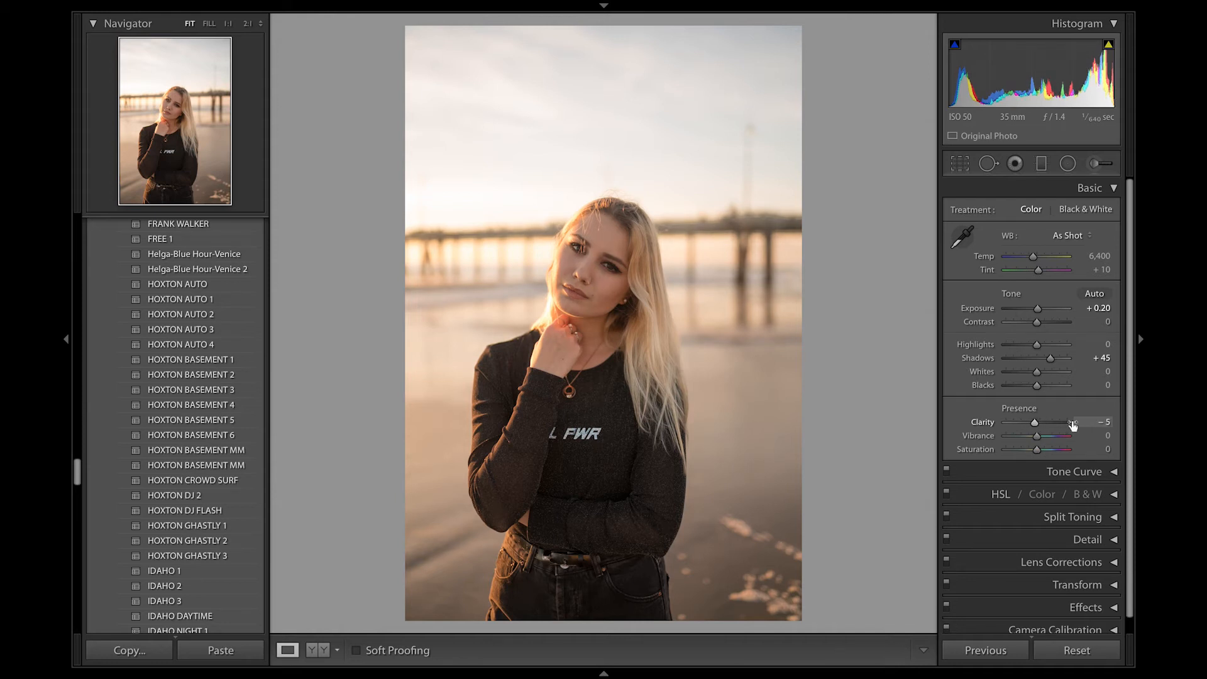
key(Down)
key(Down)
click(1071, 423)
key(Down)
key(Return)
click(1074, 423)
key(Down)
key(Return)
Step: Set the portrait's Vibrance to -10 and its Highlights to -25
mouse_move(1038, 438)
mouse_down()
mouse_move(1076, 435)
mouse_move(1054, 447)
mouse_move(1087, 448)
mouse_move(1035, 442)
mouse_up()
double_click(1068, 435)
double_click(1062, 447)
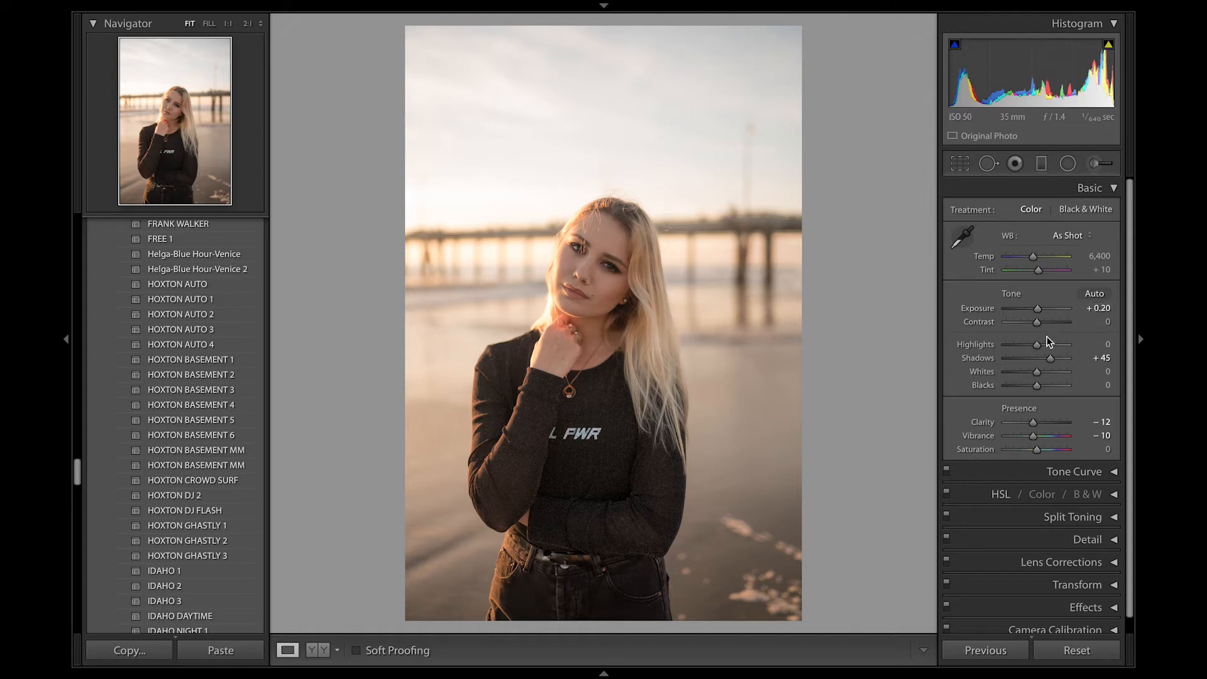
drag(1036, 344, 1026, 345)
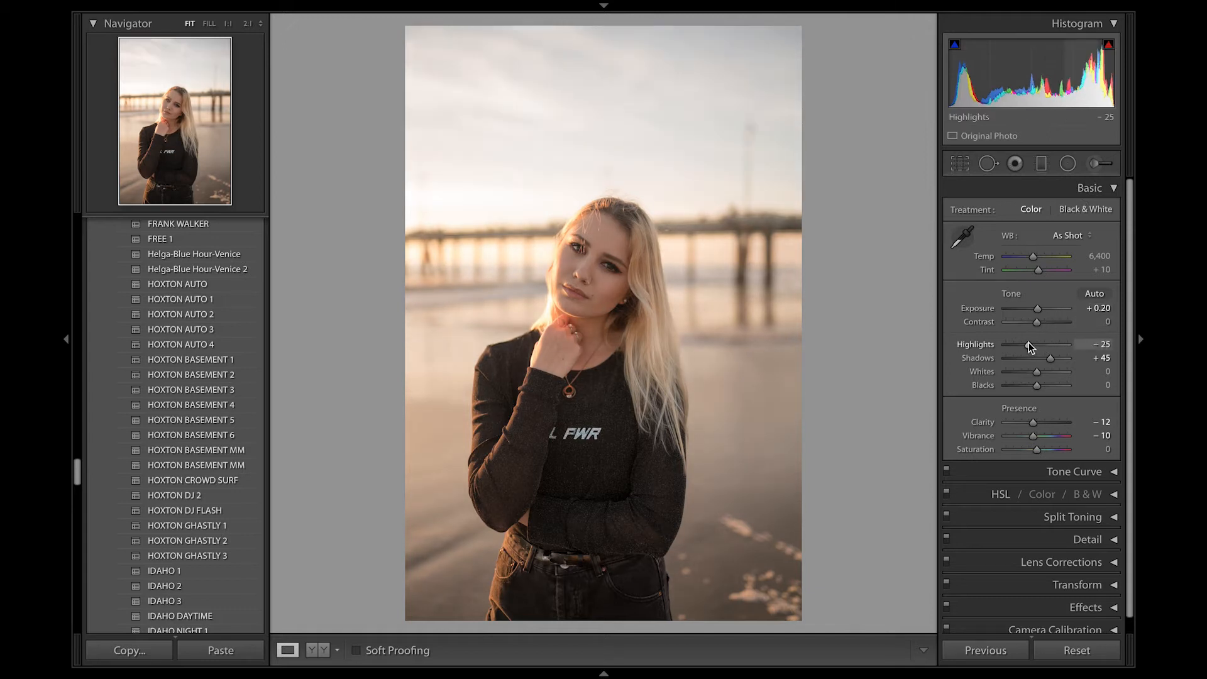
click(1091, 344)
key(Return)
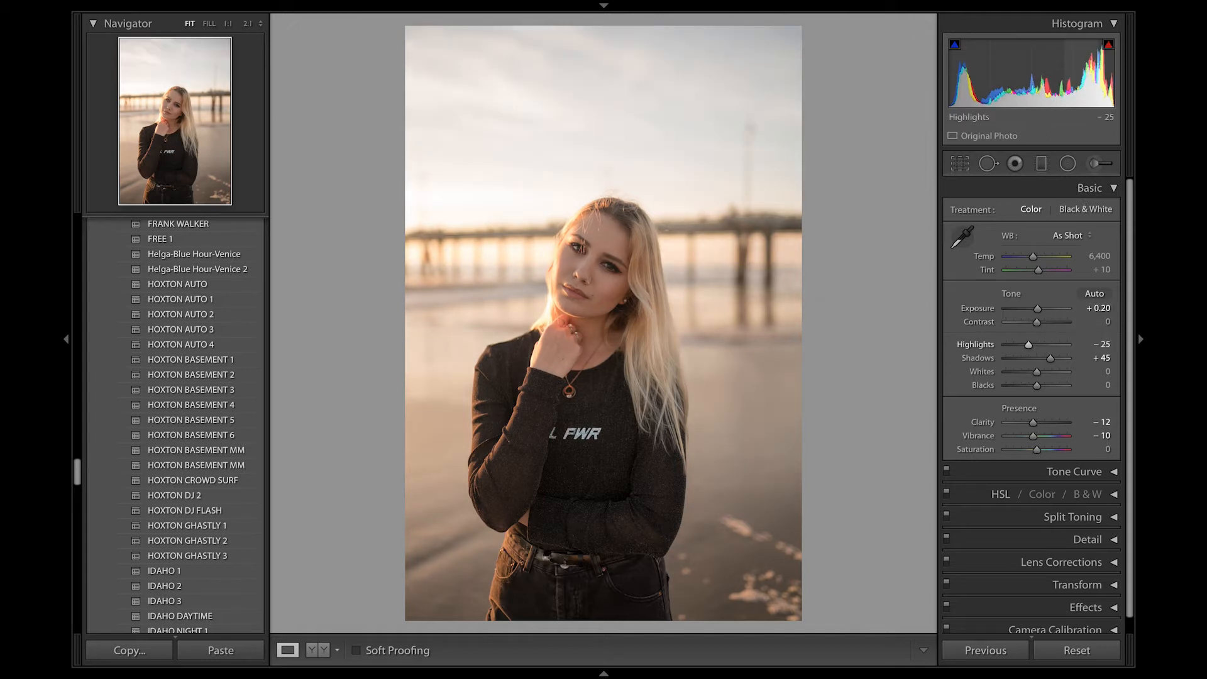
Step: Lower the portrait's Whites to -25
drag(1036, 372, 1032, 372)
click(1091, 372)
key(Down)
key(Down)
key(Down)
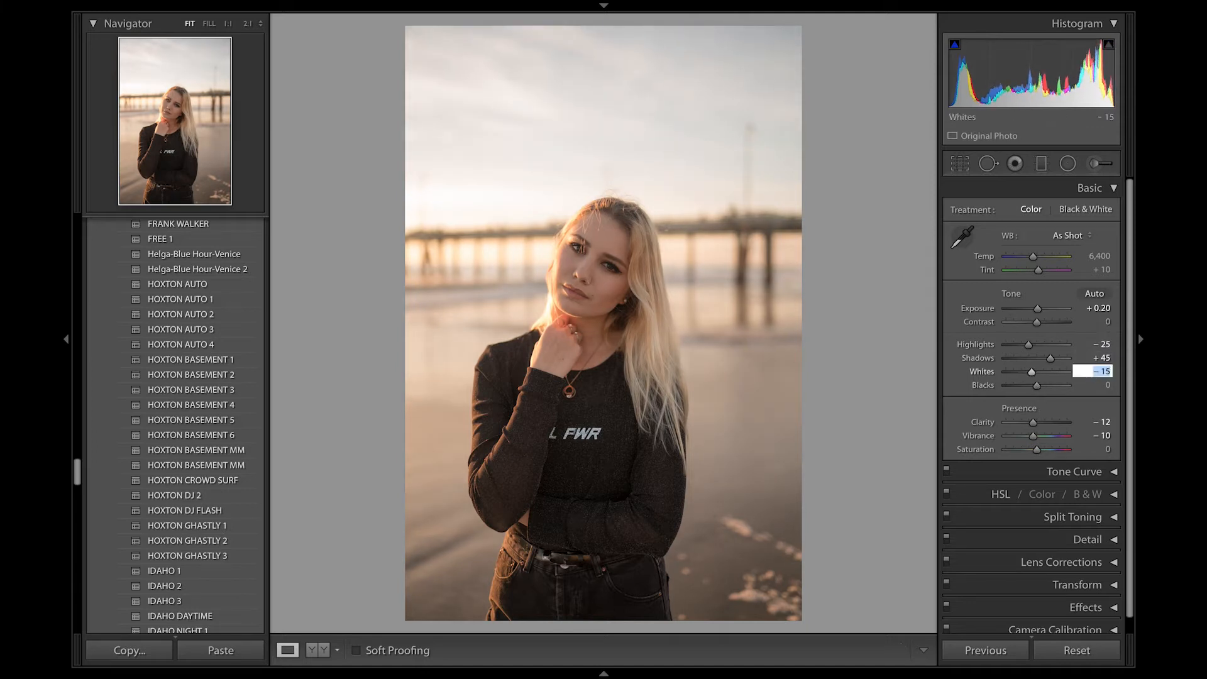
text(-25)
key(Return)
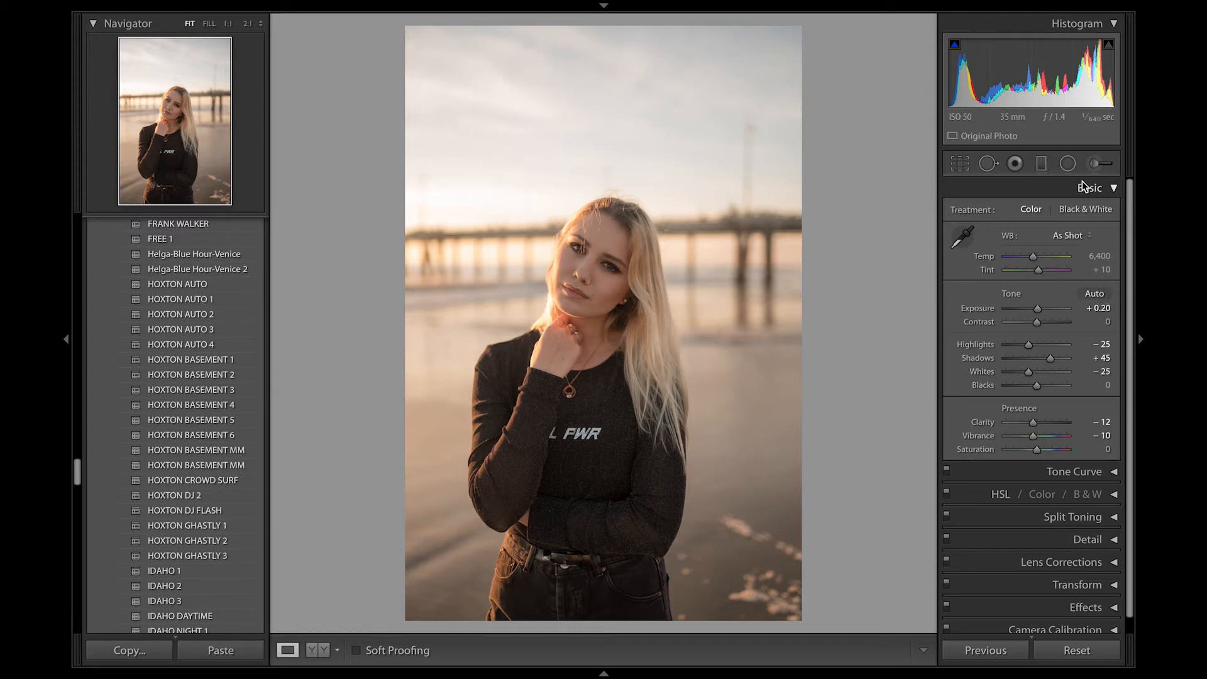
Step: Switch from the Basic settings to the Tone Curve and add five control points along the RGB curve
click(1082, 186)
click(1052, 212)
click(1061, 271)
click(1033, 290)
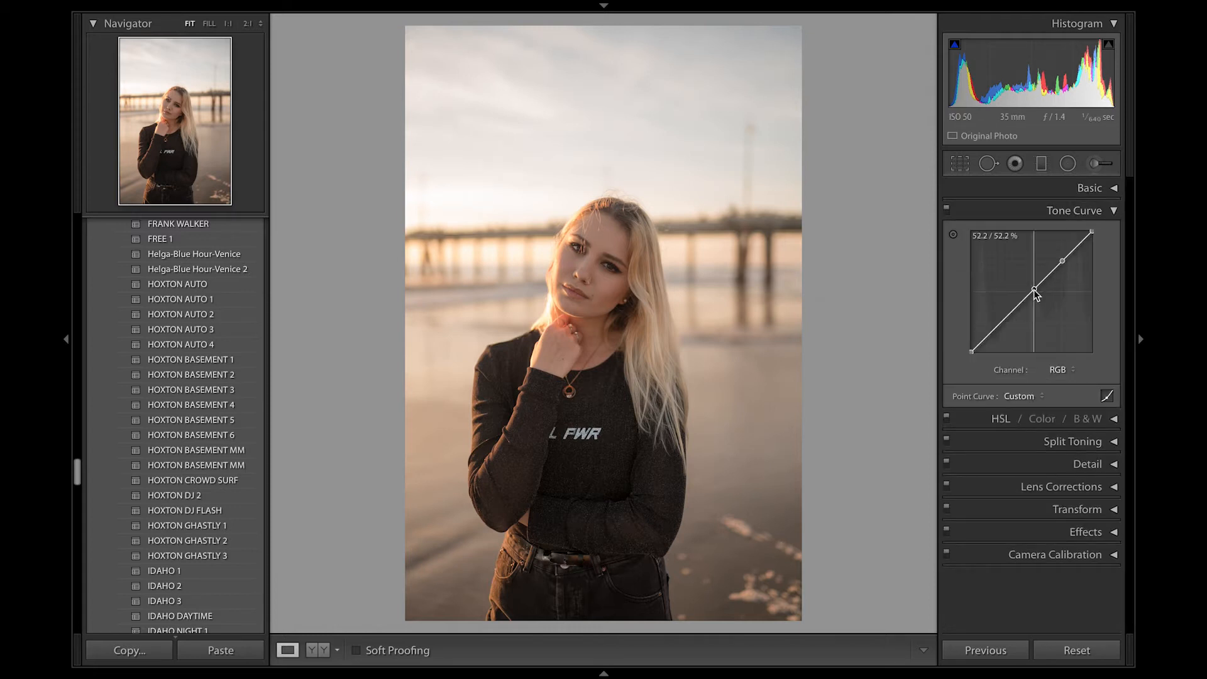
click(1006, 317)
click(988, 335)
click(1079, 244)
Step: Raise the RGB curve's upper and midtone points, lift the black point to 11.4%, and set the lower-quarter point to 29.4 / 31.4%
drag(1062, 267, 1032, 282)
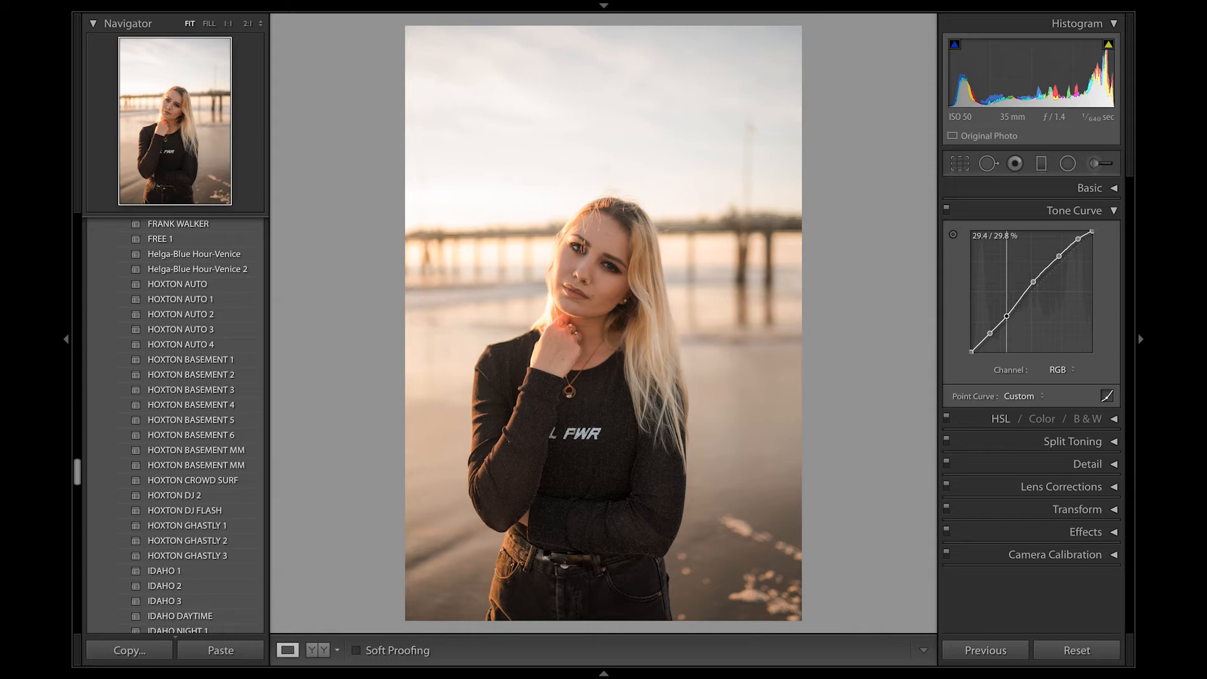
drag(989, 343, 990, 344)
drag(970, 354, 971, 338)
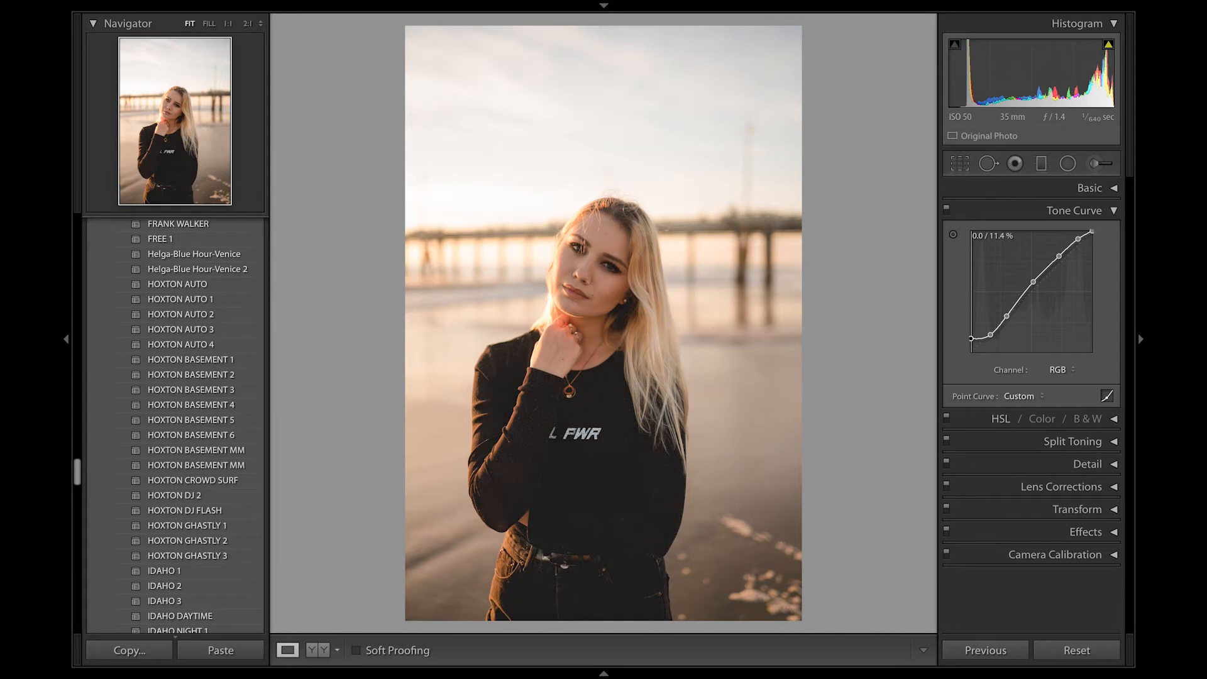
drag(1006, 316, 1006, 315)
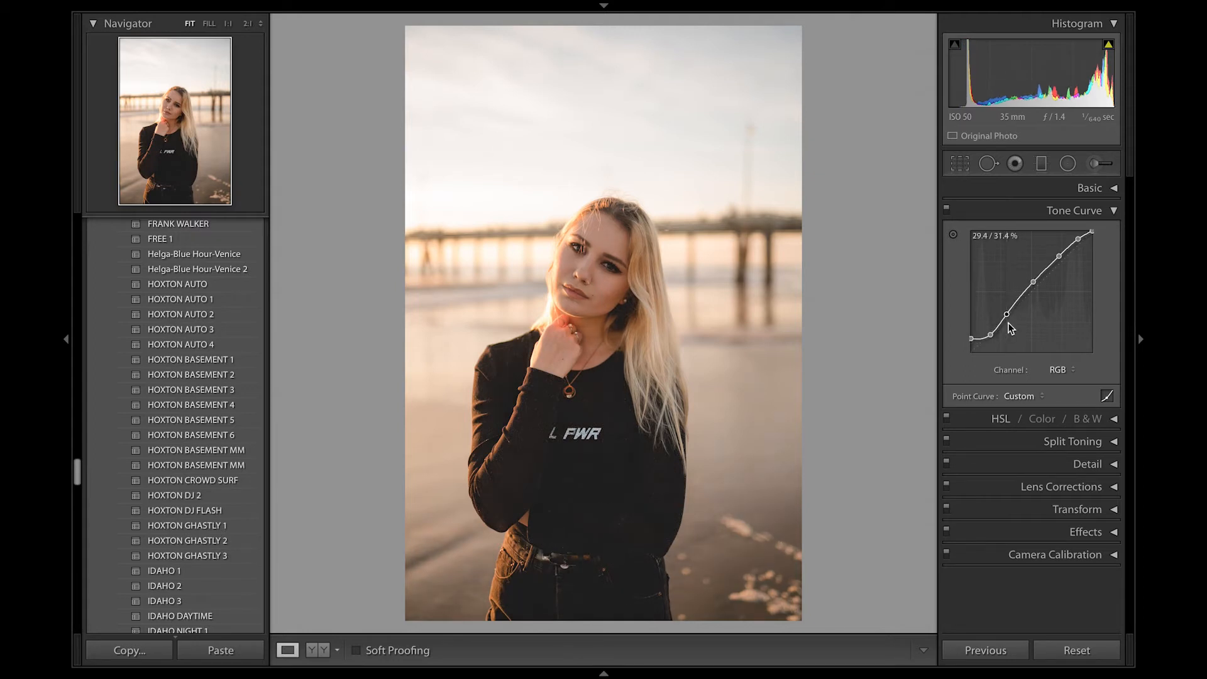
Step: Refine the curve's shadow and upper points, raise the midtone point to 51.8 / 62.7%, and collapse the Tone Curve
drag(1033, 303, 1058, 253)
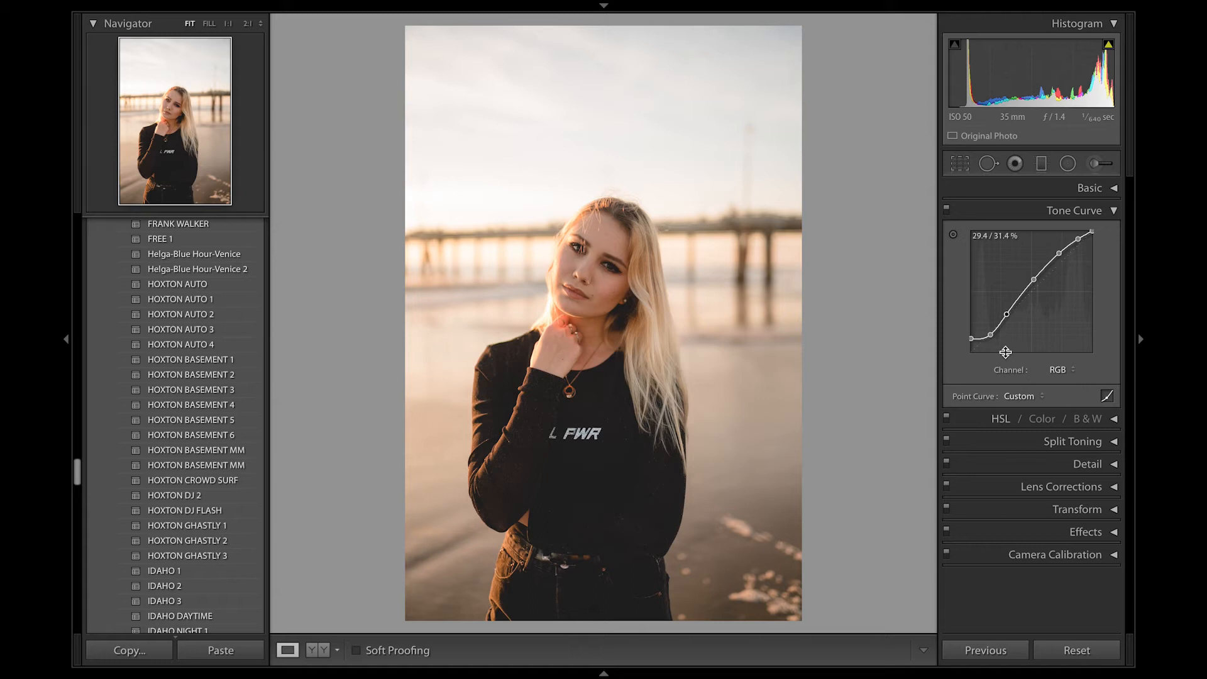
drag(1007, 314, 970, 343)
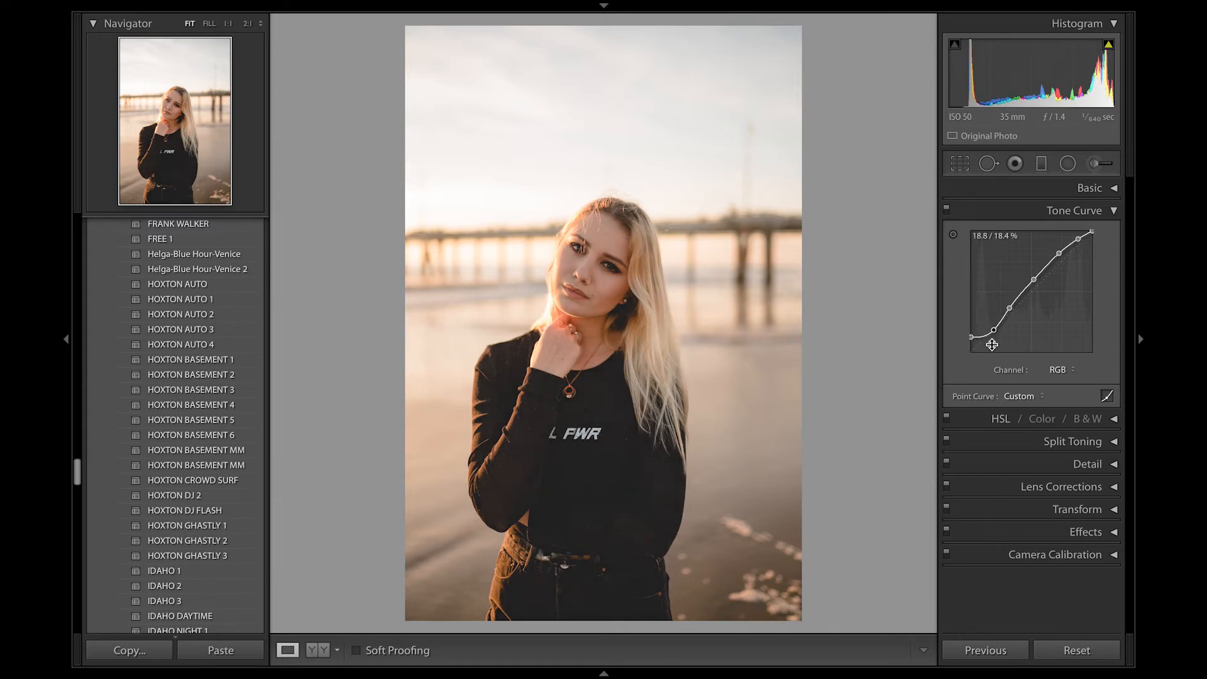
drag(993, 331, 994, 329)
drag(1034, 289, 1033, 276)
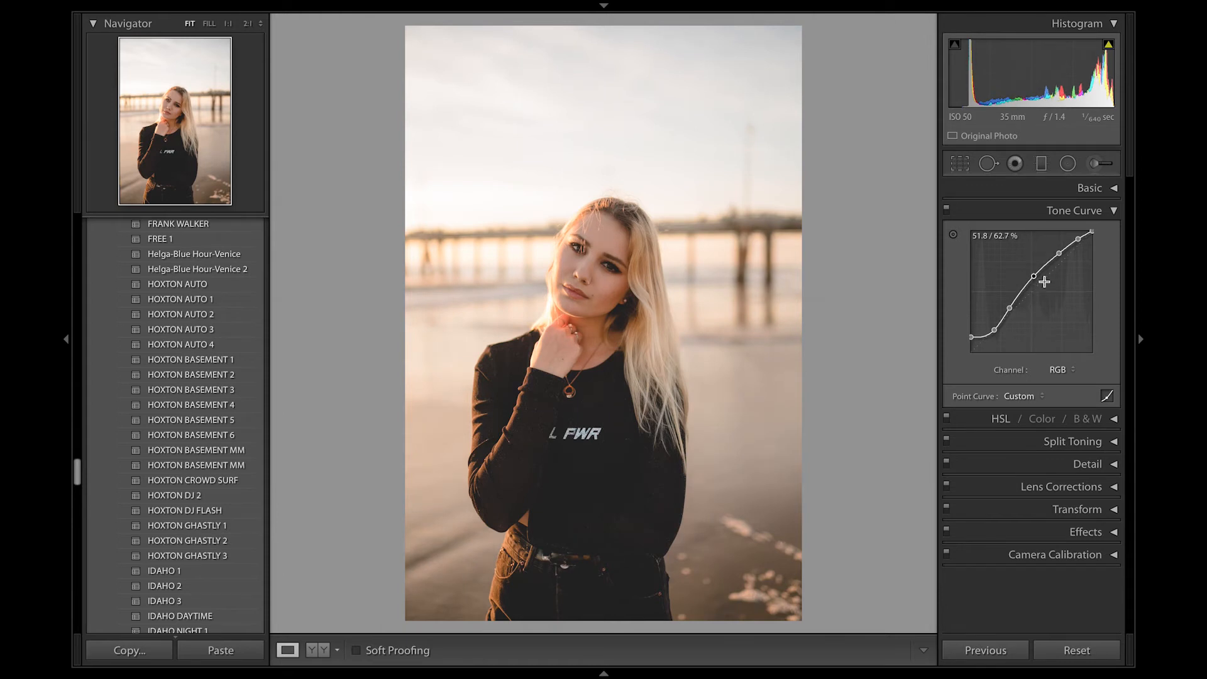
click(1030, 209)
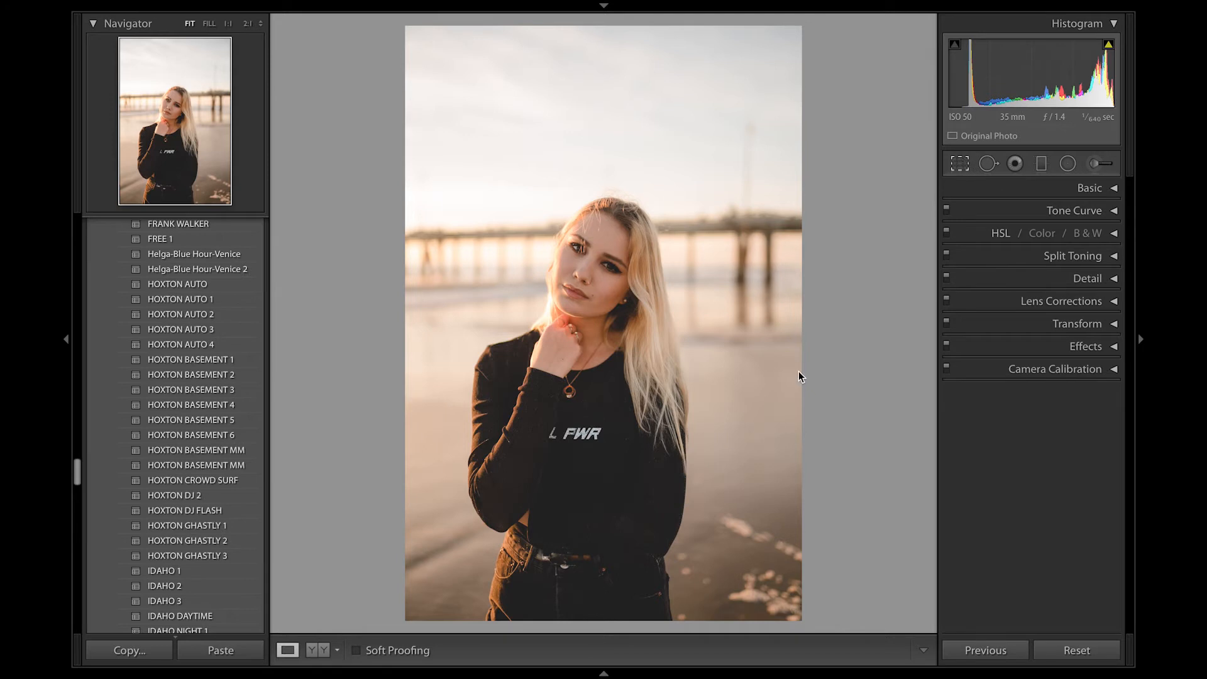
Step: Crop a narrow strip off the photo's right edge and a larger strip off its top edge
key(r)
drag(805, 327, 800, 326)
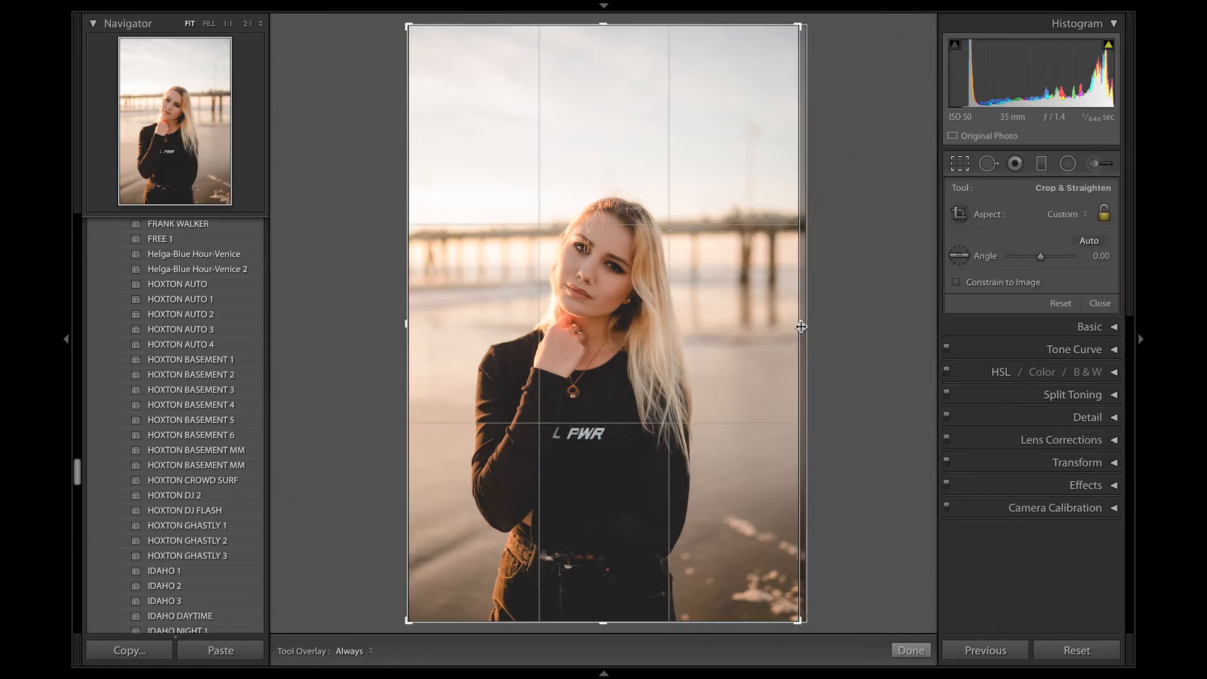
drag(603, 26, 603, 54)
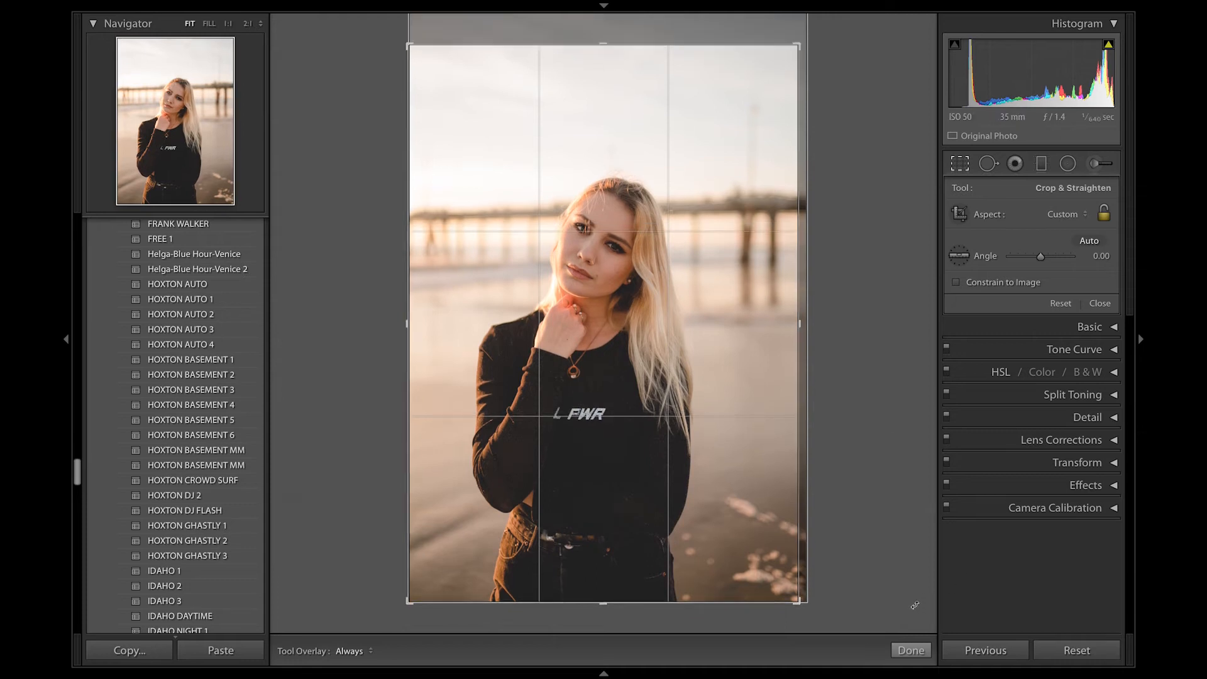
click(911, 650)
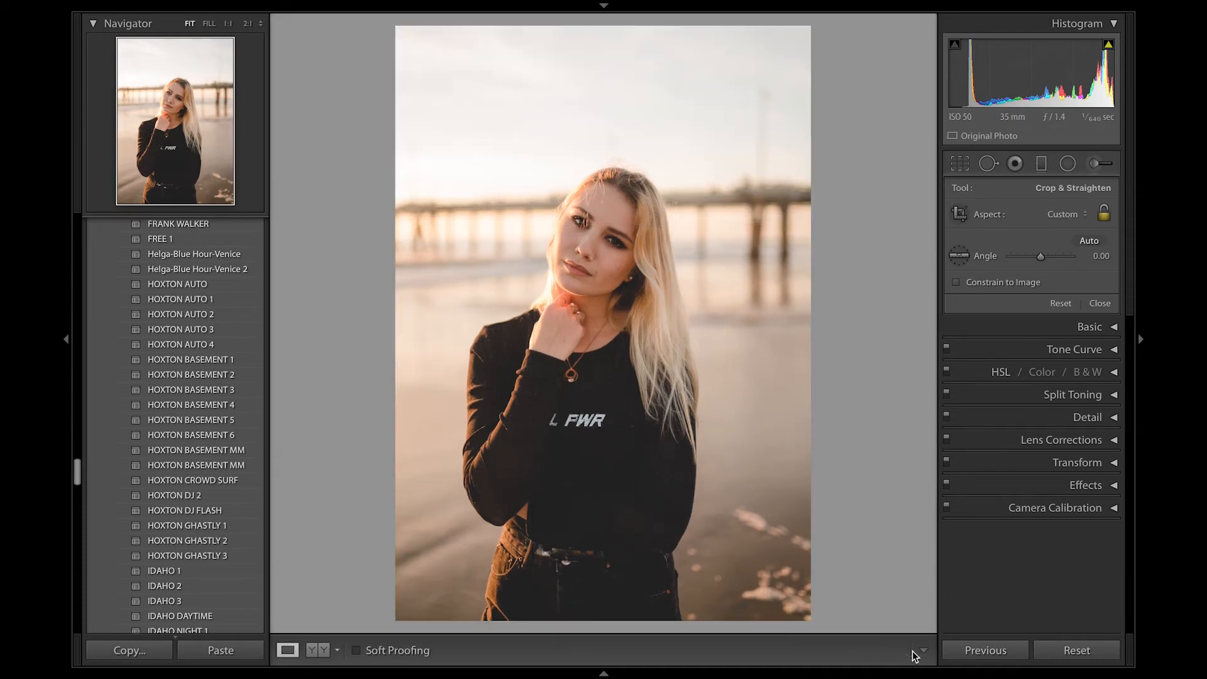
Step: Try Blacks at +44, set Blacks to +10, and switch from the Basic settings to HSL
click(1073, 189)
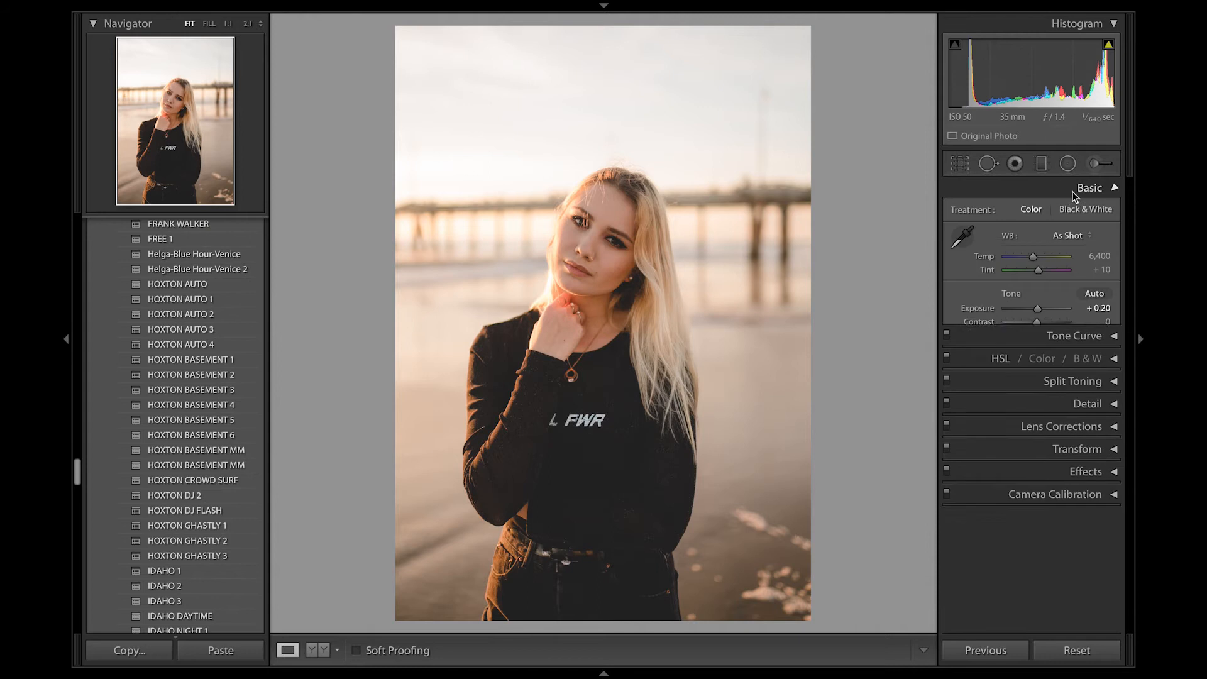
drag(1037, 387, 1049, 387)
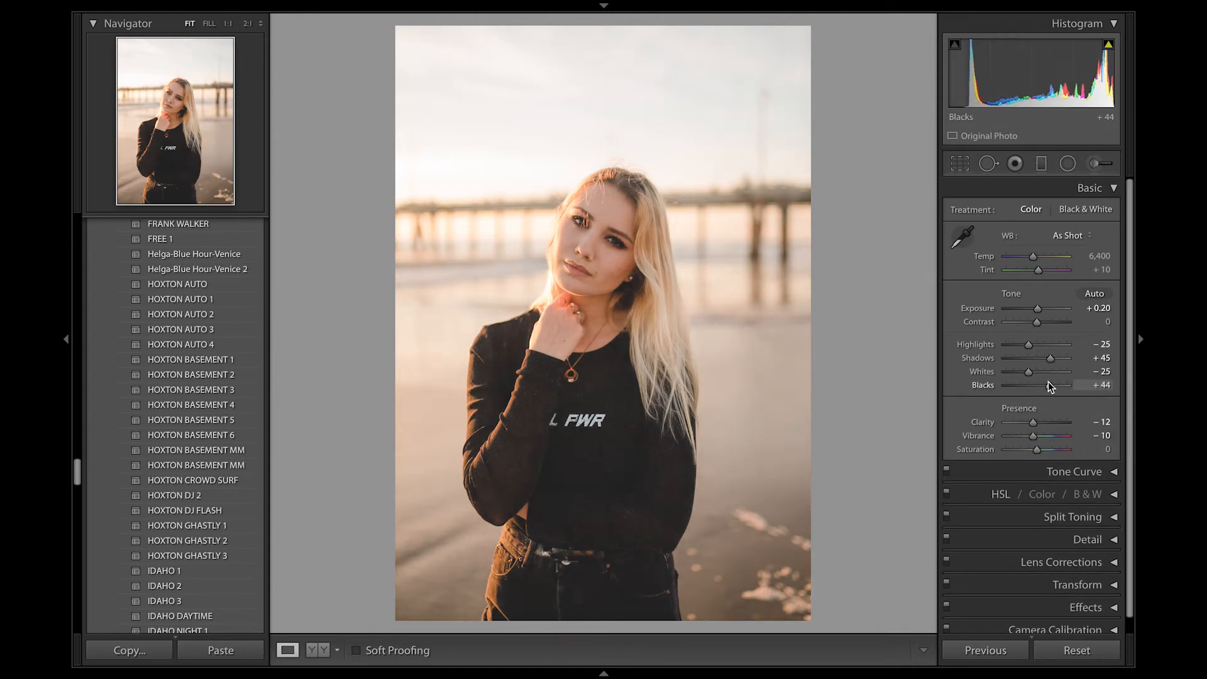
double_click(1048, 385)
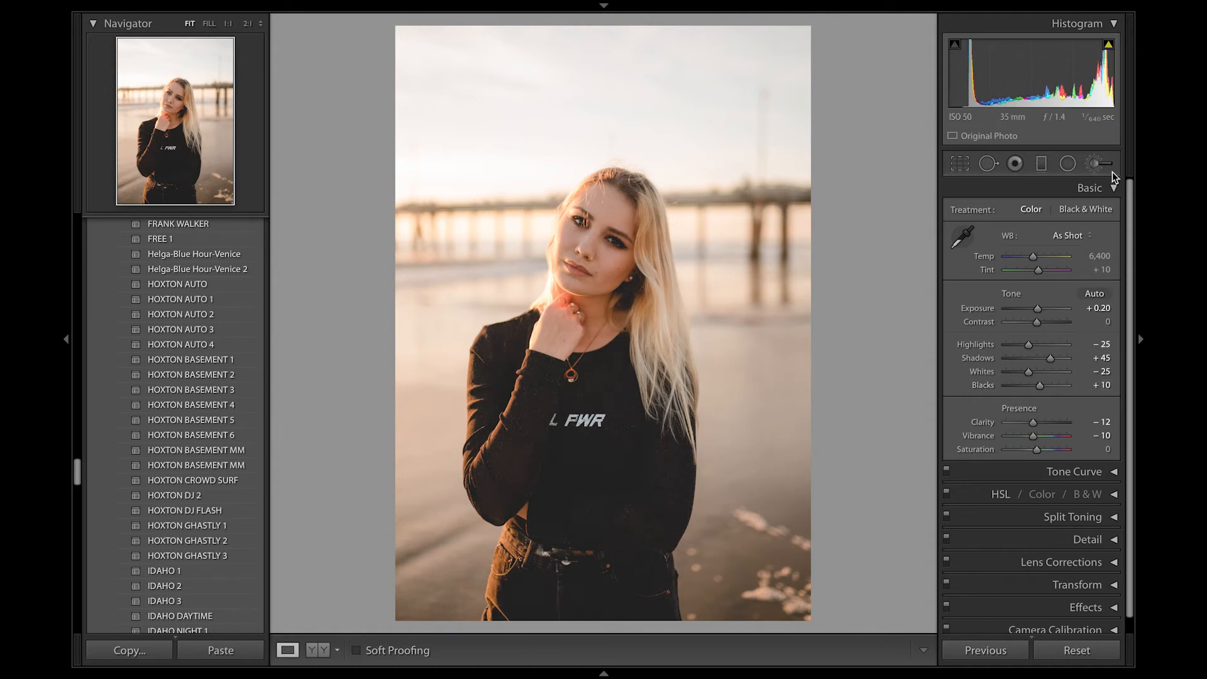
click(1096, 188)
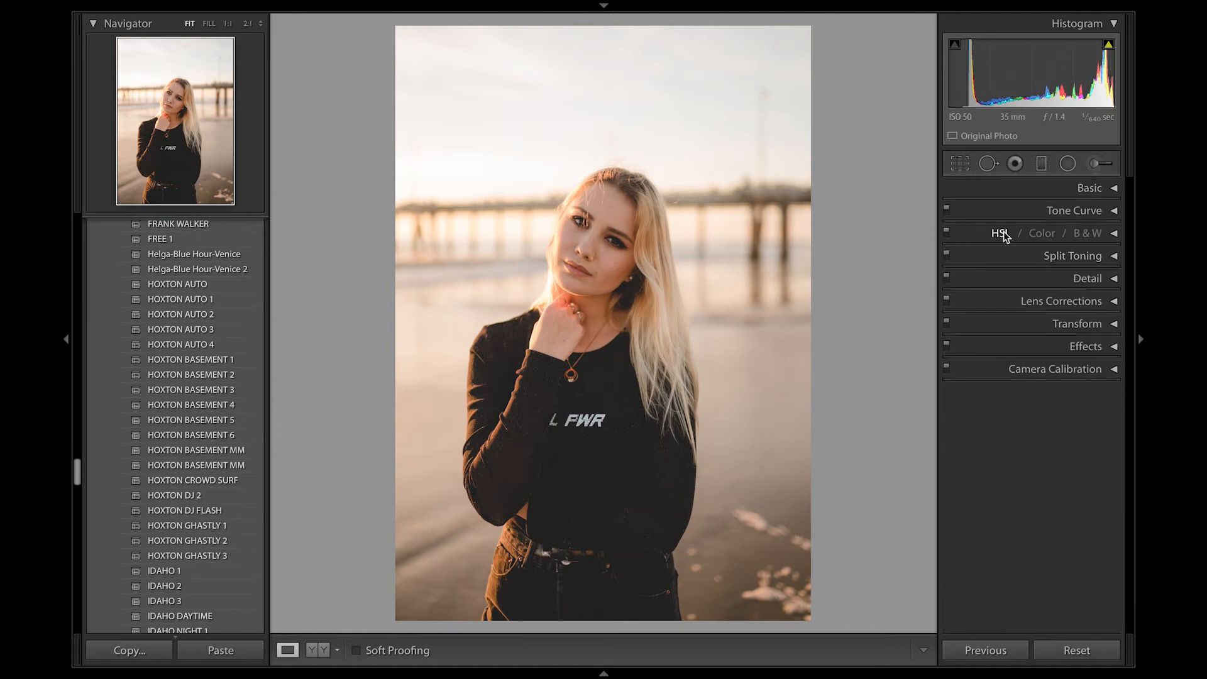
click(1000, 234)
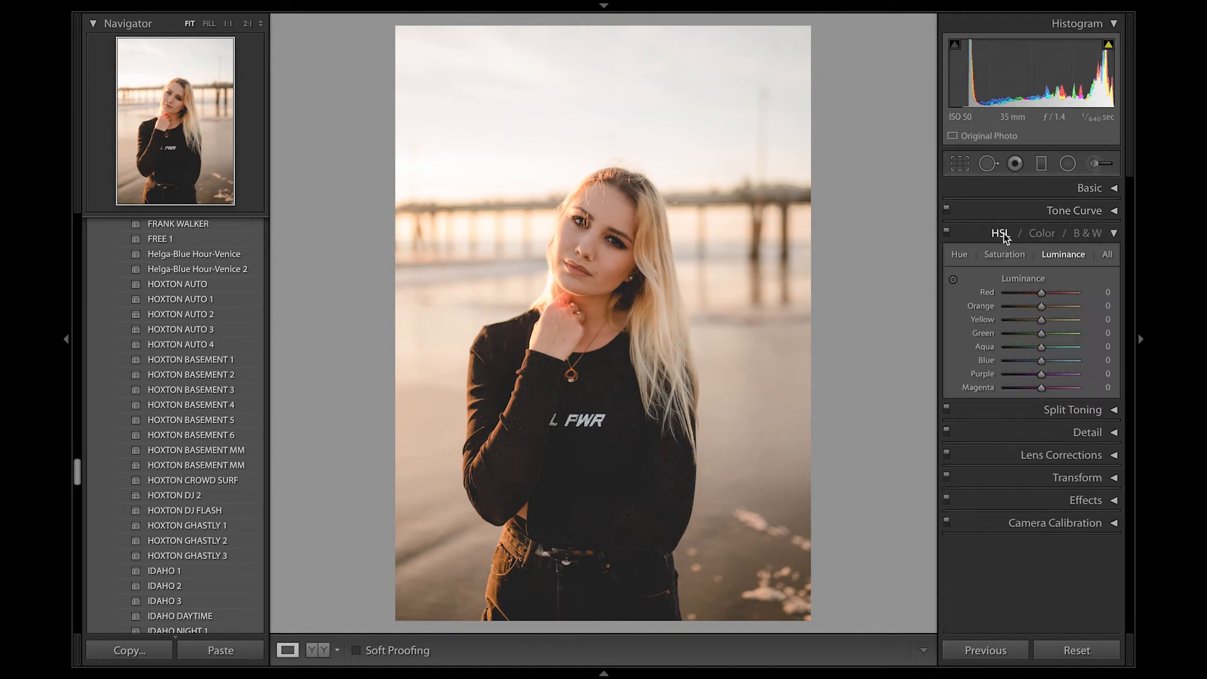
Step: Try shifting the Red and Orange hues, with Orange at +33, and reset both to 0
click(959, 254)
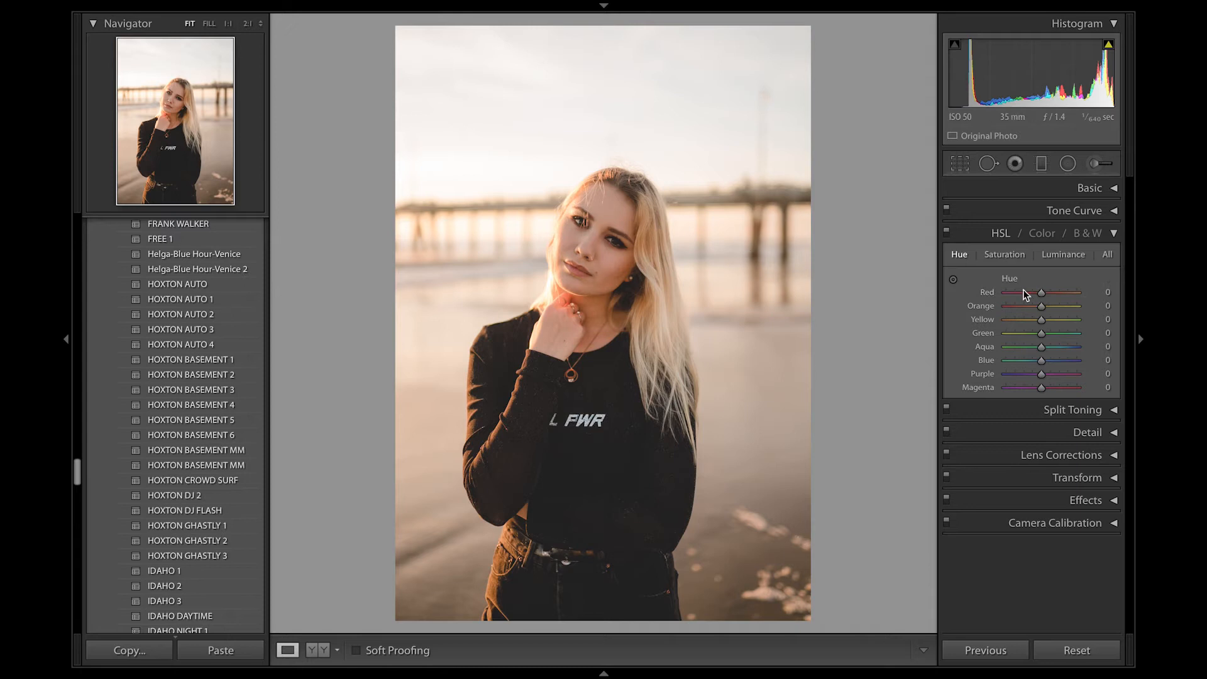
mouse_move(1040, 293)
mouse_down()
mouse_move(1019, 289)
mouse_move(1090, 286)
mouse_move(1050, 306)
mouse_up()
double_click(1068, 293)
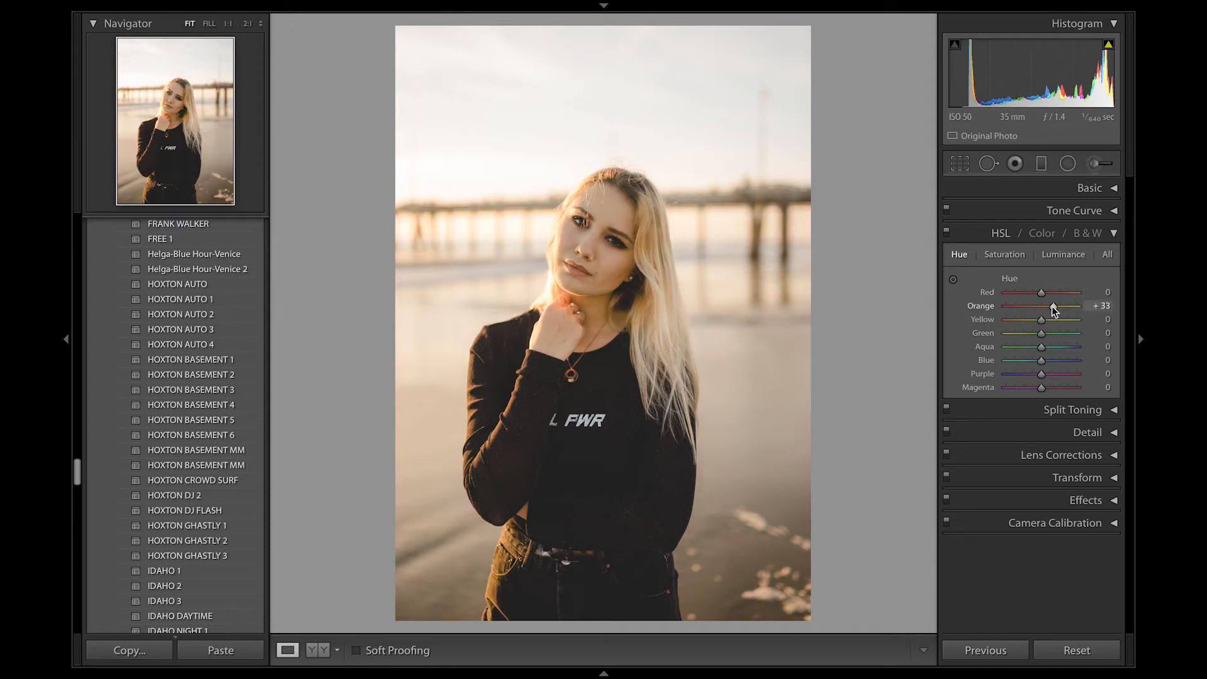
double_click(1051, 307)
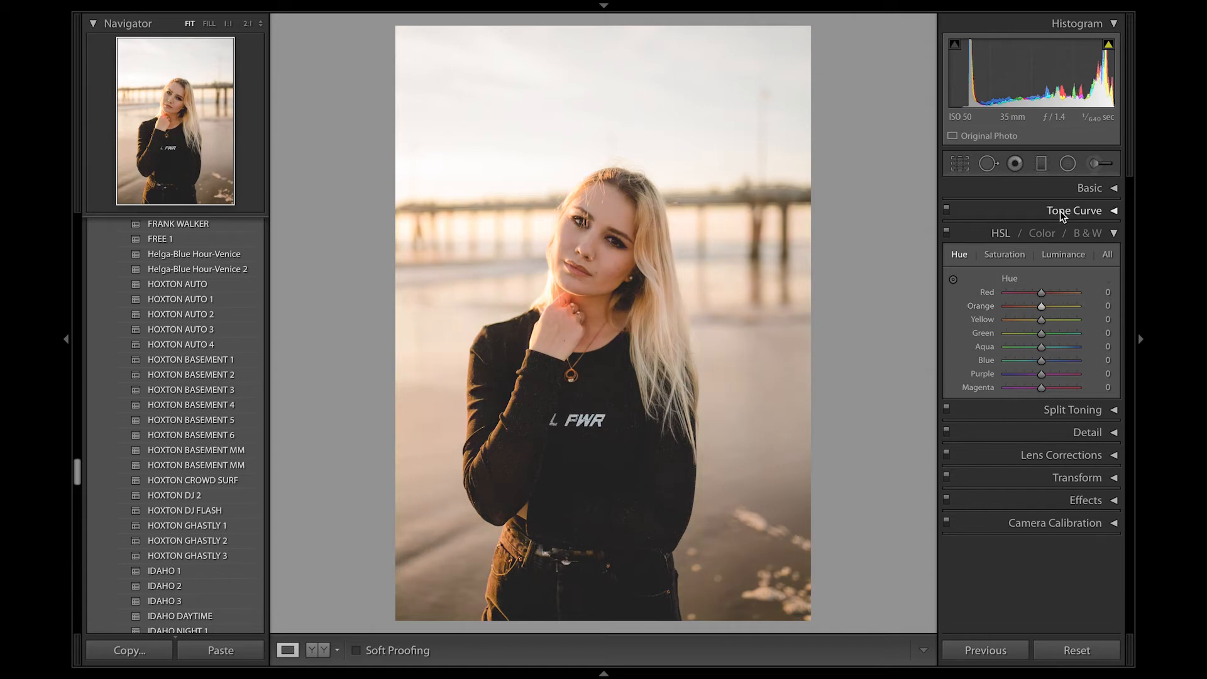
Step: Raise the Orange luminance to +20 in the HSL settings
click(1047, 257)
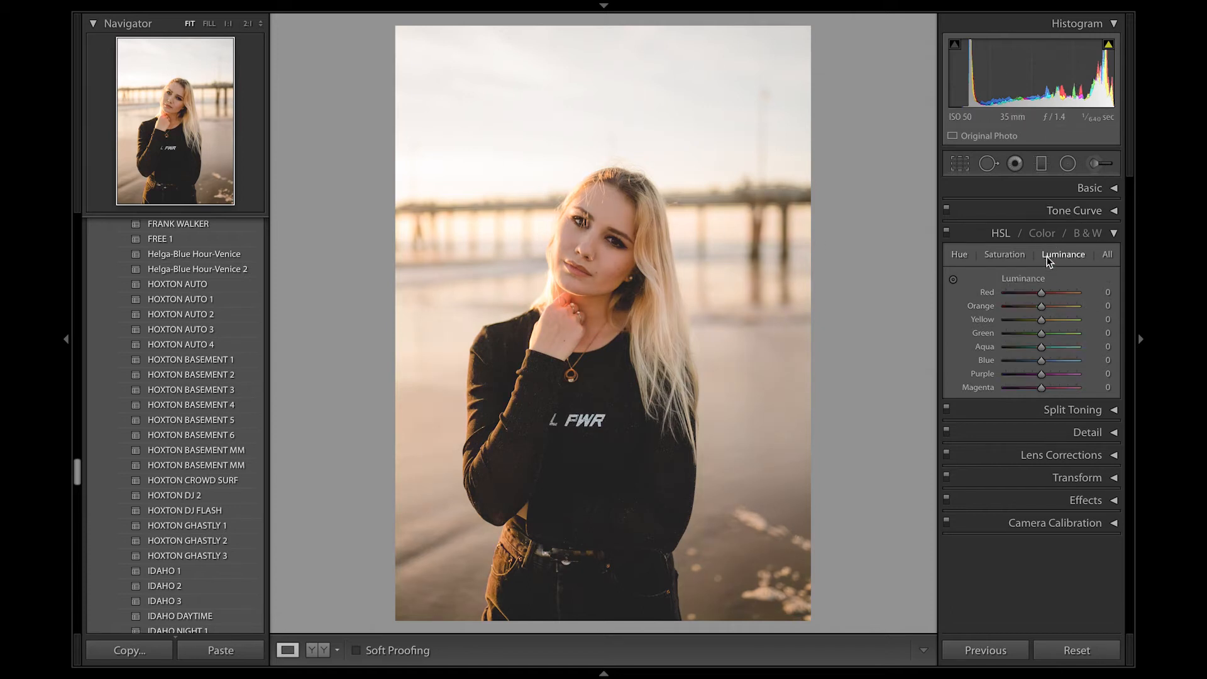
drag(1045, 307, 1054, 307)
double_click(1053, 307)
key(ctrl+z)
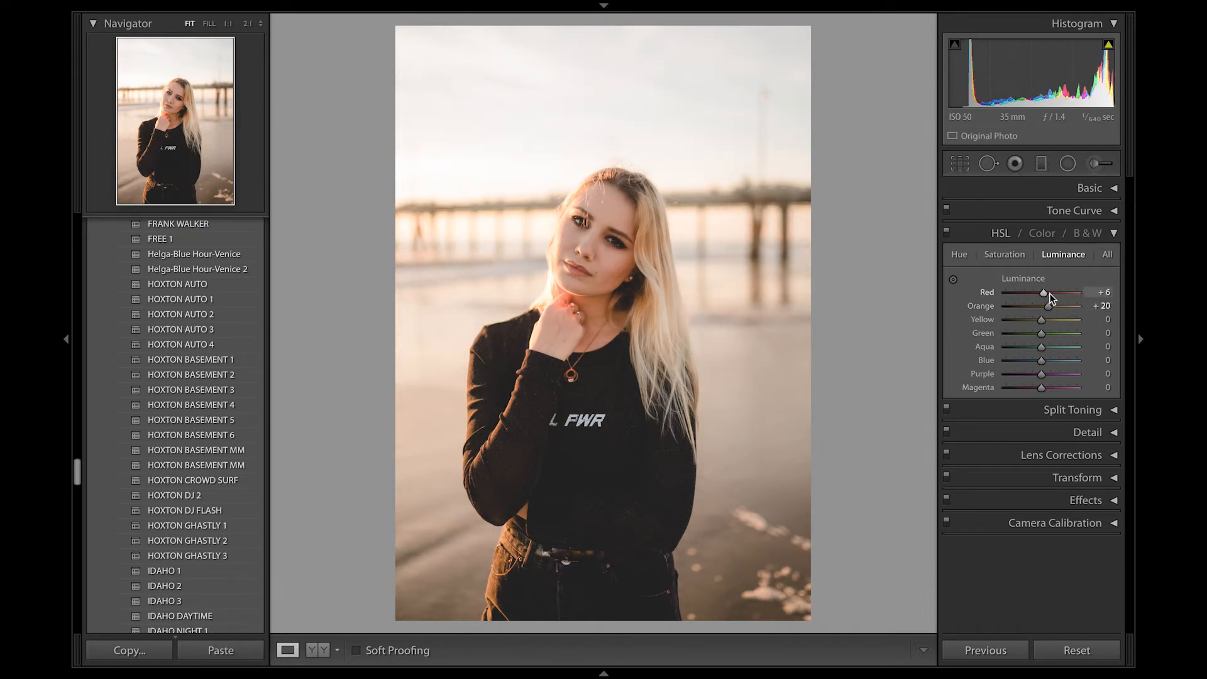
Step: Set the Red luminance to +55 and the Yellow luminance to +45, and compare the photo with its before view
click(1099, 292)
text(40)
key(Return)
drag(1055, 292, 1058, 321)
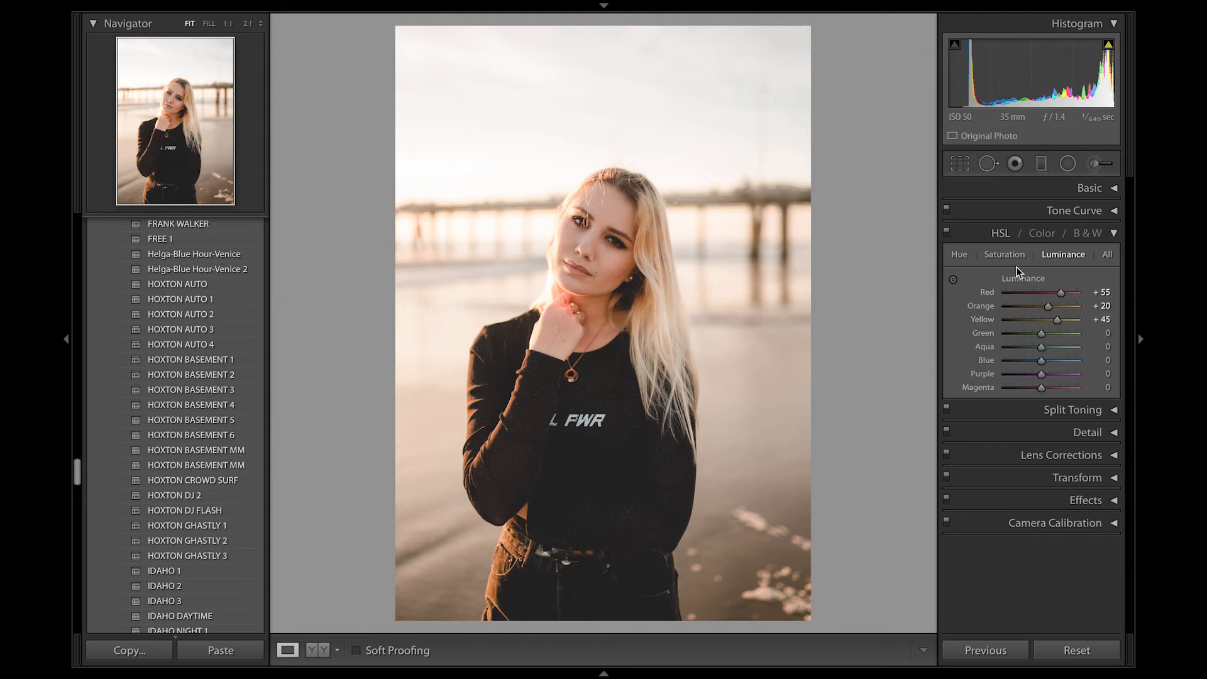
key(backslash)
key(backslash)
Step: Test the Yellow saturation at both extremes, and set it to -50
click(1005, 254)
click(1028, 318)
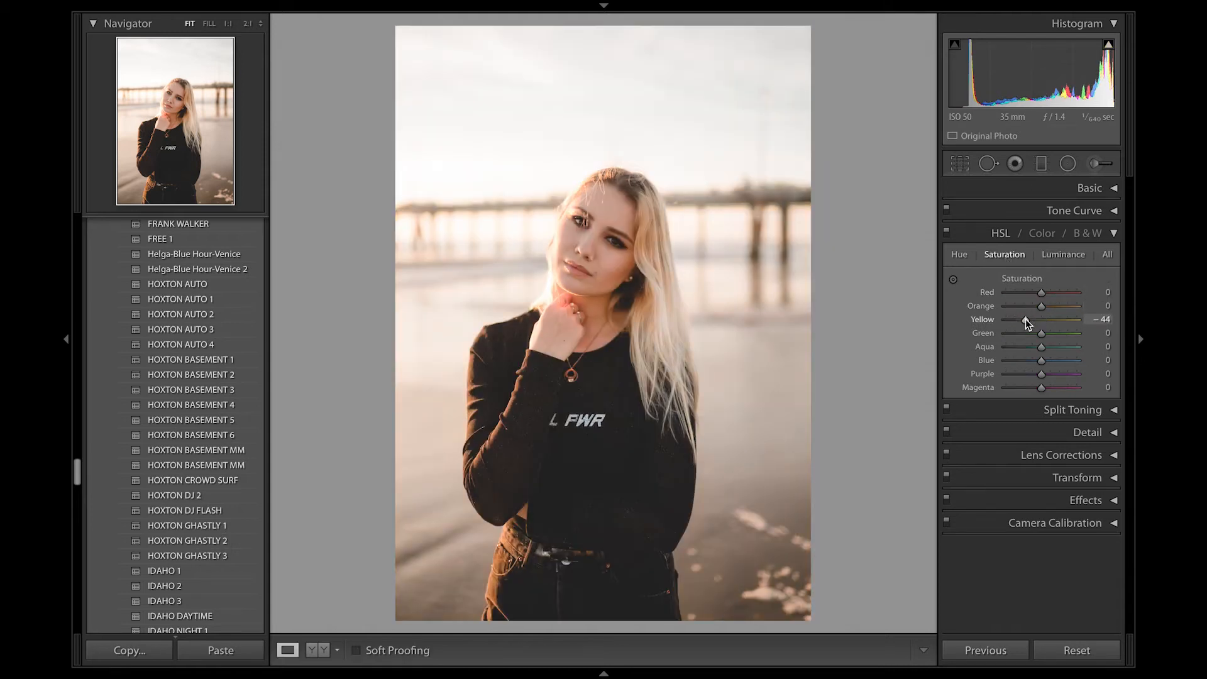
drag(1041, 326, 986, 323)
drag(1007, 323, 1084, 325)
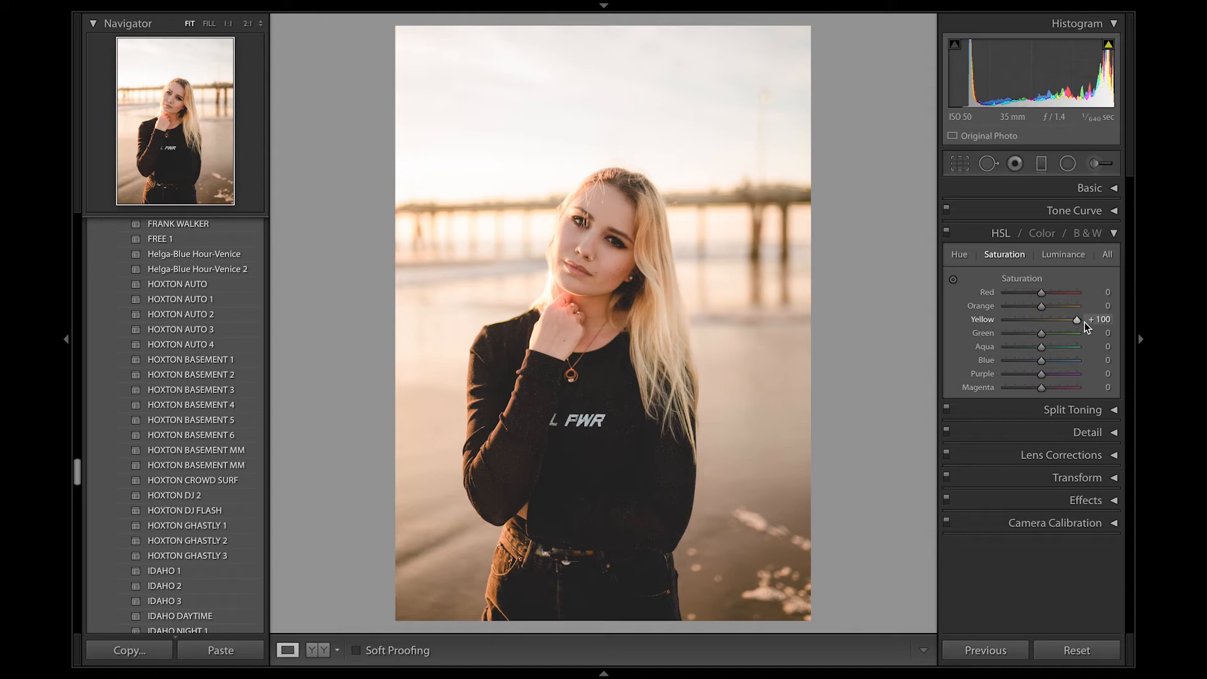
drag(1084, 322, 1028, 325)
click(1101, 319)
key(Down)
key(Down)
text(-50)
key(Return)
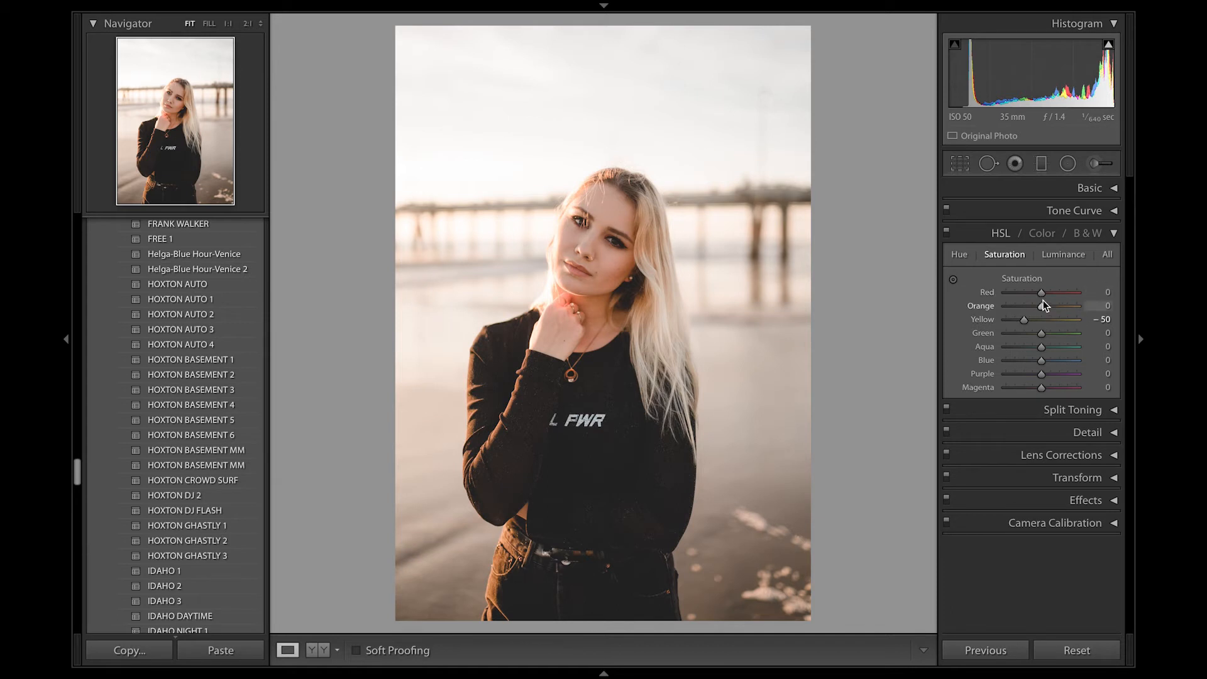
Step: Raise the Red saturation to +20 in the HSL settings
drag(1039, 295, 1050, 293)
key(Down)
key(Down)
key(Down)
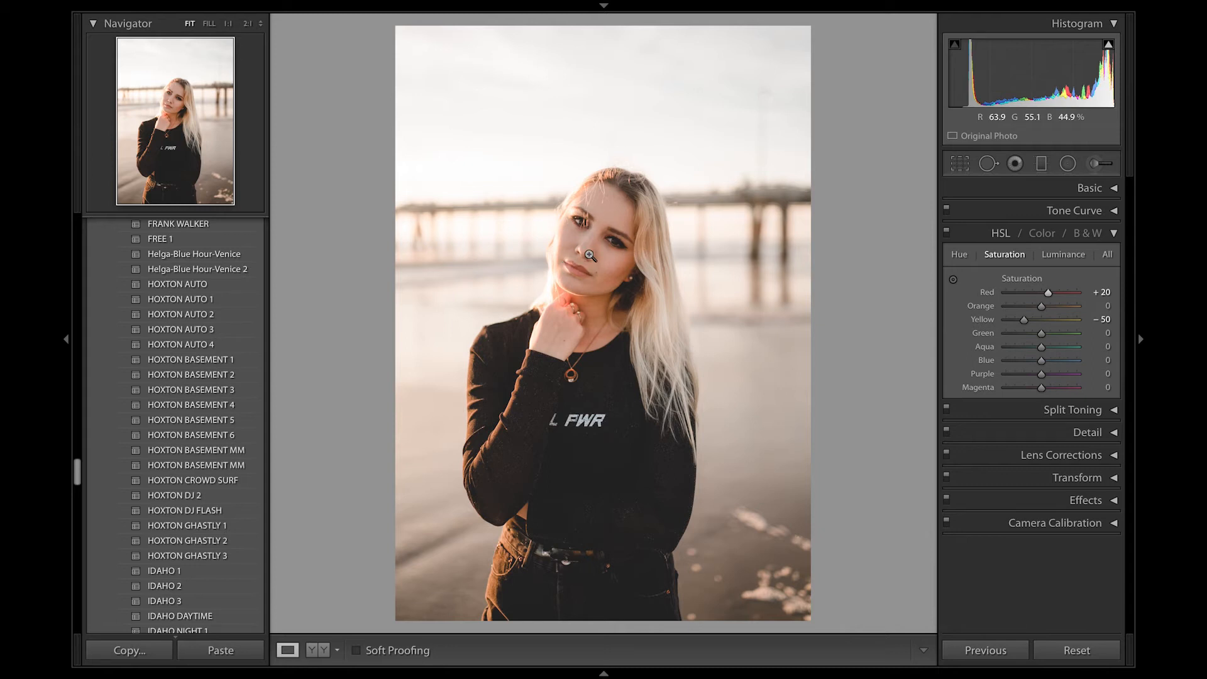
Step: Test lower Orange saturation values down to -46, and set it to -10
drag(1040, 305, 1032, 304)
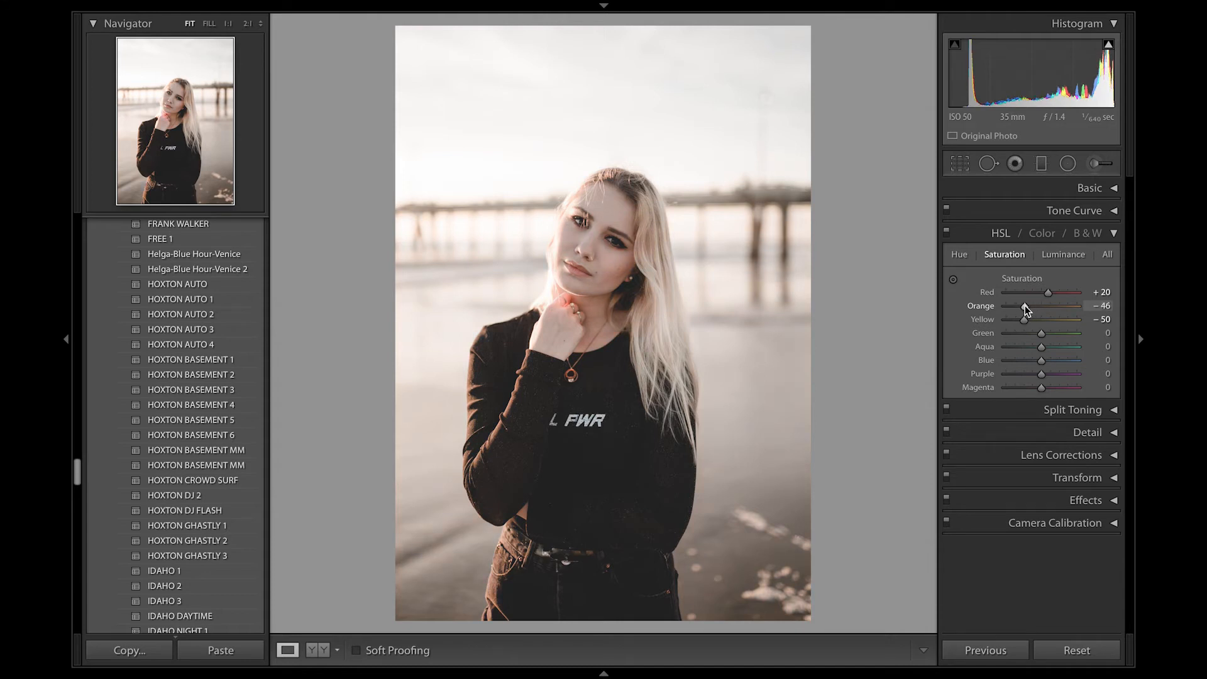
mouse_move(1032, 304)
mouse_down()
mouse_move(956, 305)
mouse_move(1052, 308)
mouse_move(1039, 308)
mouse_up()
click(1095, 318)
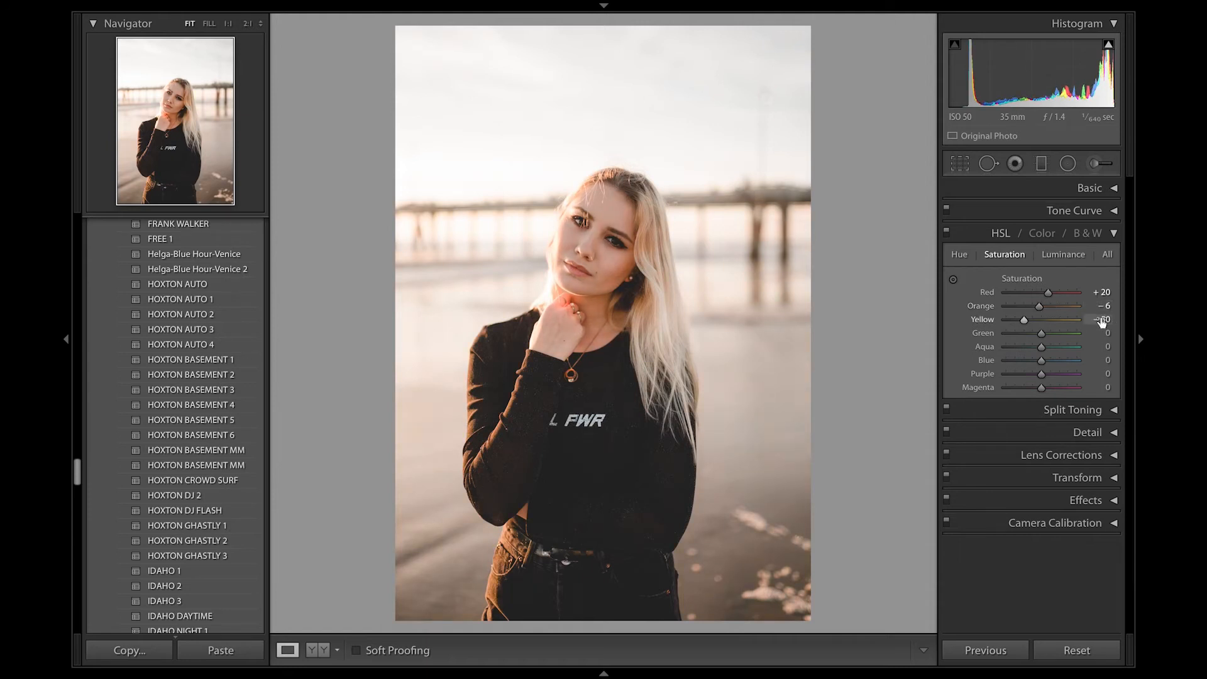
click(1095, 306)
text(-10)
key(Return)
Step: Raise the Orange luminance to +30 in the HSL settings
click(1062, 254)
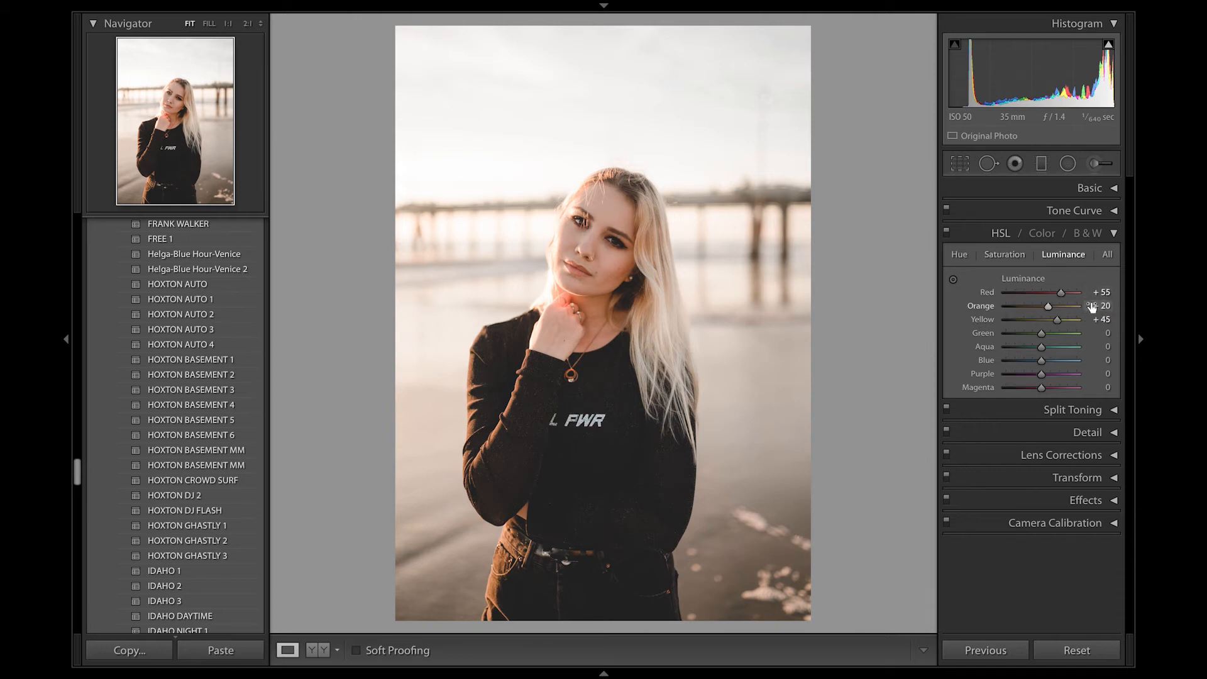
key(Up)
key(Down)
key(Up)
key(Up)
click(994, 254)
click(1066, 255)
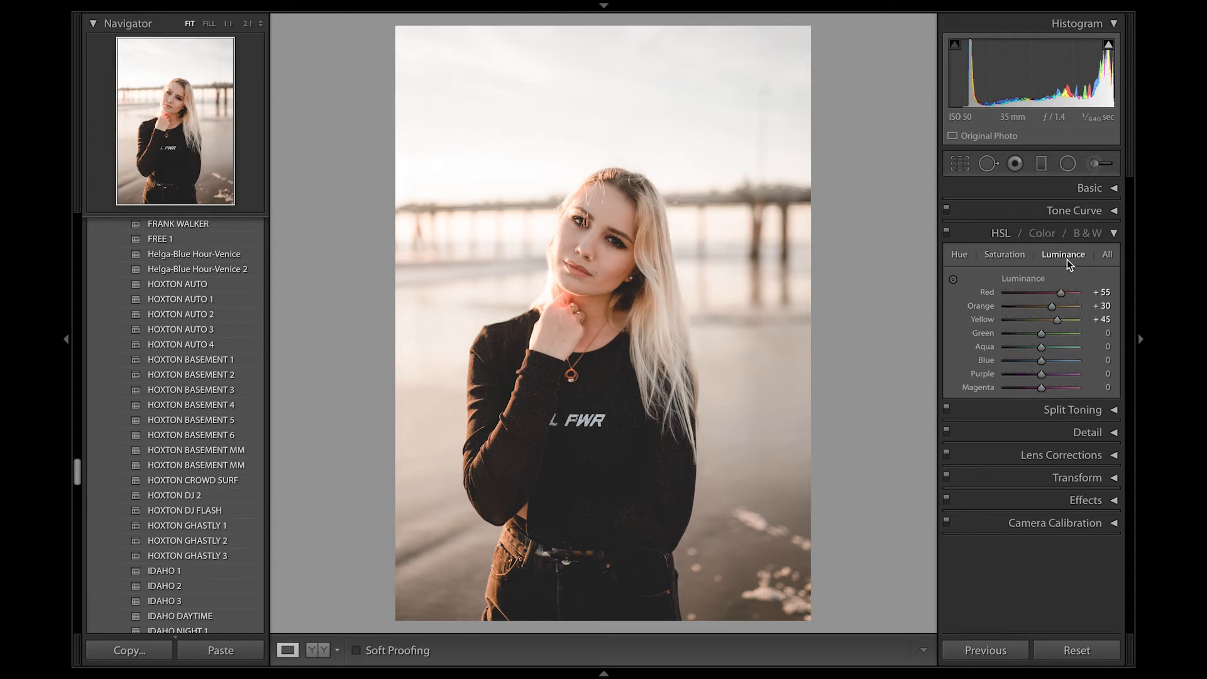
Step: Try switching the targeted adjustment tool on and off for the HSL luminance
click(950, 280)
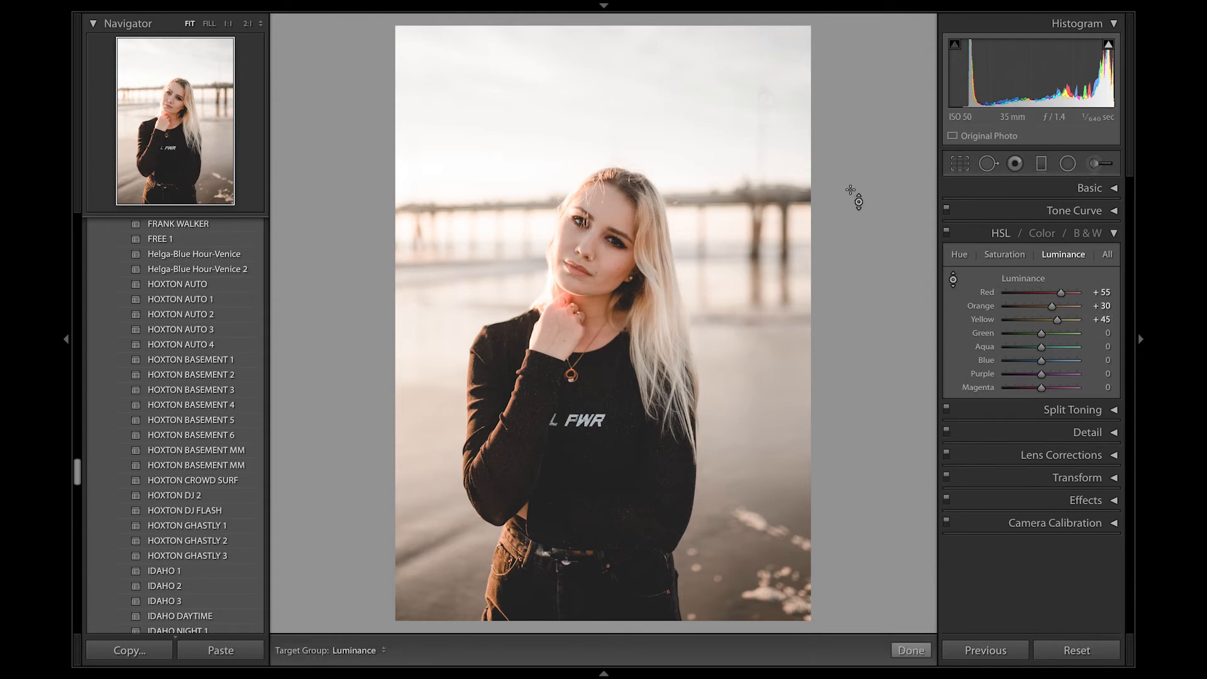
click(952, 280)
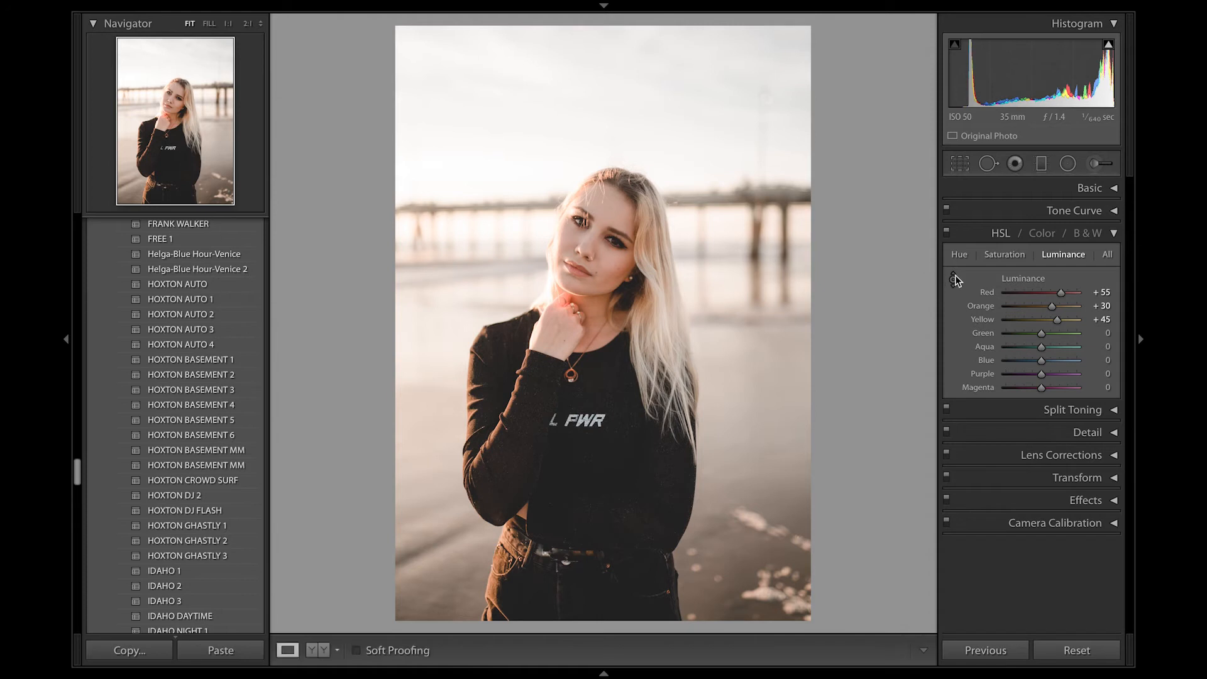
click(952, 280)
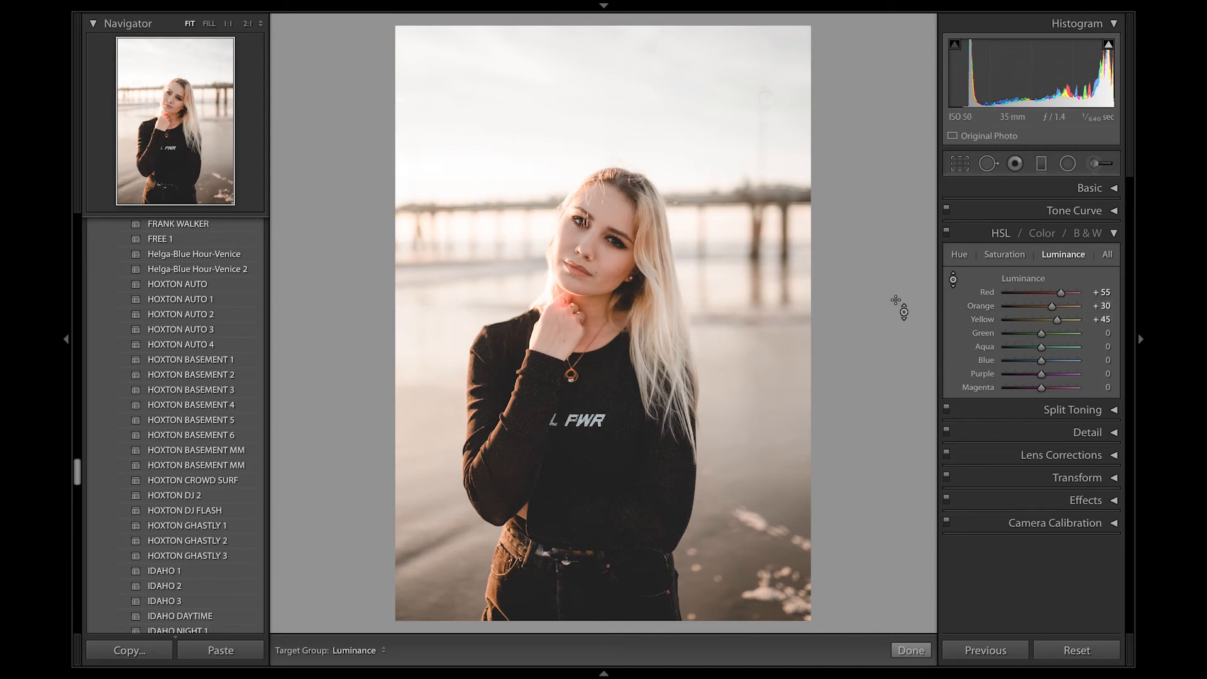
Step: Set the Red hue to -10 and the Orange hue to +5
click(961, 255)
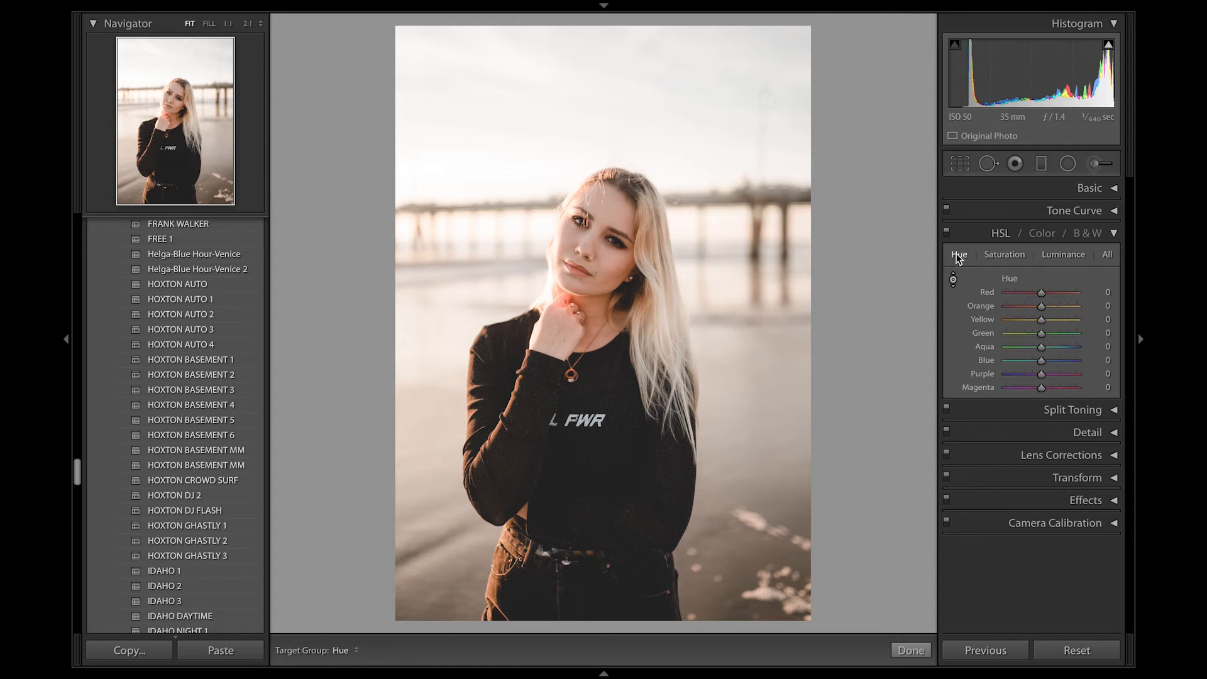
mouse_move(1042, 321)
mouse_down()
mouse_move(995, 322)
mouse_move(1052, 322)
mouse_move(1024, 319)
mouse_move(1037, 319)
mouse_up()
click(1044, 305)
double_click(1044, 304)
key(Down)
key(Down)
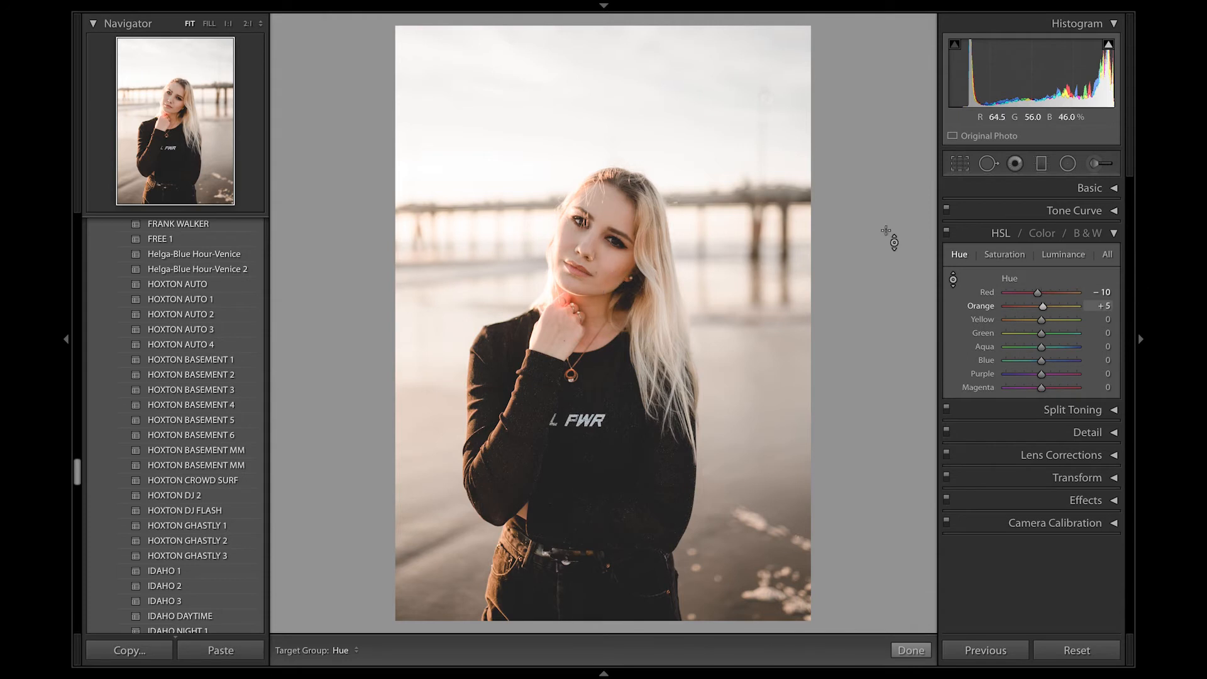
Step: Raise the Orange luminance to +35 and close the HSL settings
click(1056, 256)
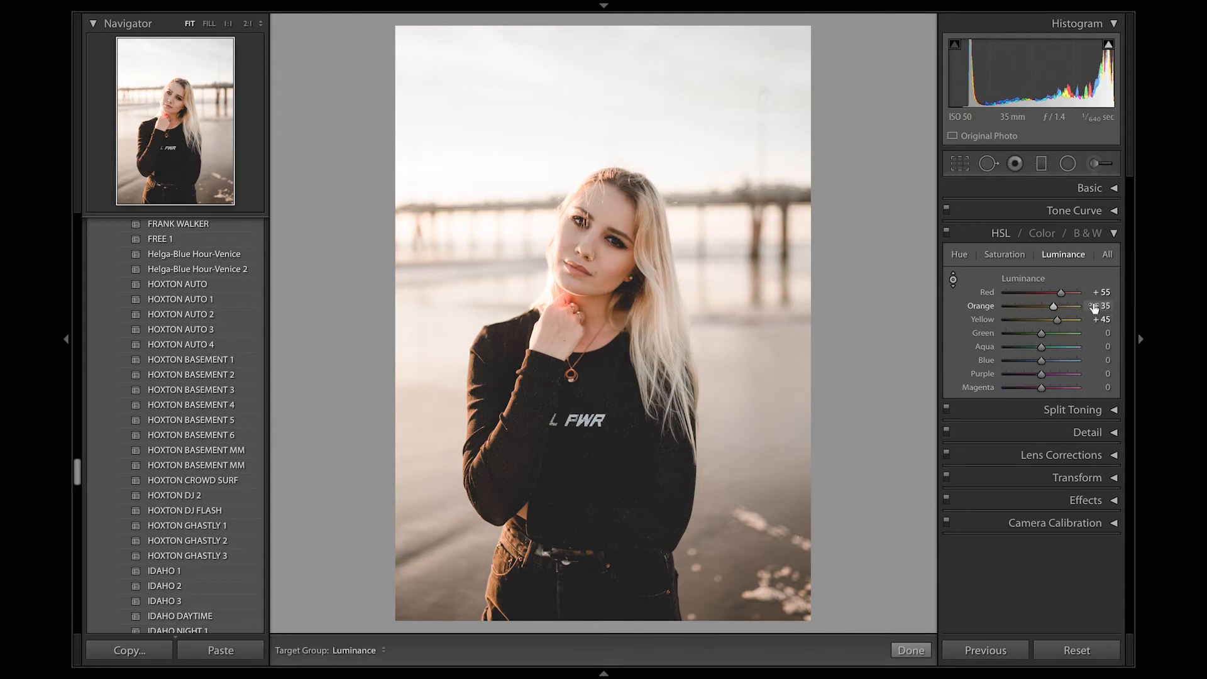
key(Up)
click(1007, 235)
Step: Add highlight, midtone and shadow points to the Red channel tone curve and lower the curve slightly
click(1070, 257)
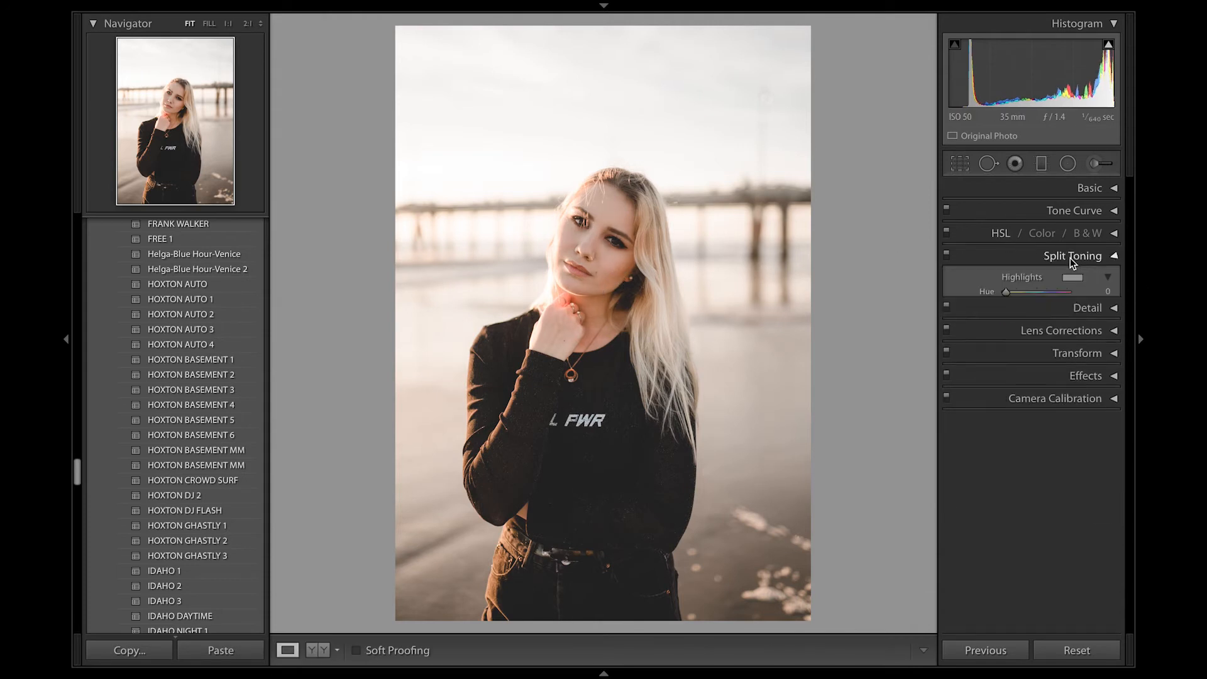
click(1066, 210)
click(1056, 372)
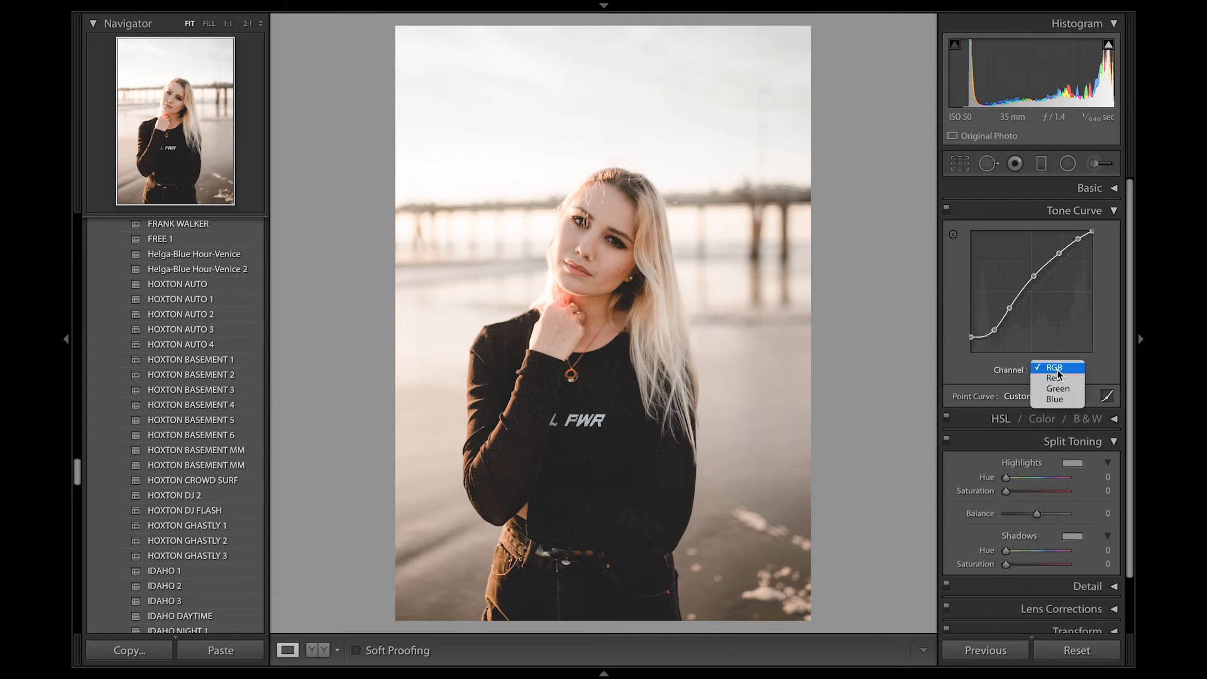
click(1051, 379)
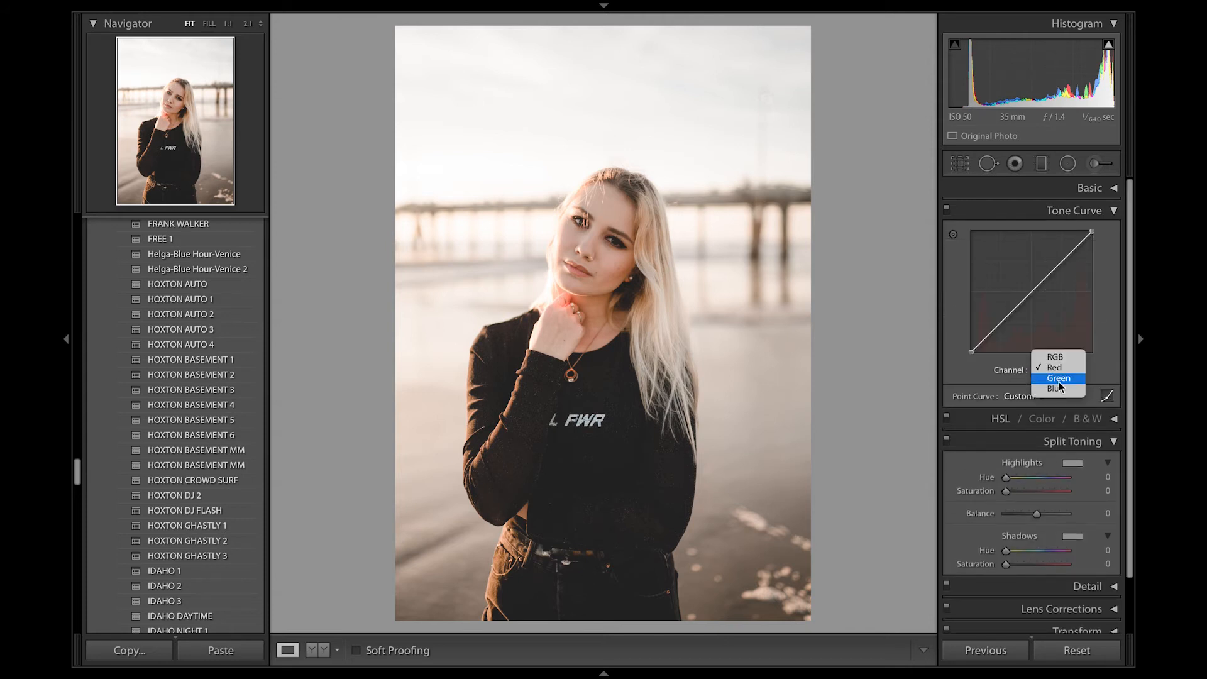
click(1058, 381)
click(1059, 371)
click(1057, 346)
click(1062, 262)
click(1033, 293)
click(1003, 322)
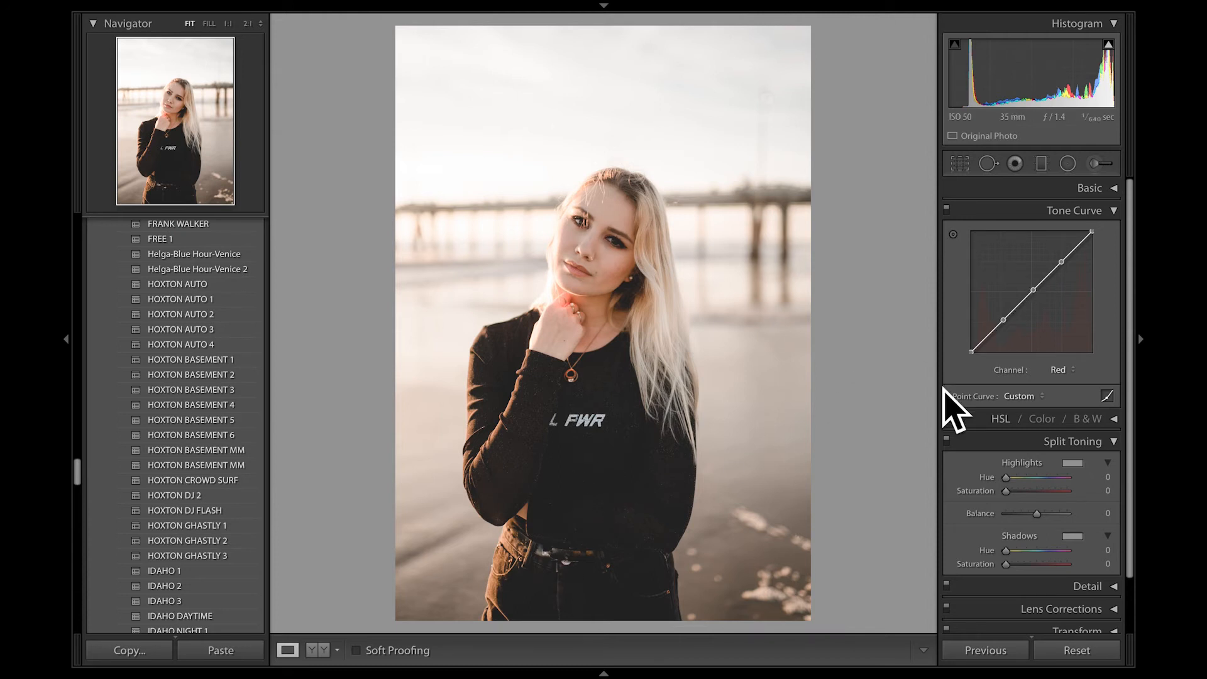
drag(1002, 320, 1062, 262)
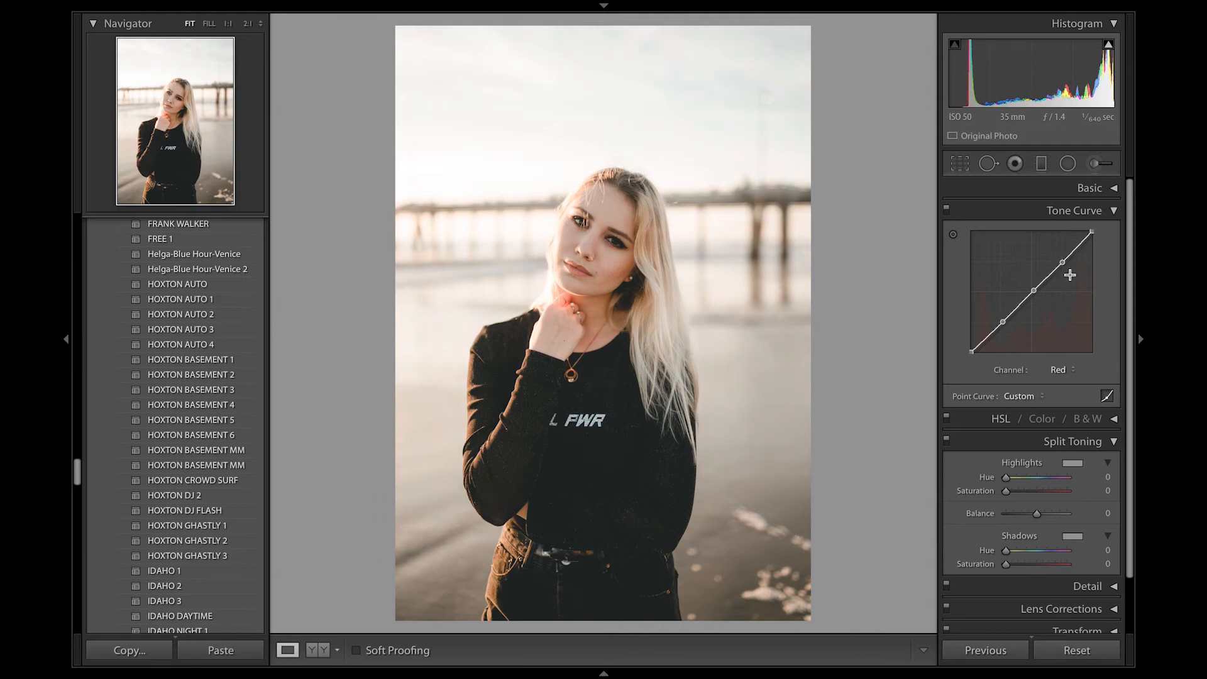
Step: Add three points to the Blue channel tone curve, lift the highlights and lower the shadows slightly, and close the Tone Curve settings
click(1069, 370)
click(1055, 389)
click(1060, 262)
click(1032, 290)
click(999, 323)
drag(1032, 291, 1062, 259)
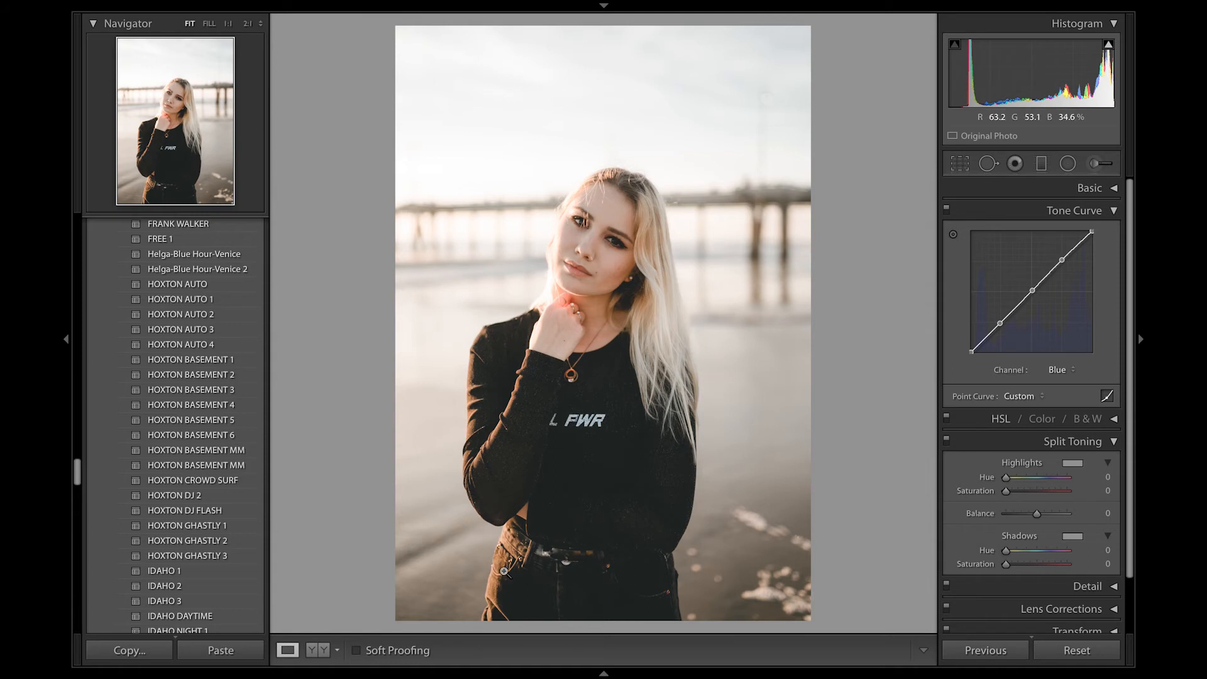
drag(1005, 328, 1005, 328)
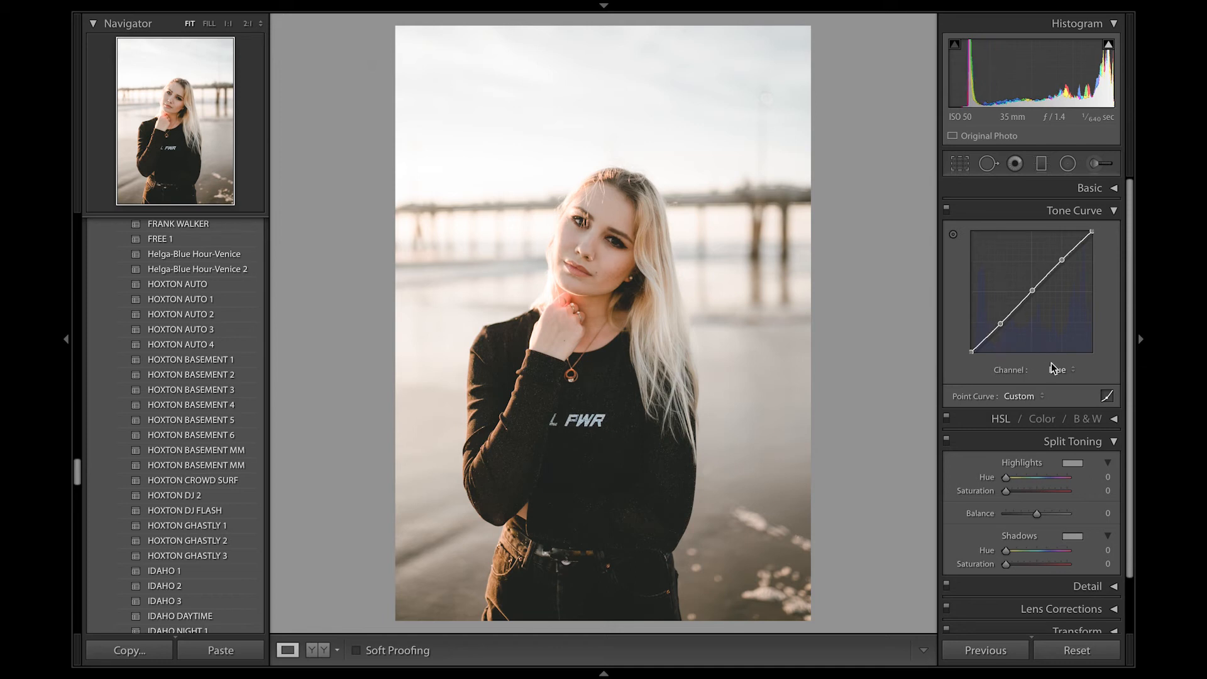
click(1051, 363)
click(1056, 332)
click(1042, 216)
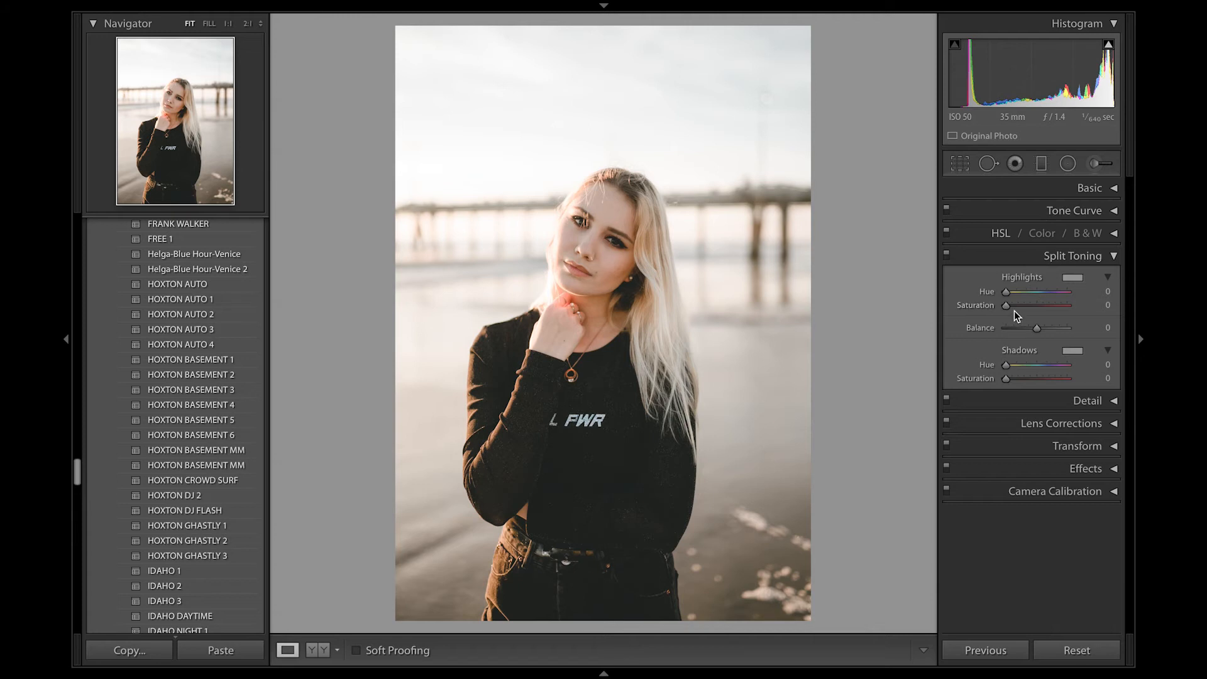
Step: Set the split toning Shadows to hue 210 and saturation 5, previewing the hue at full saturation
drag(1005, 380, 1115, 379)
drag(1009, 367, 1045, 365)
click(1087, 366)
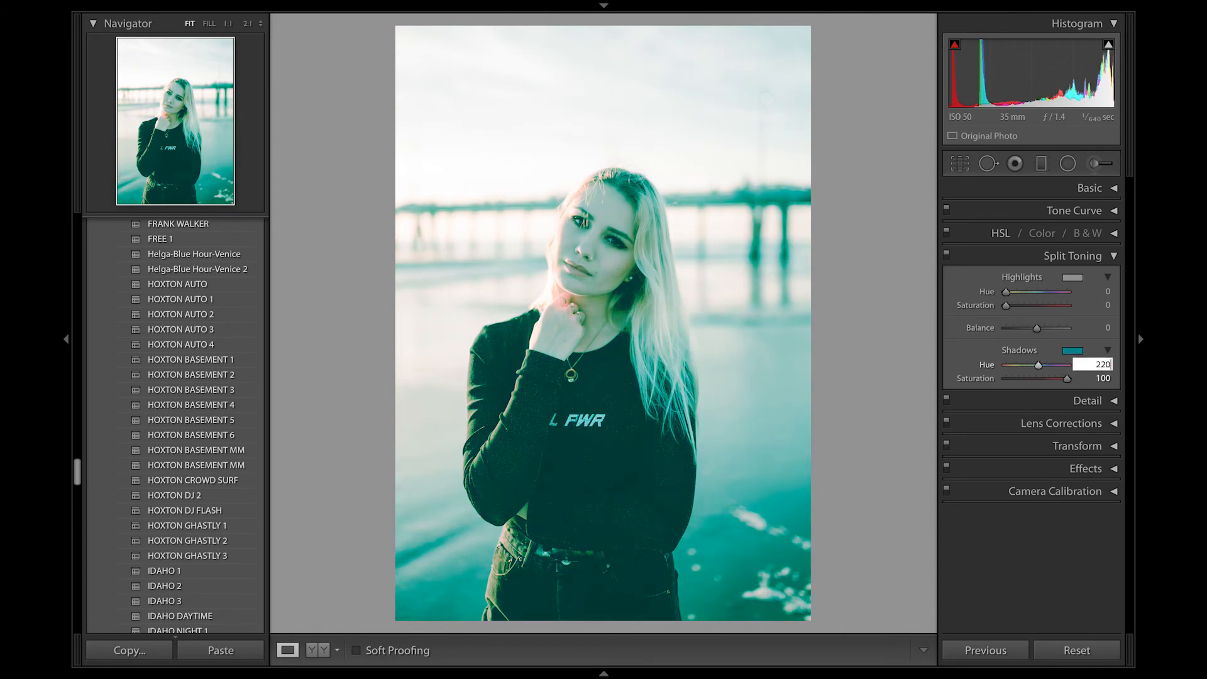
key(Return)
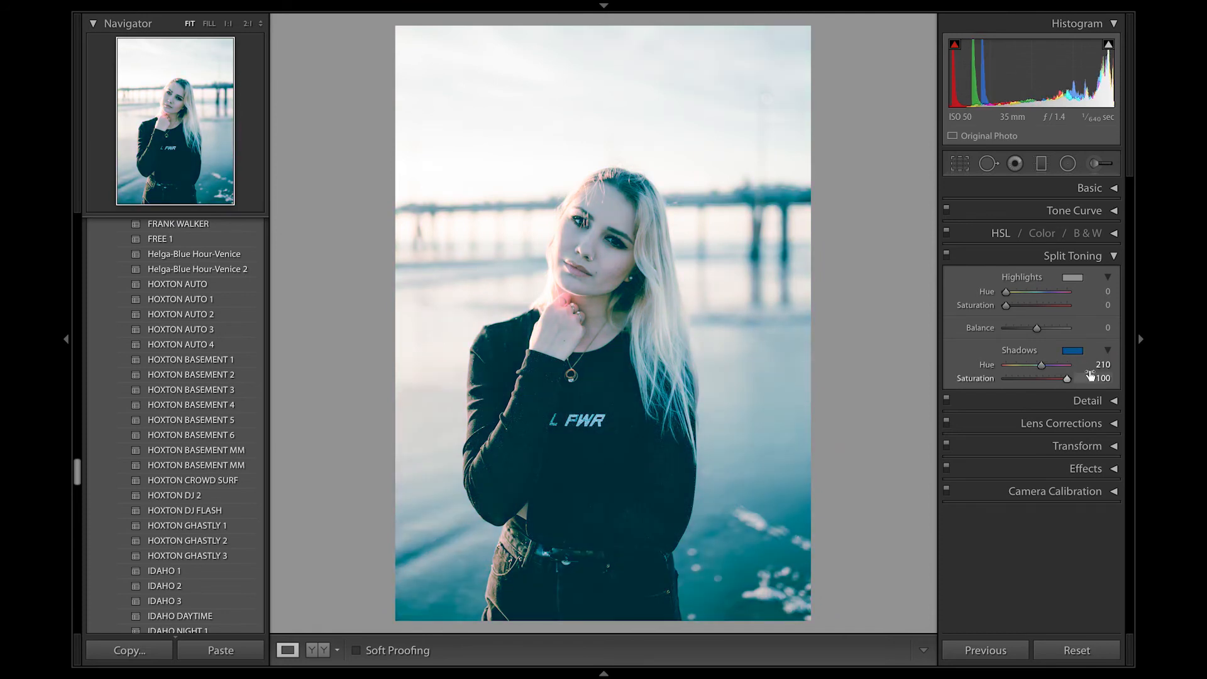
click(1090, 376)
key(Return)
key(minus)
key(minus)
key(equal)
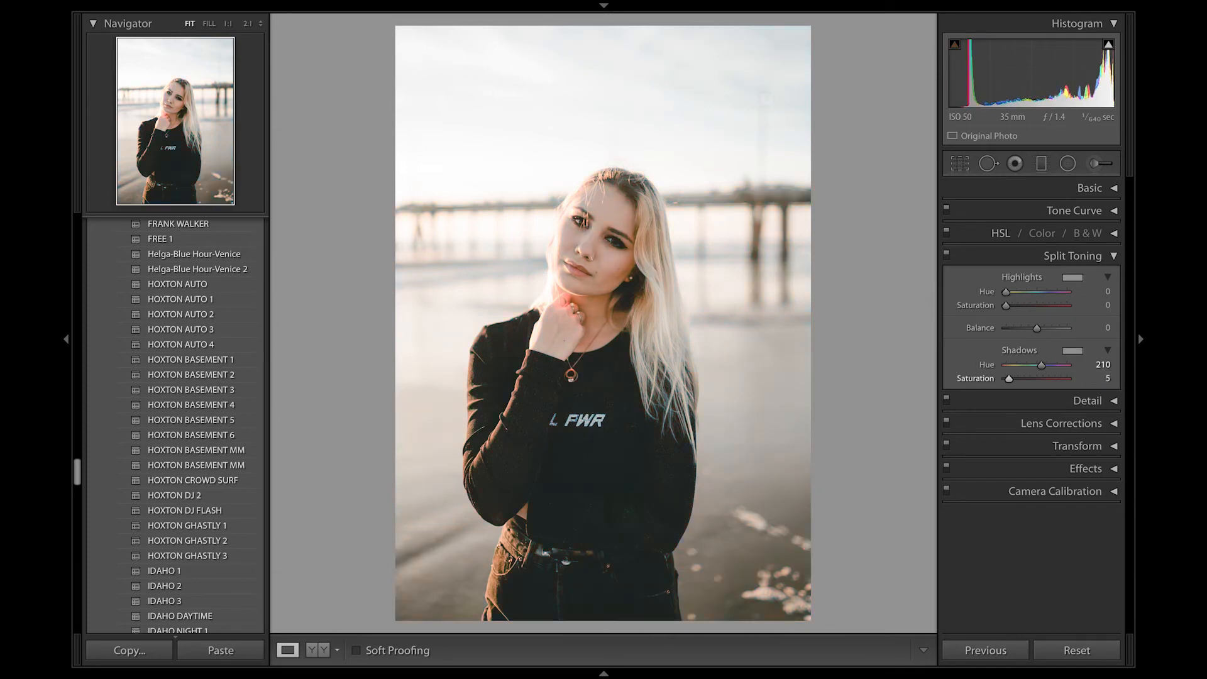
Step: Set the split toning Highlights hue to 52, previewing the colour at saturation 100
click(1096, 294)
text(50)
key(Return)
drag(1006, 307, 1066, 307)
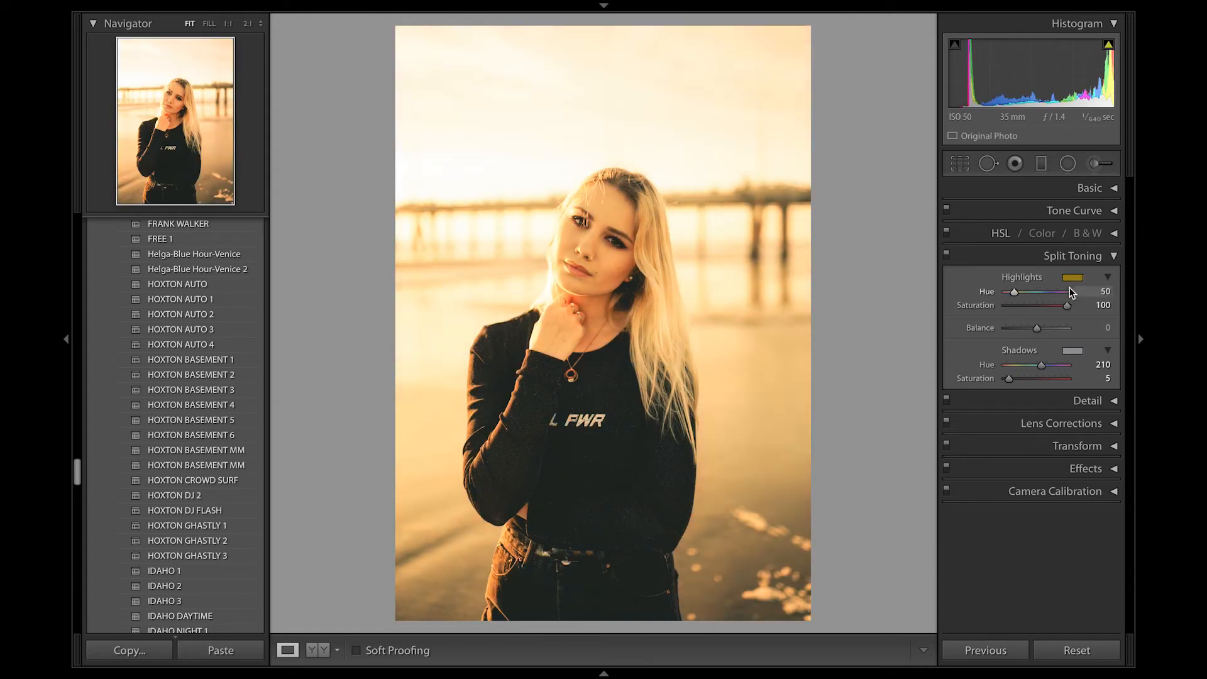
click(1084, 291)
text(52)
key(Return)
Step: Lower the split toning Highlights saturation to 5, fine-tune it in small increments, and close the Split Toning settings
click(1088, 307)
click(1089, 305)
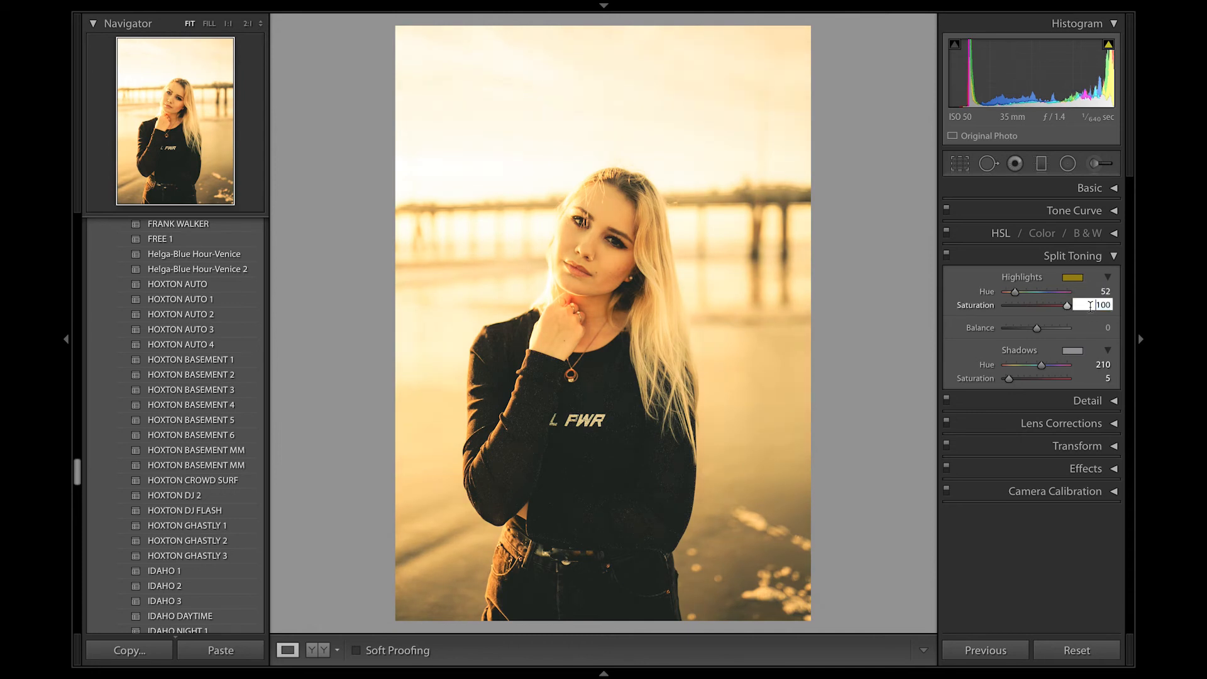
double_click(1090, 306)
text(0)
key(Return)
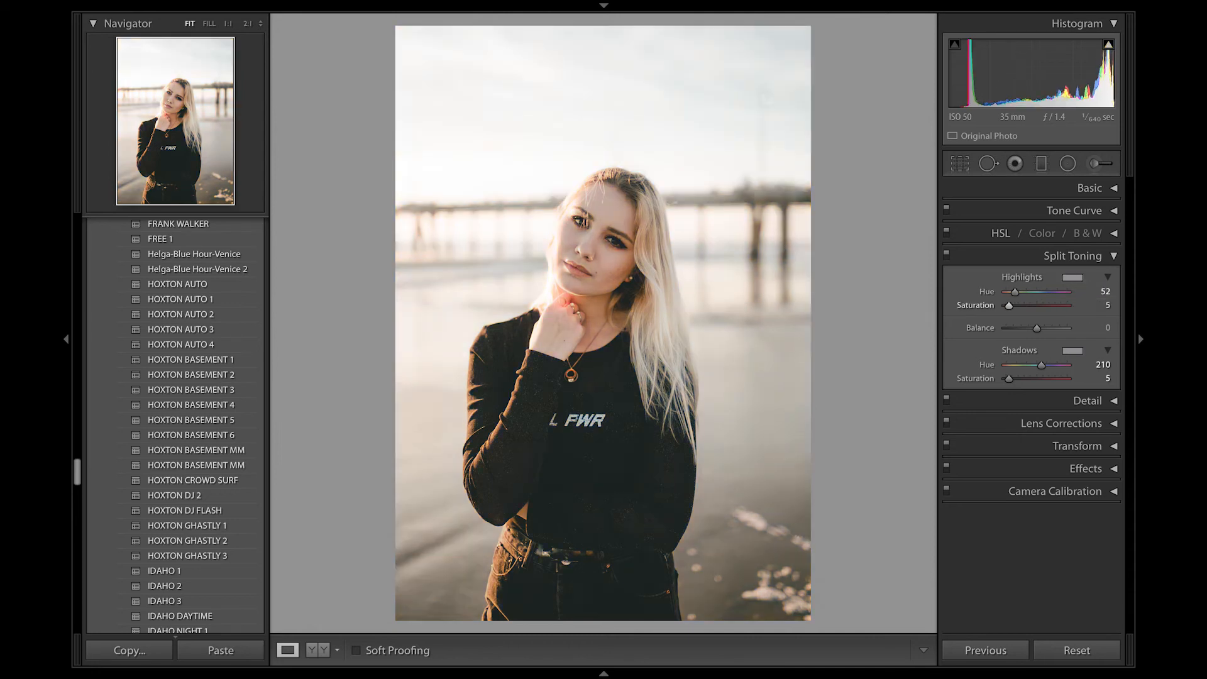
key(Up)
key(Up)
key(Down)
key(Down)
key(Up)
click(1095, 304)
click(1070, 256)
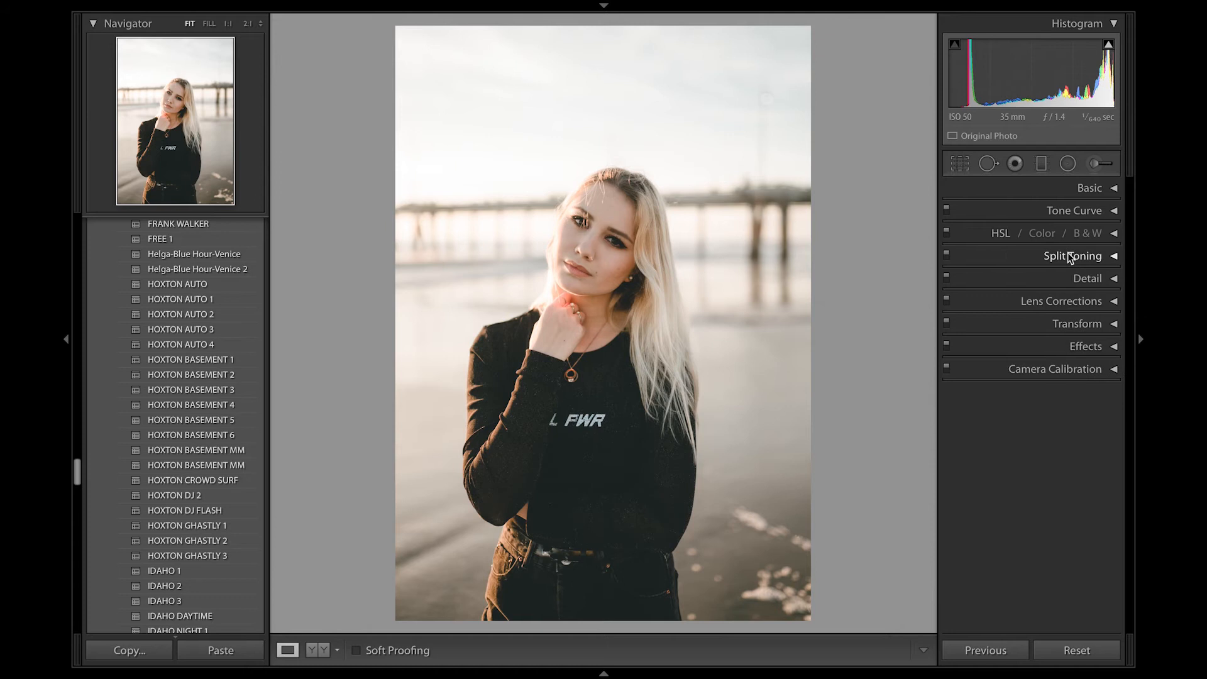
Step: View the face at 1:1 and test the sharpening Amount at 0 and 133
click(1077, 271)
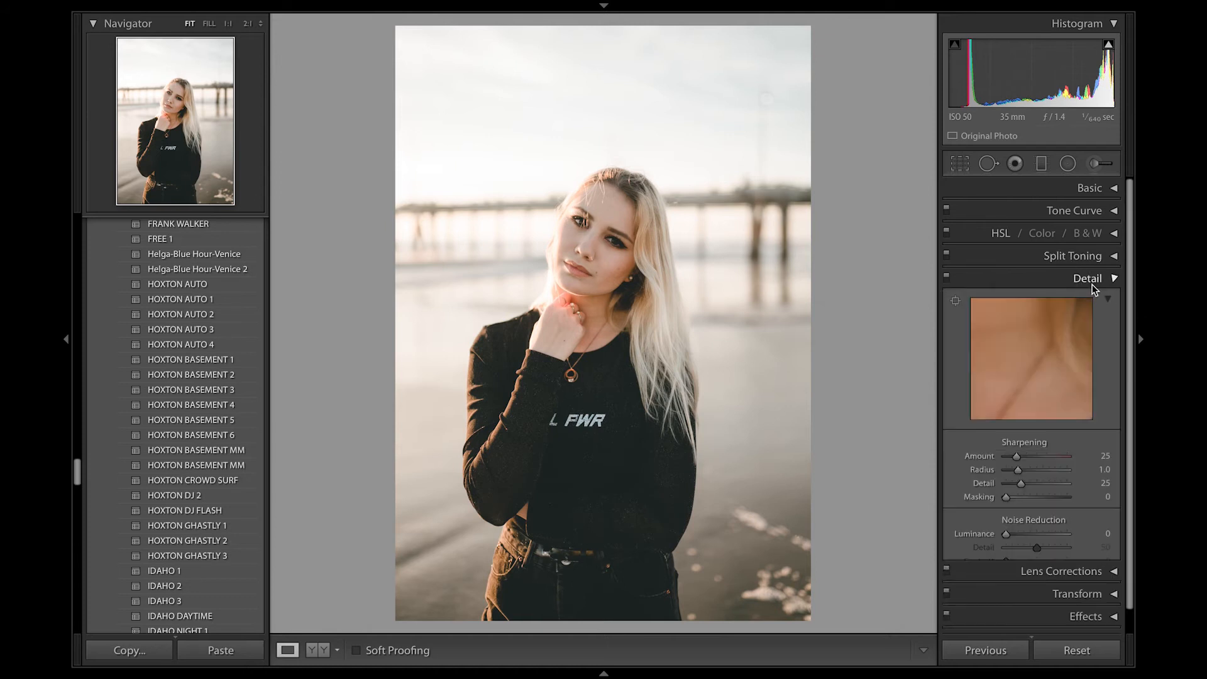
click(1097, 458)
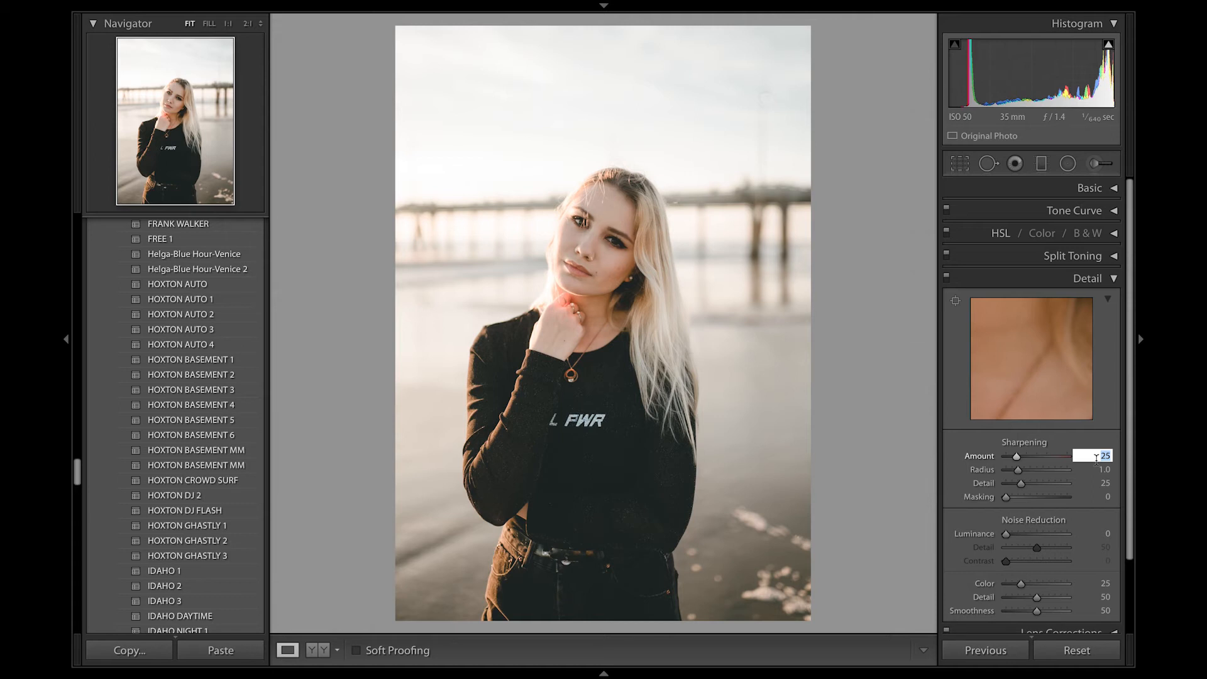
click(610, 224)
click(580, 235)
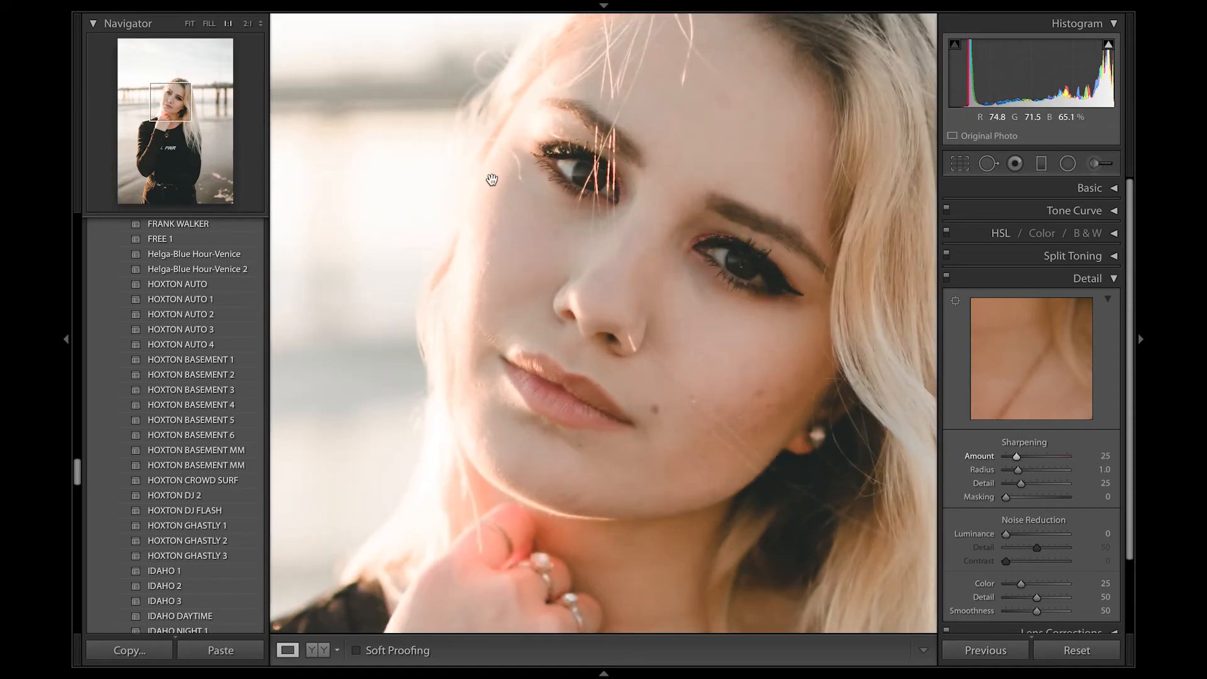
click(1043, 456)
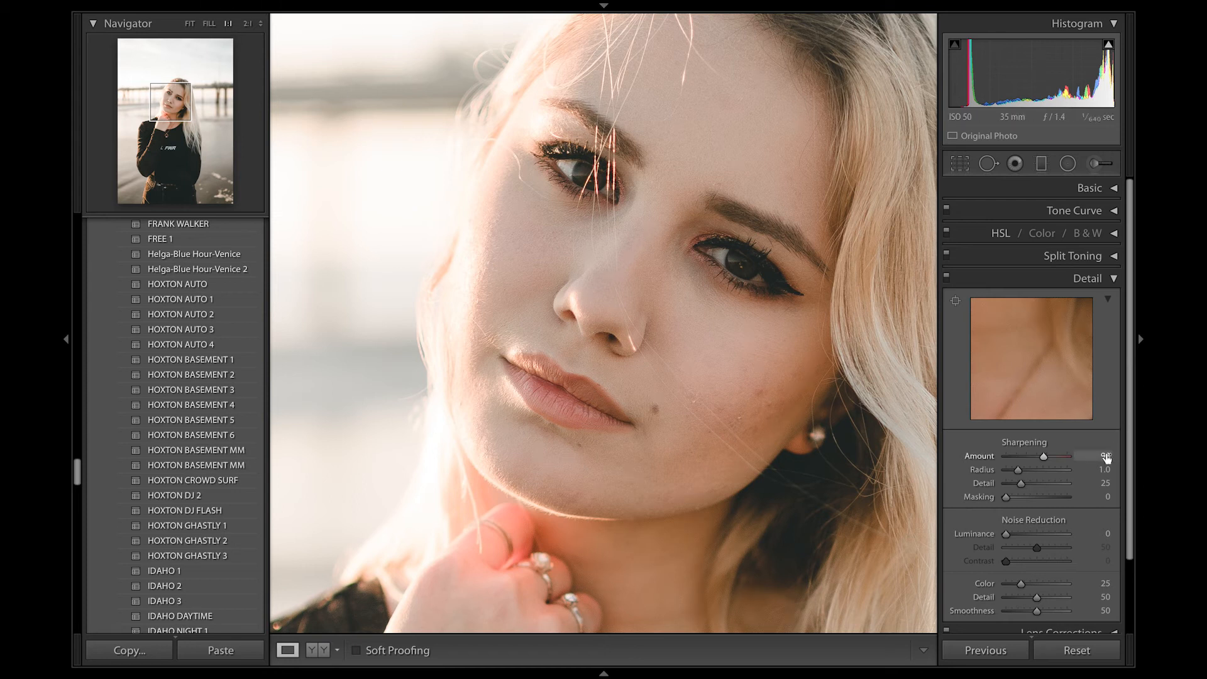
drag(1058, 461, 956, 462)
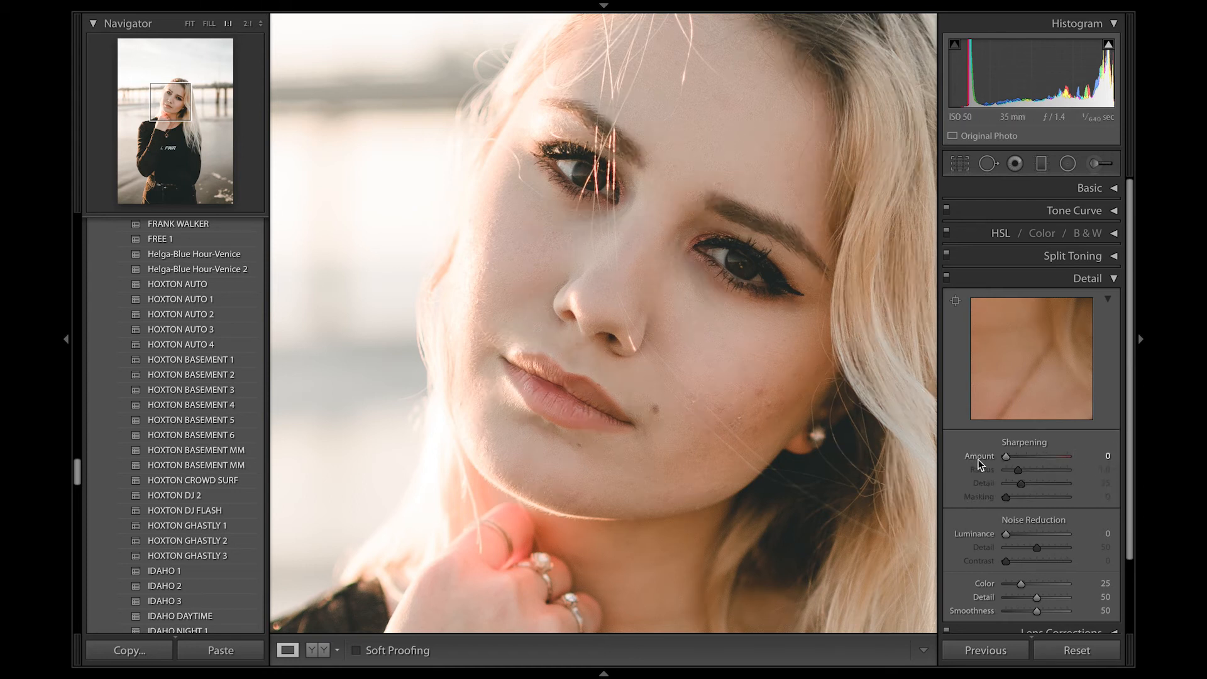
click(1059, 457)
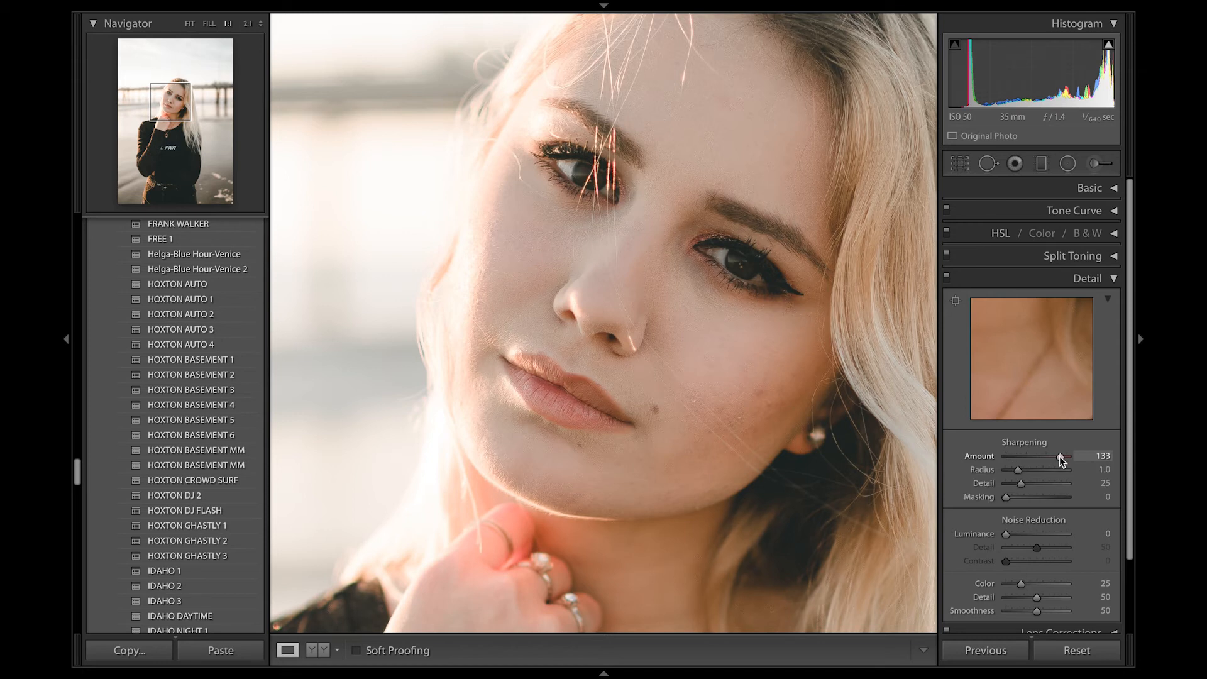
Step: Set the sharpening to Amount 85, Radius 1.2, Detail 35 and Masking 10, and close the Detail settings
click(1098, 455)
text(75)
key(Return)
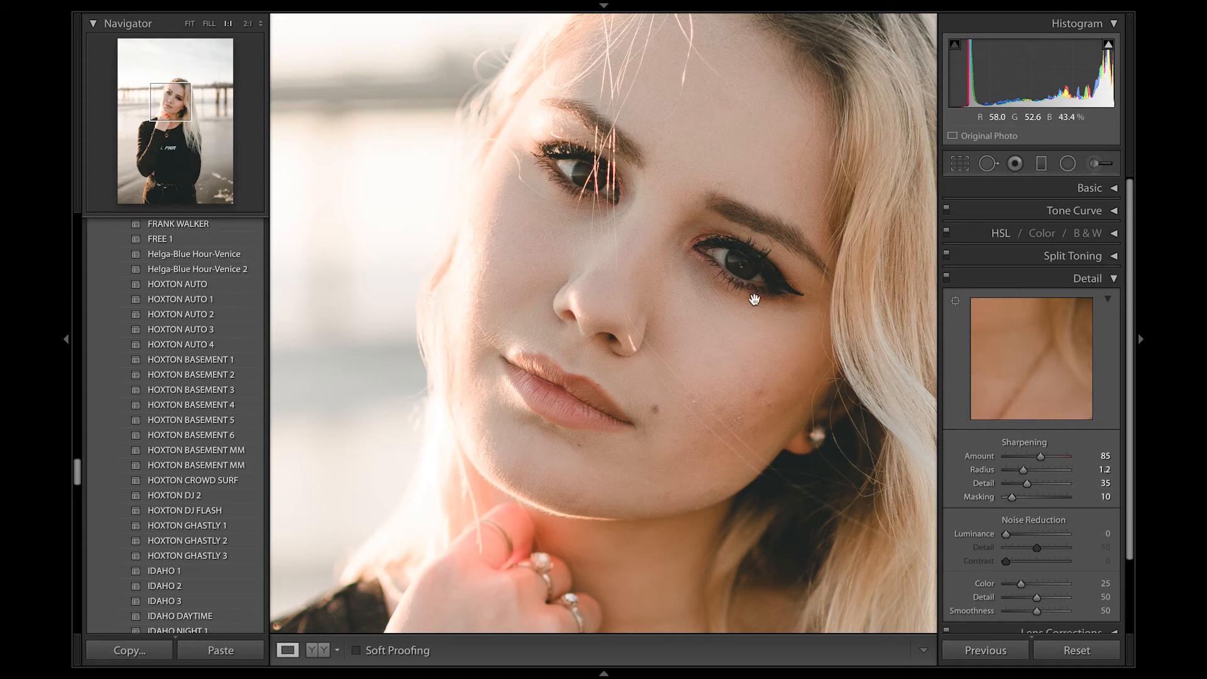
click(1040, 276)
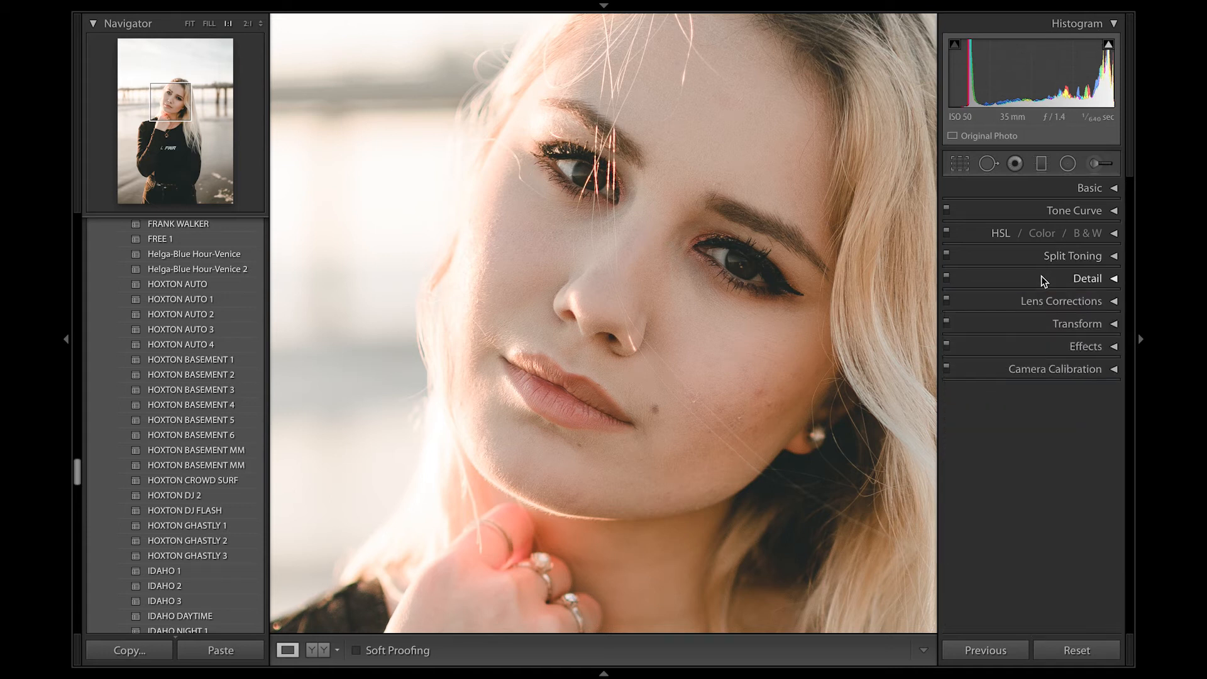
Step: Brush the EYES2 adjustment preset over the woman's left eye at brush size 5.0 and check it without the edit pin
click(1100, 163)
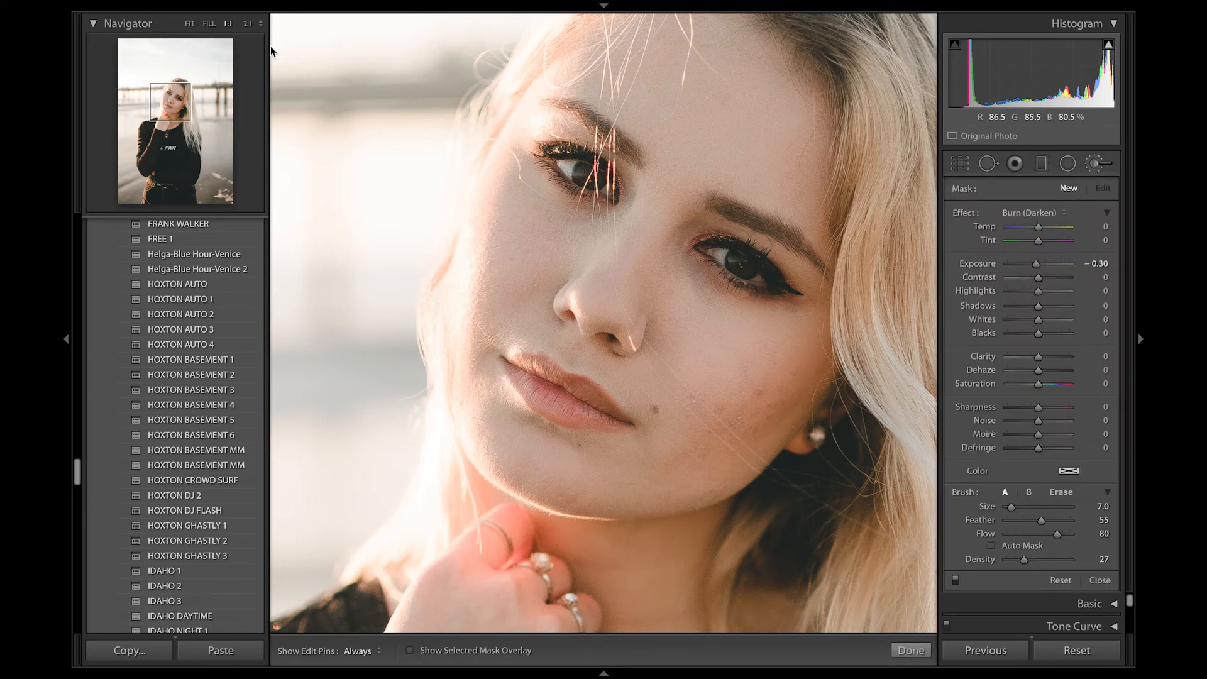
drag(174, 108, 178, 106)
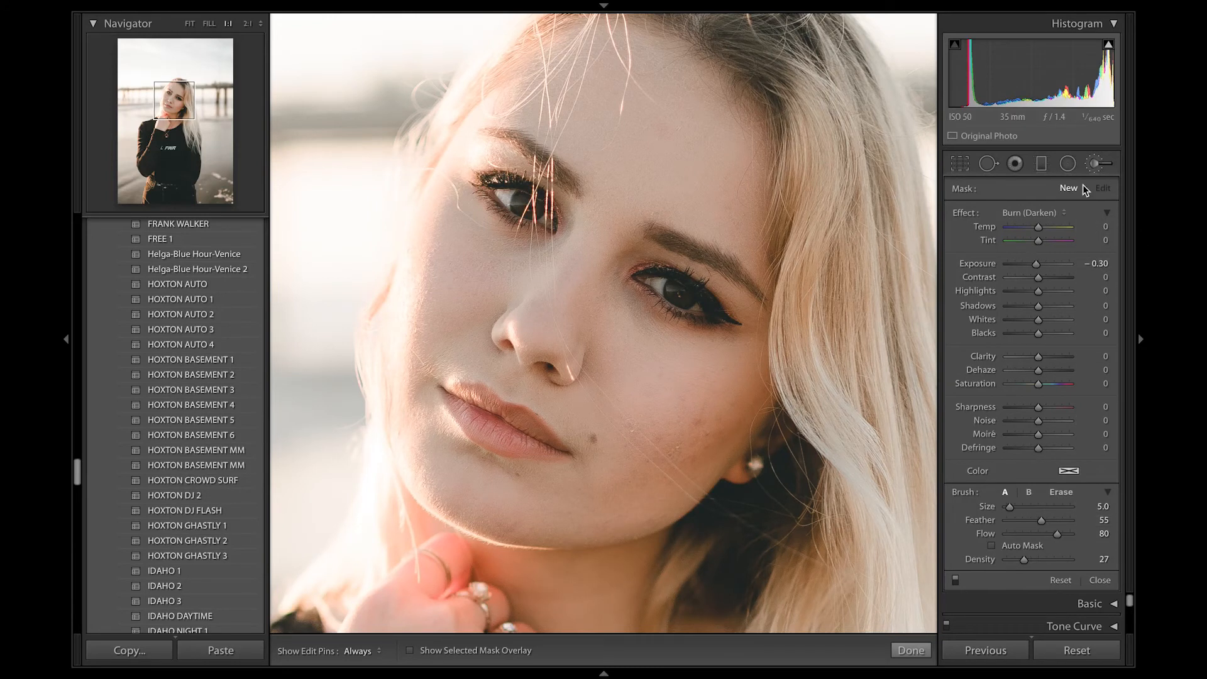
click(1039, 212)
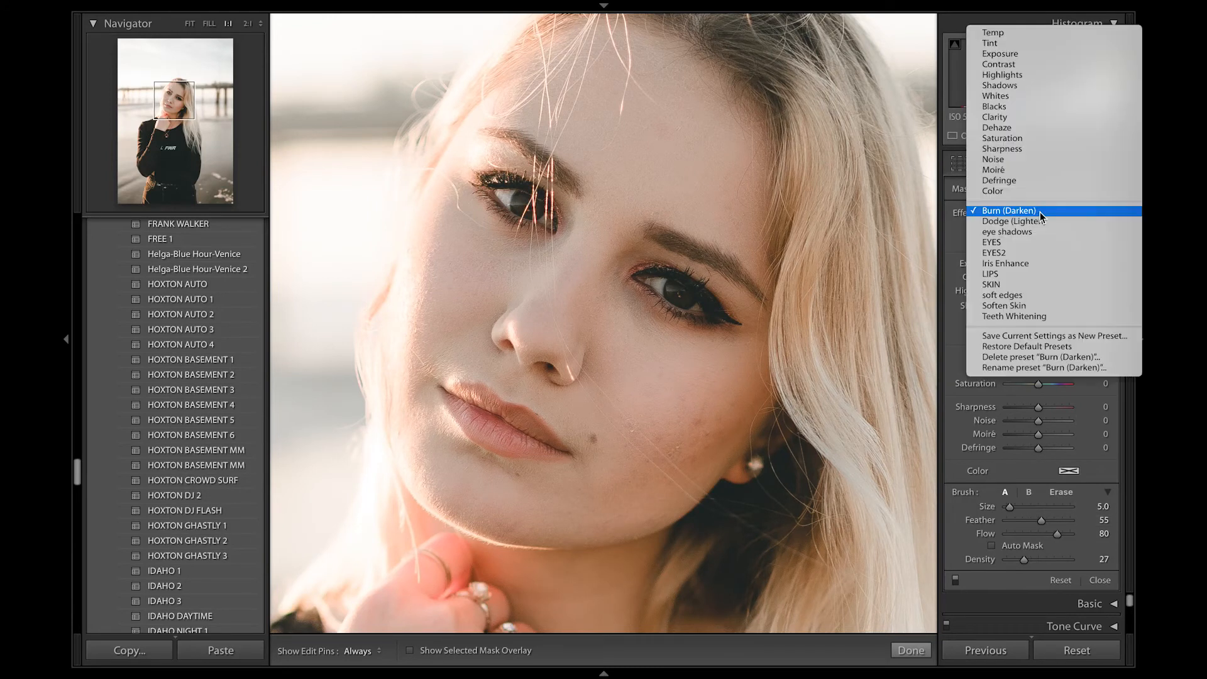
click(1014, 251)
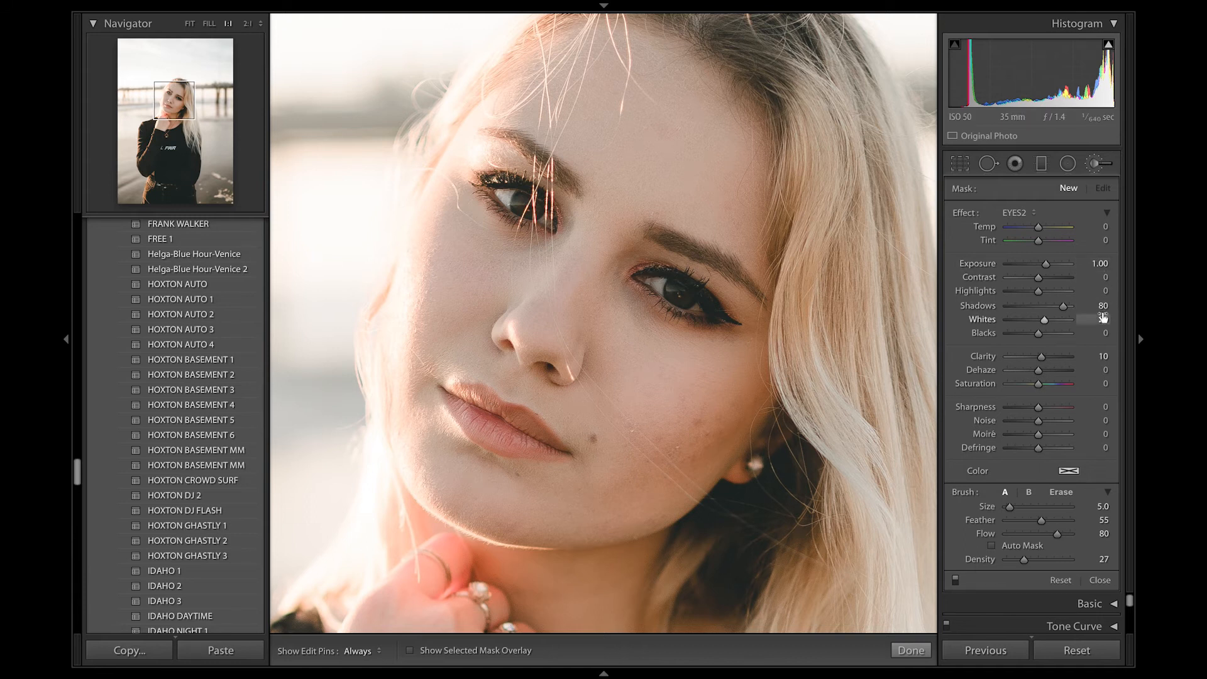
key(h)
mouse_move(697, 308)
mouse_down()
mouse_move(647, 280)
mouse_move(674, 280)
mouse_move(715, 307)
mouse_move(702, 314)
mouse_move(647, 277)
mouse_move(675, 282)
mouse_up()
key(h)
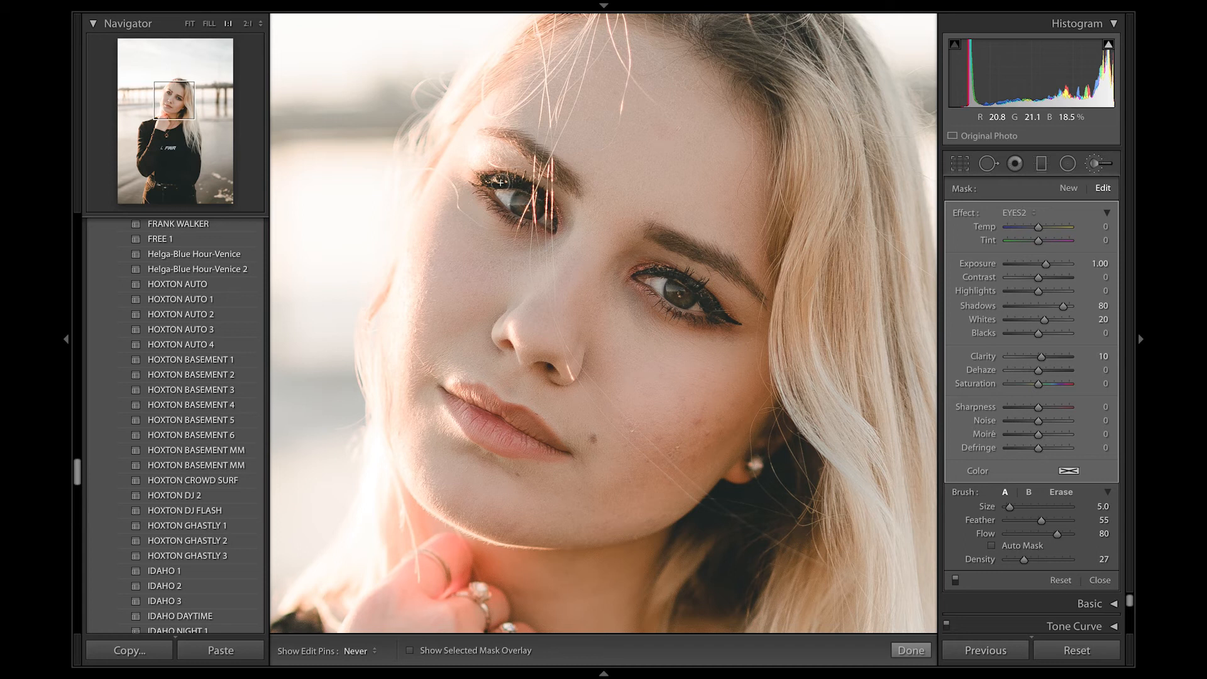
key(h)
click(208, 8)
click(204, 26)
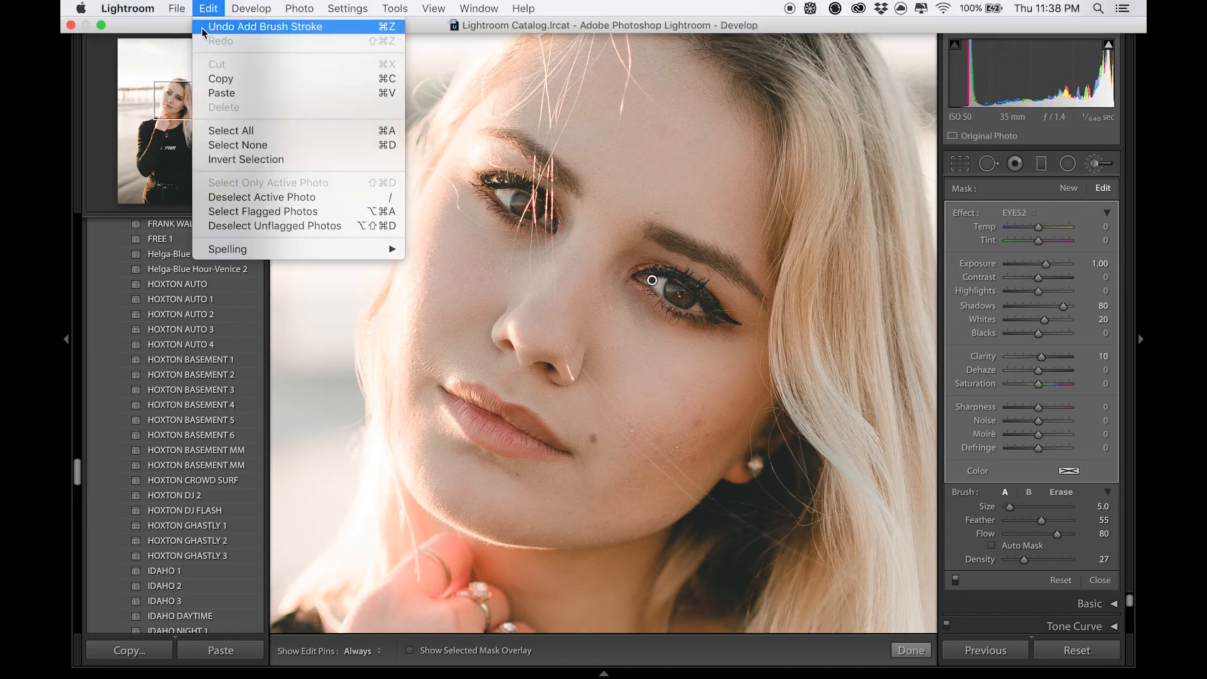
Step: Paint a new EYES2 brush mask over the woman's right eye and set its Exposure to 0.30 and Shadows to 40
click(1068, 188)
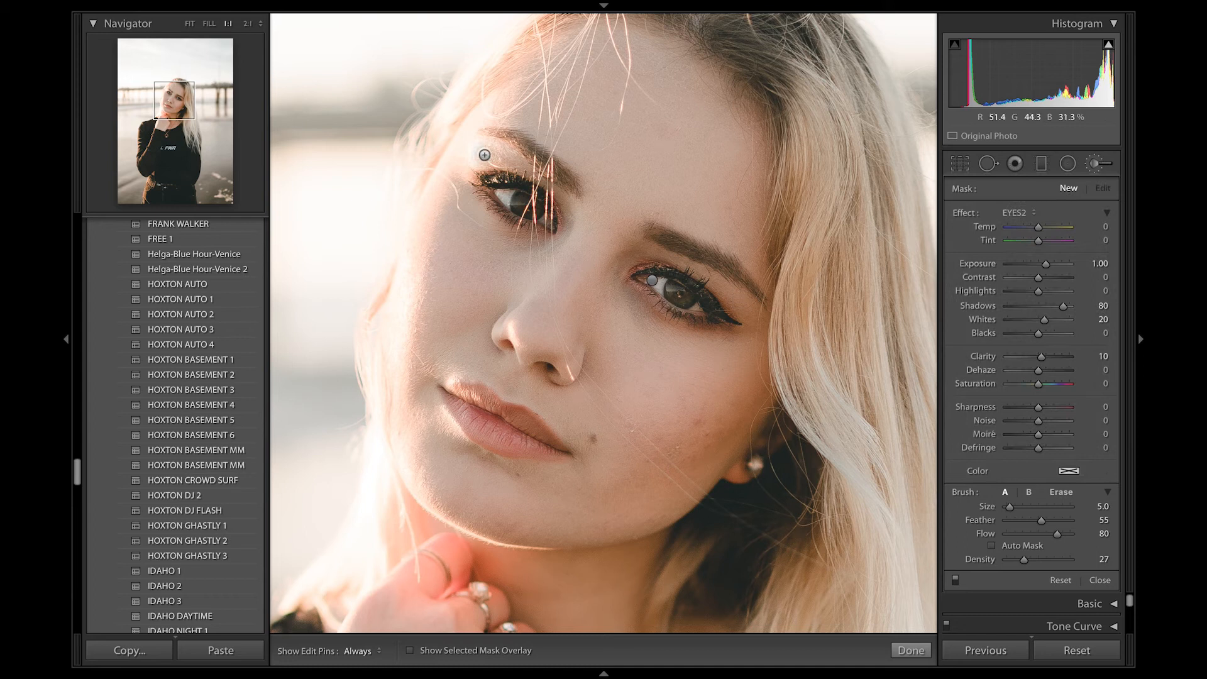
key(h)
mouse_move(532, 187)
mouse_down()
mouse_move(506, 185)
mouse_move(533, 207)
mouse_move(515, 187)
mouse_up()
click(1094, 263)
text(0)
key(Return)
click(1096, 305)
text(0)
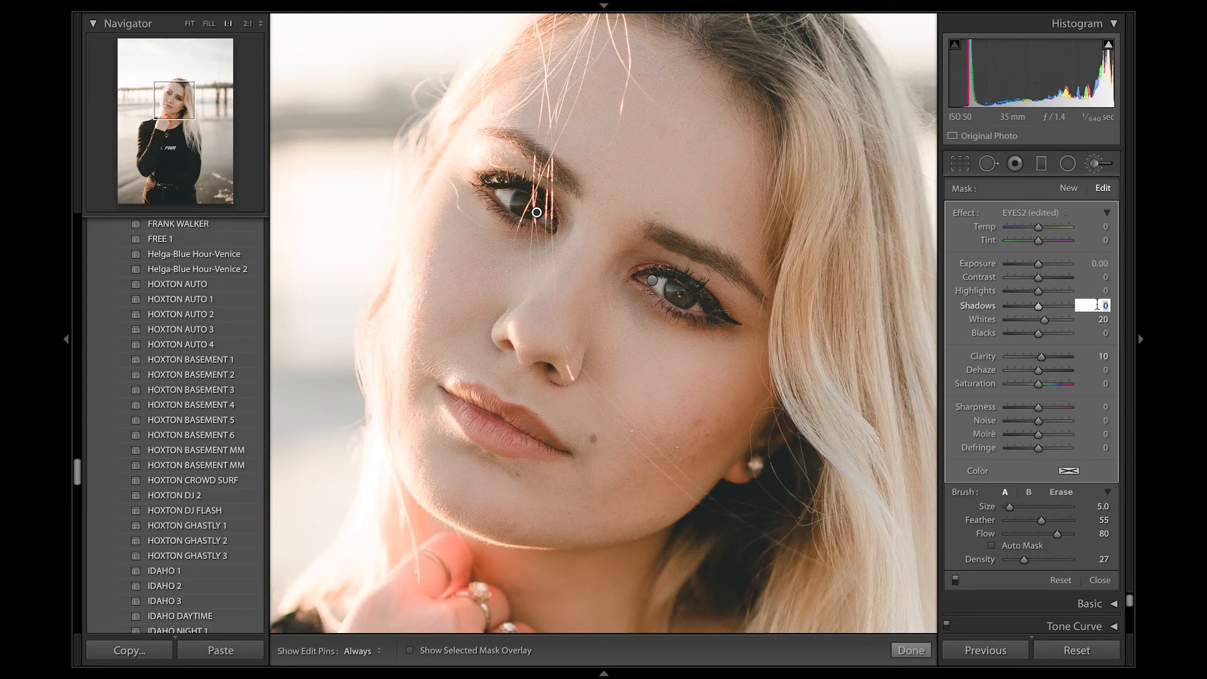
click(1098, 262)
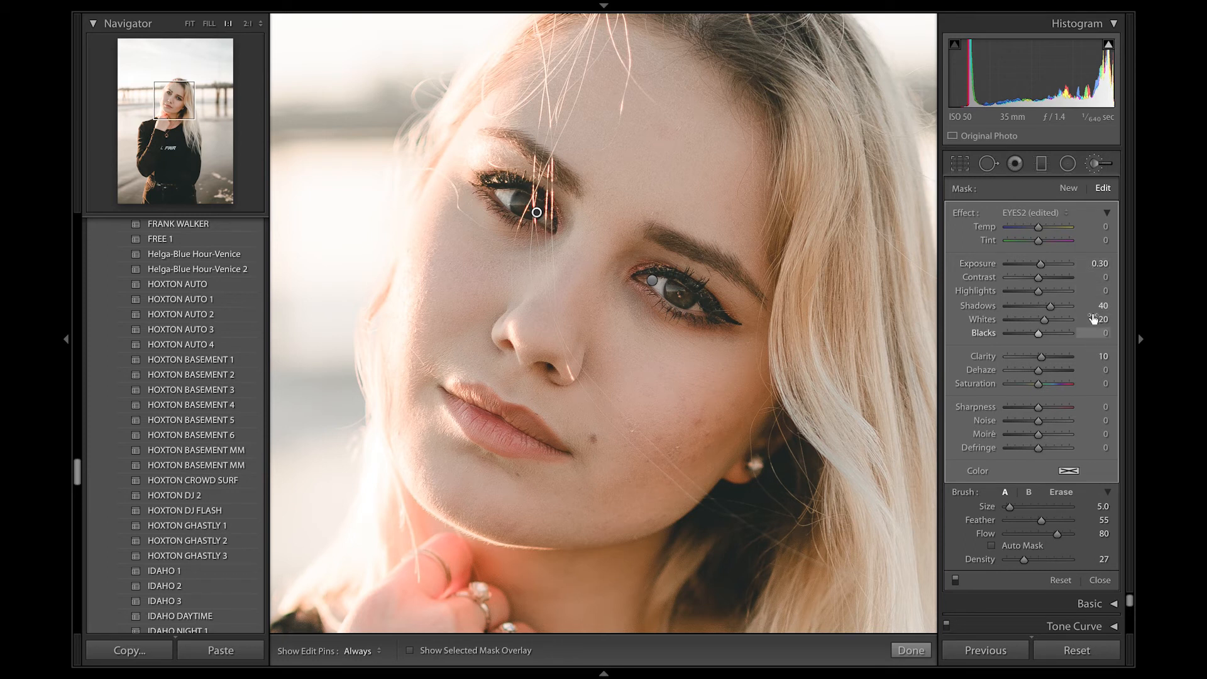
Step: Set the right eye mask's Contrast to 40 and finish the brush adjustment
click(1053, 276)
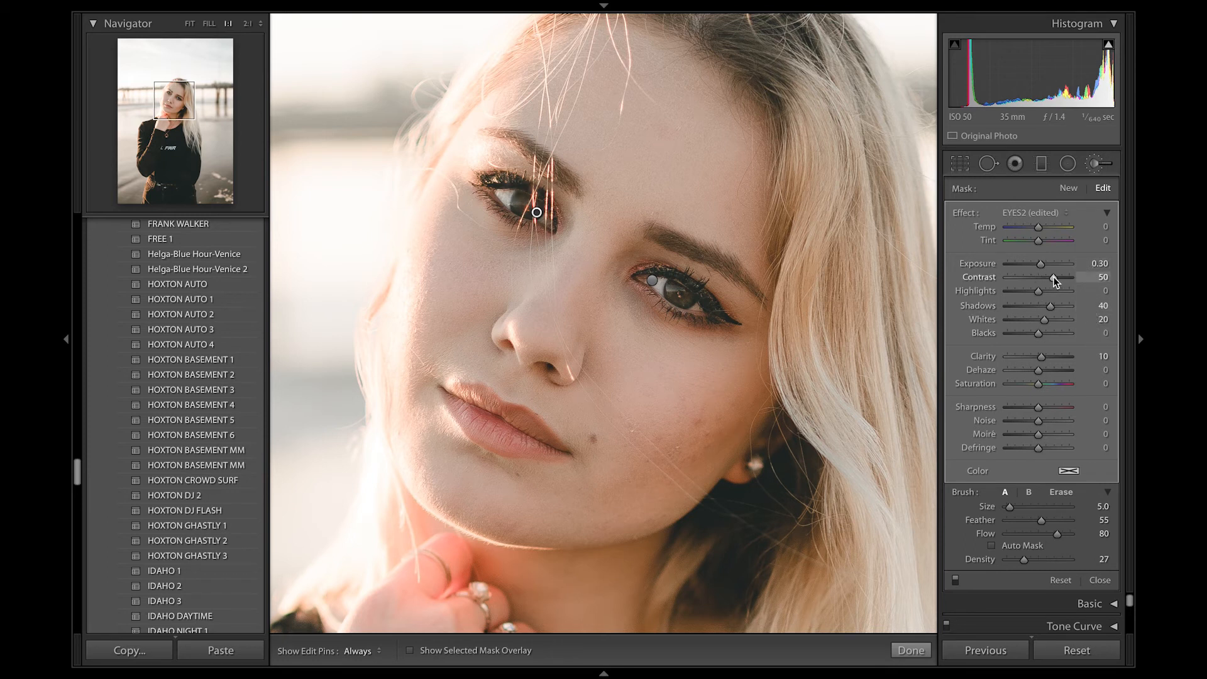
click(1090, 277)
text(40)
key(Return)
click(903, 651)
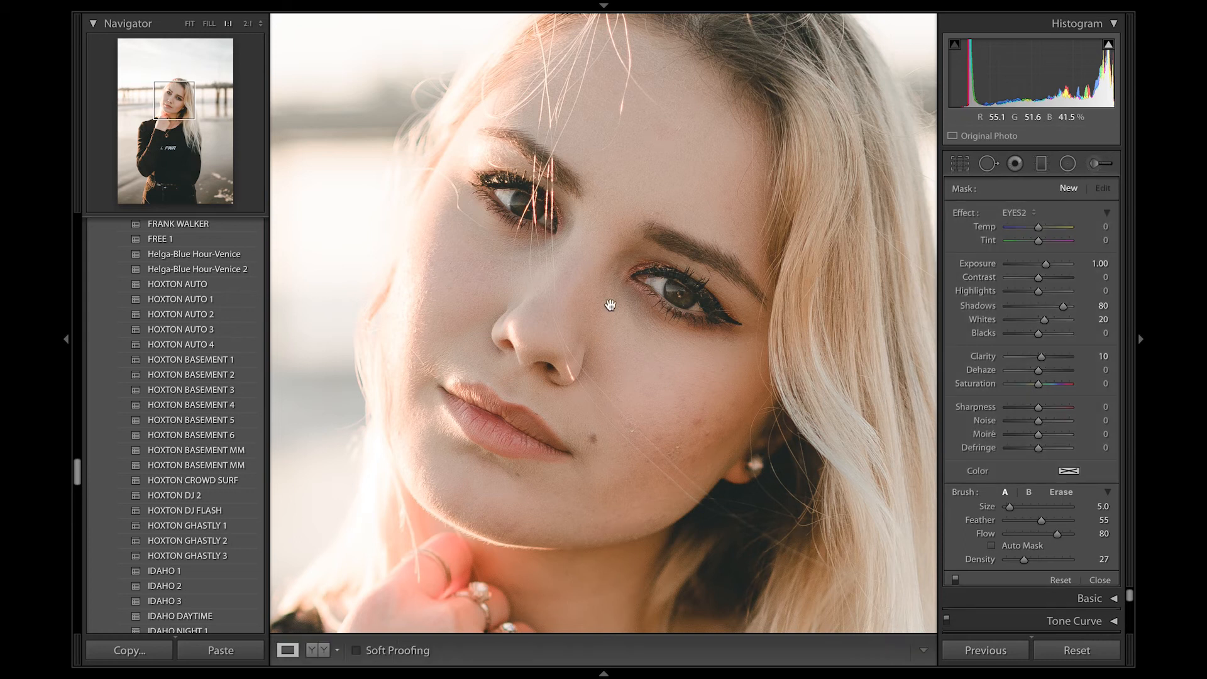
Step: Compare the portrait before and after, raise the left eye mask's Exposure to 1.30 and Shadows to 100, and finish the brush
click(208, 25)
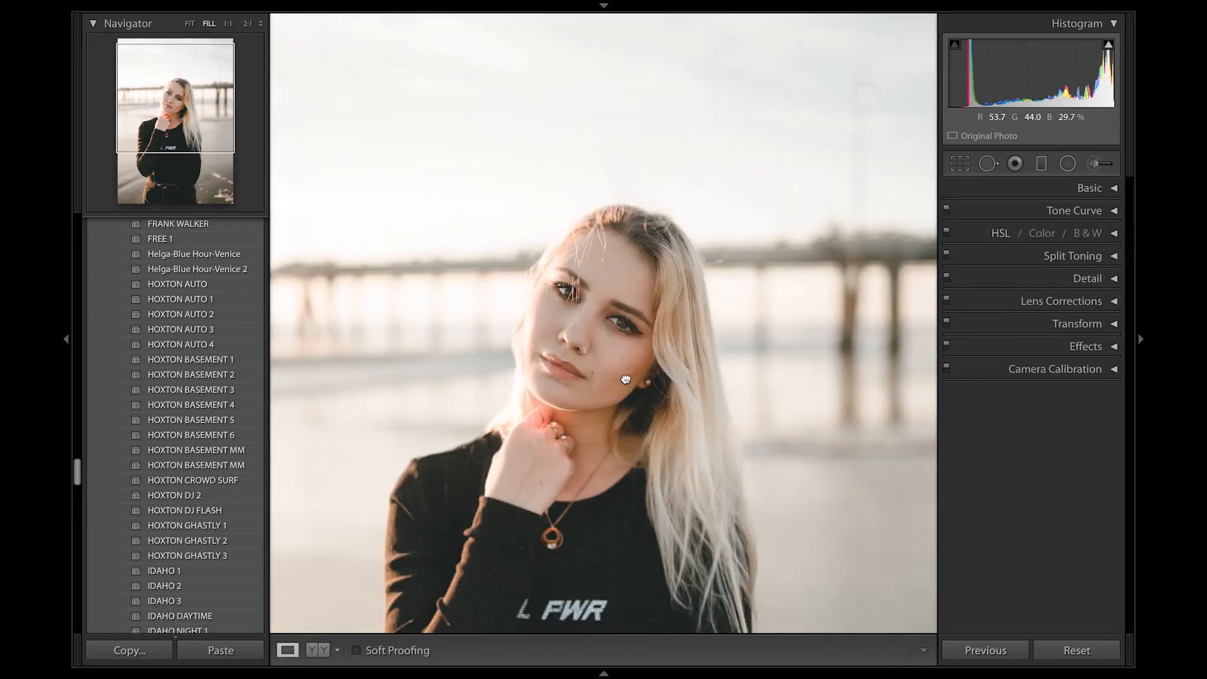
drag(625, 379, 625, 336)
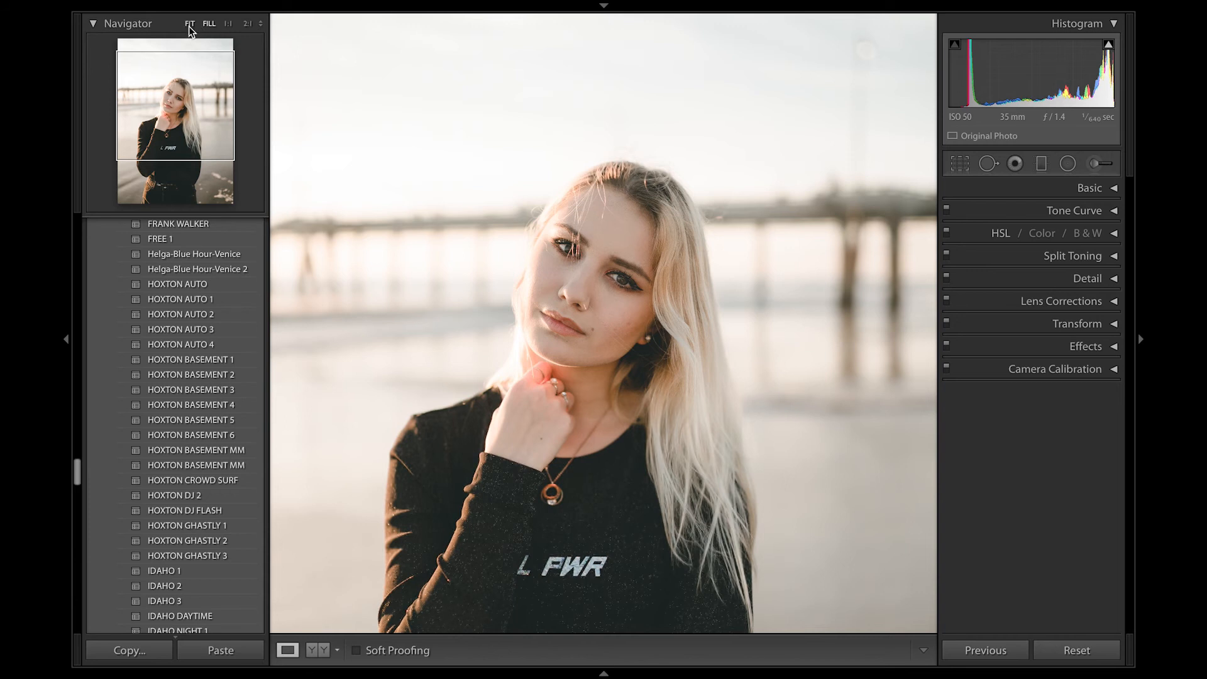
key(backslash)
key(backslash)
key(k)
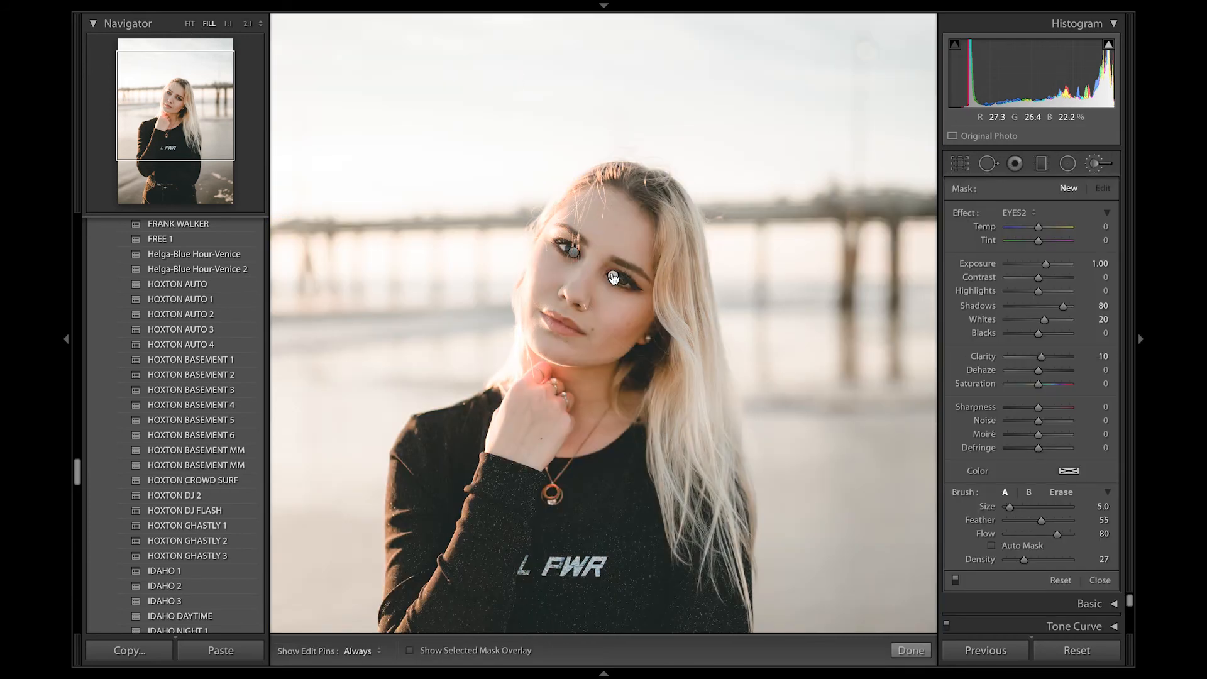
drag(1066, 308, 1073, 308)
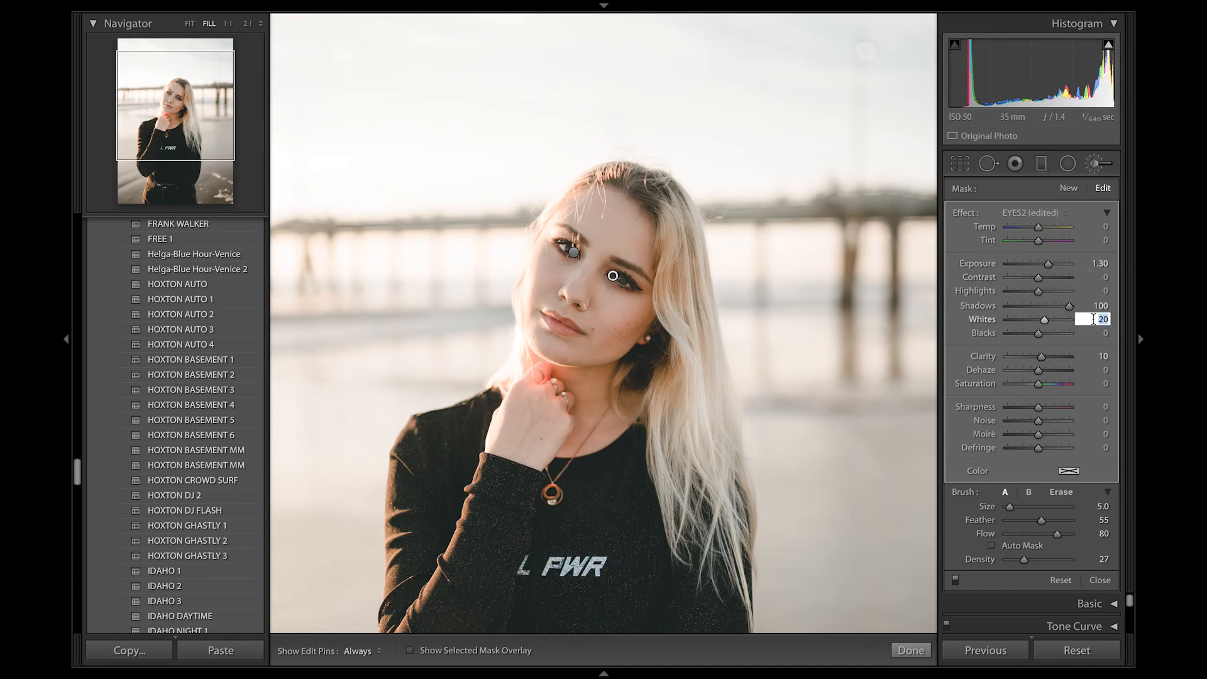
click(910, 650)
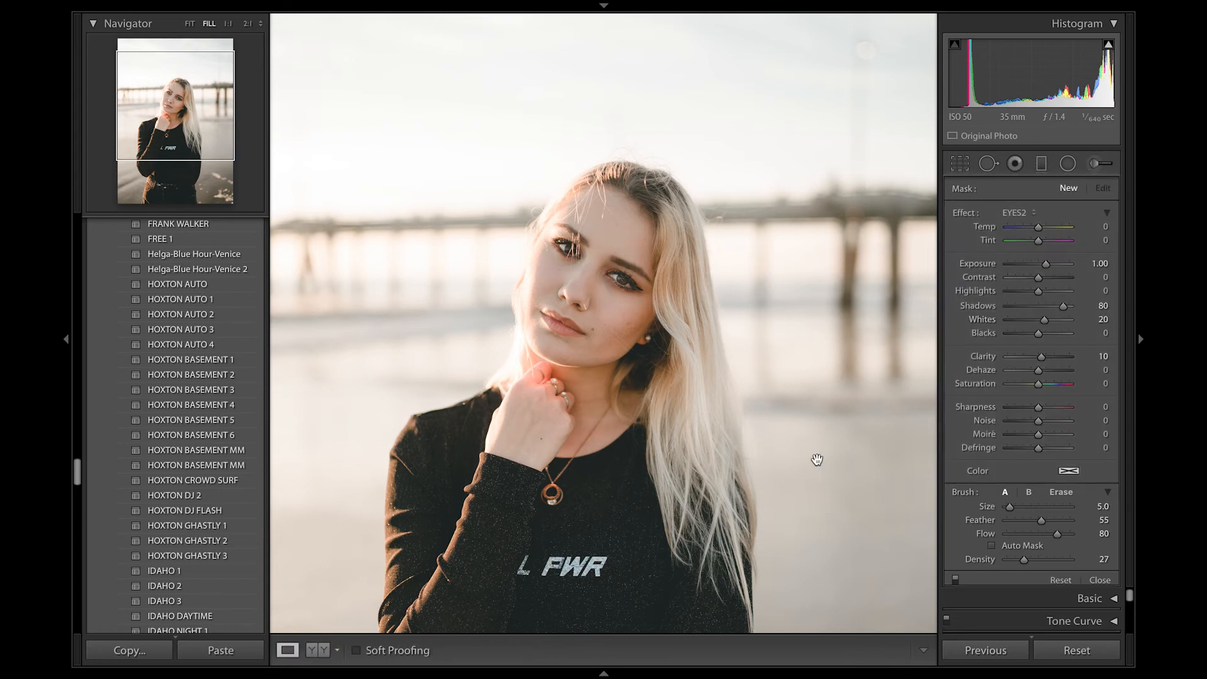
Step: Try the Camera Landscape profile in Camera Calibration on the whole photo and return to Adobe Standard
click(189, 23)
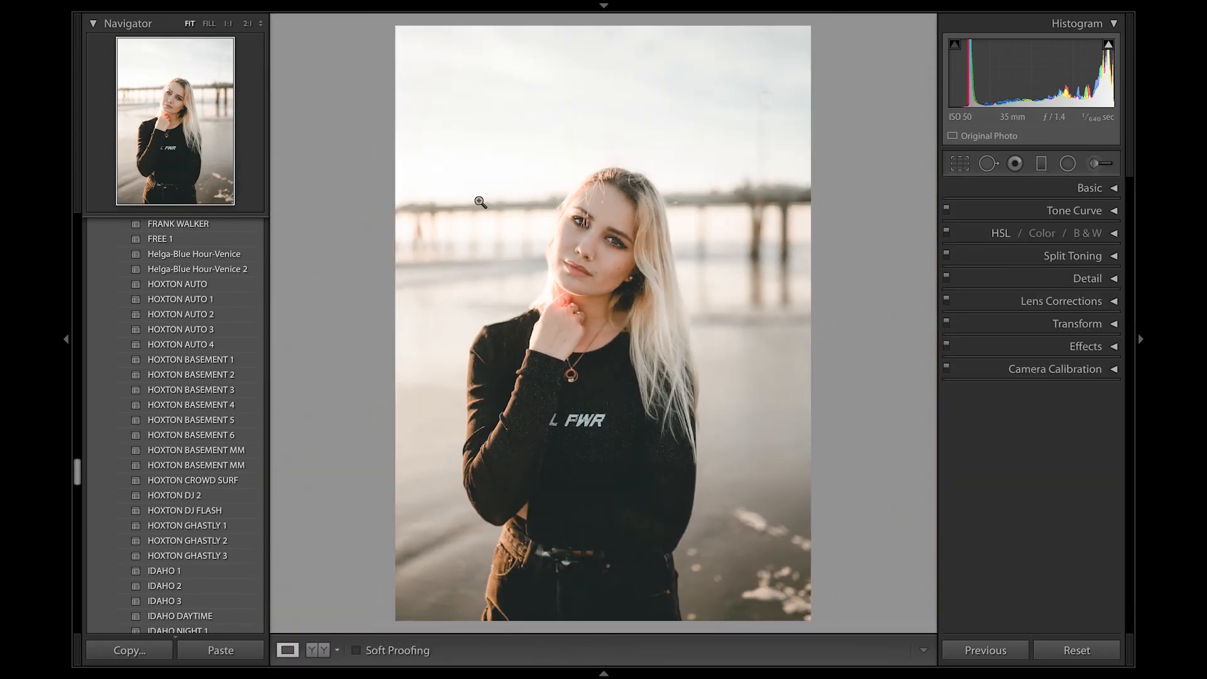
click(1055, 367)
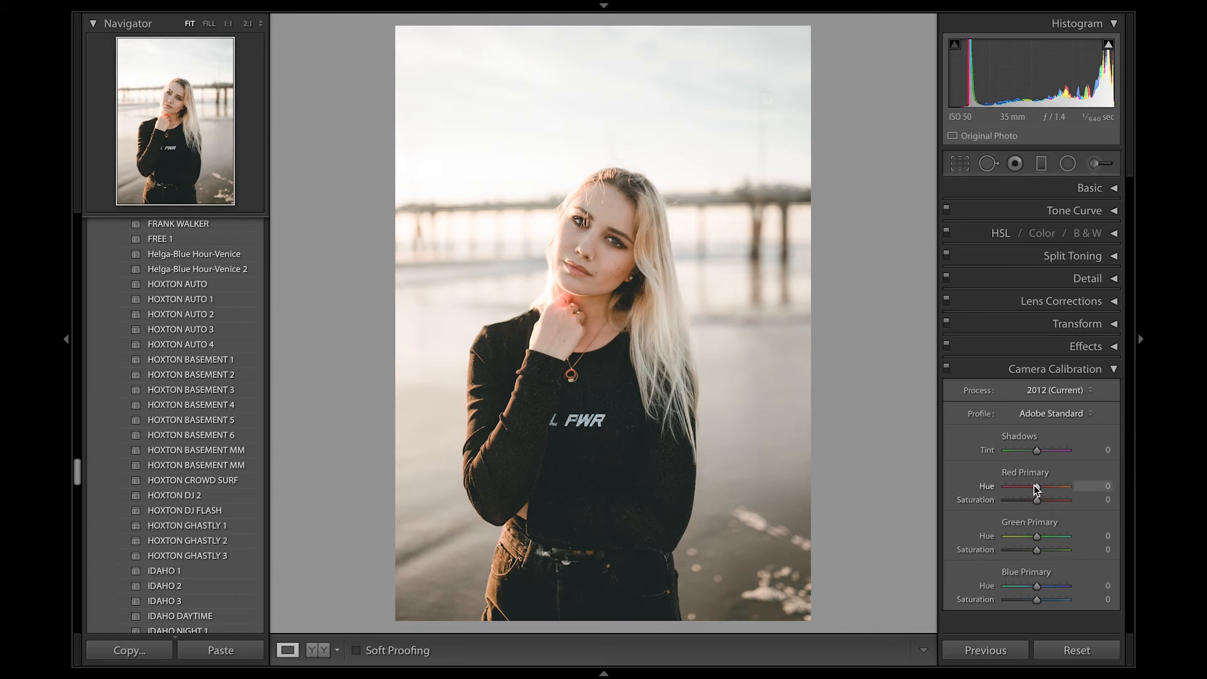
click(1066, 413)
click(1062, 443)
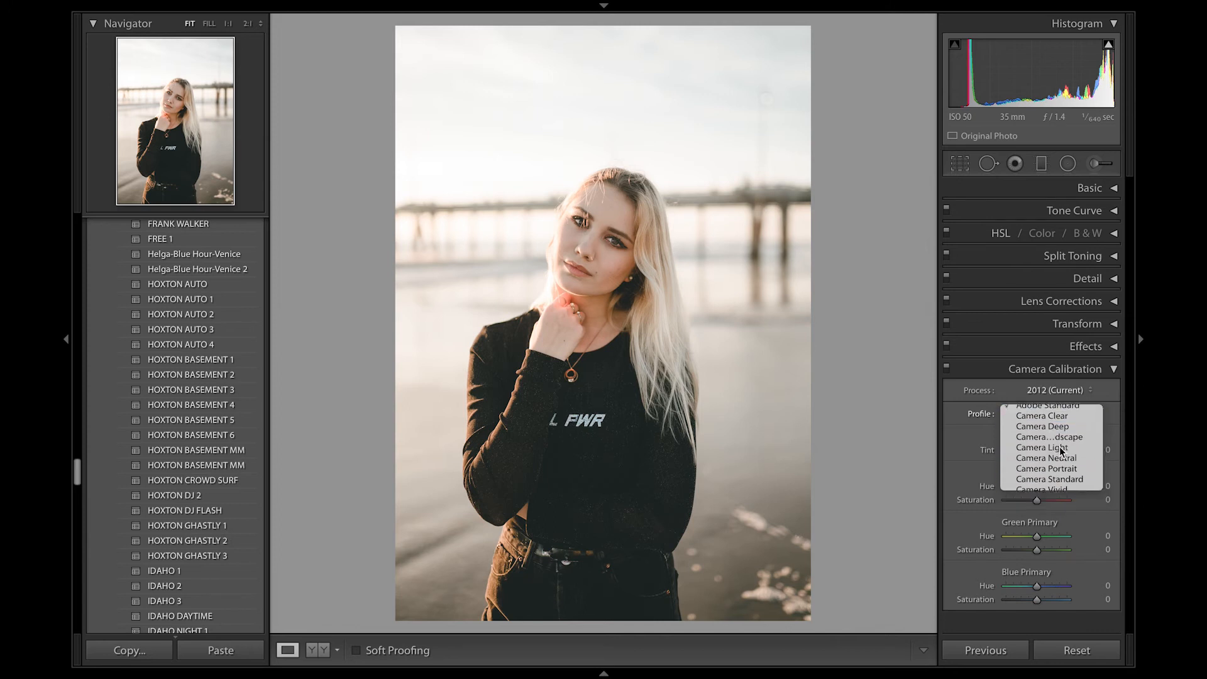
click(1061, 417)
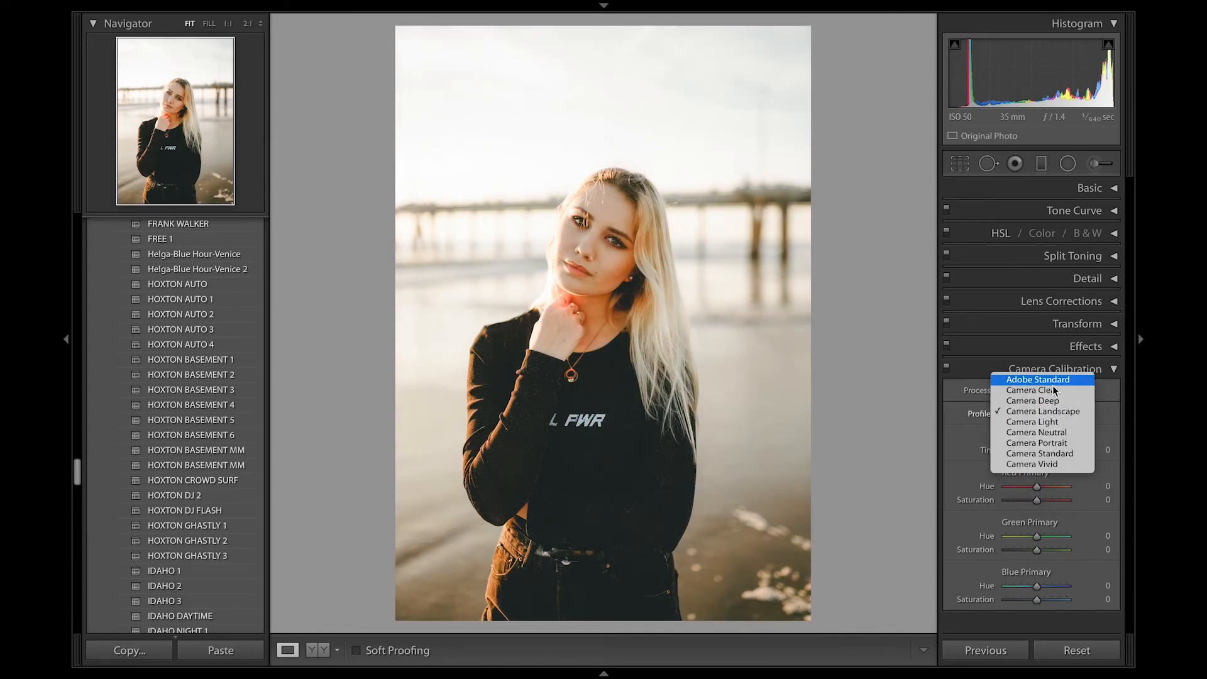
click(1062, 383)
click(1069, 416)
click(1066, 402)
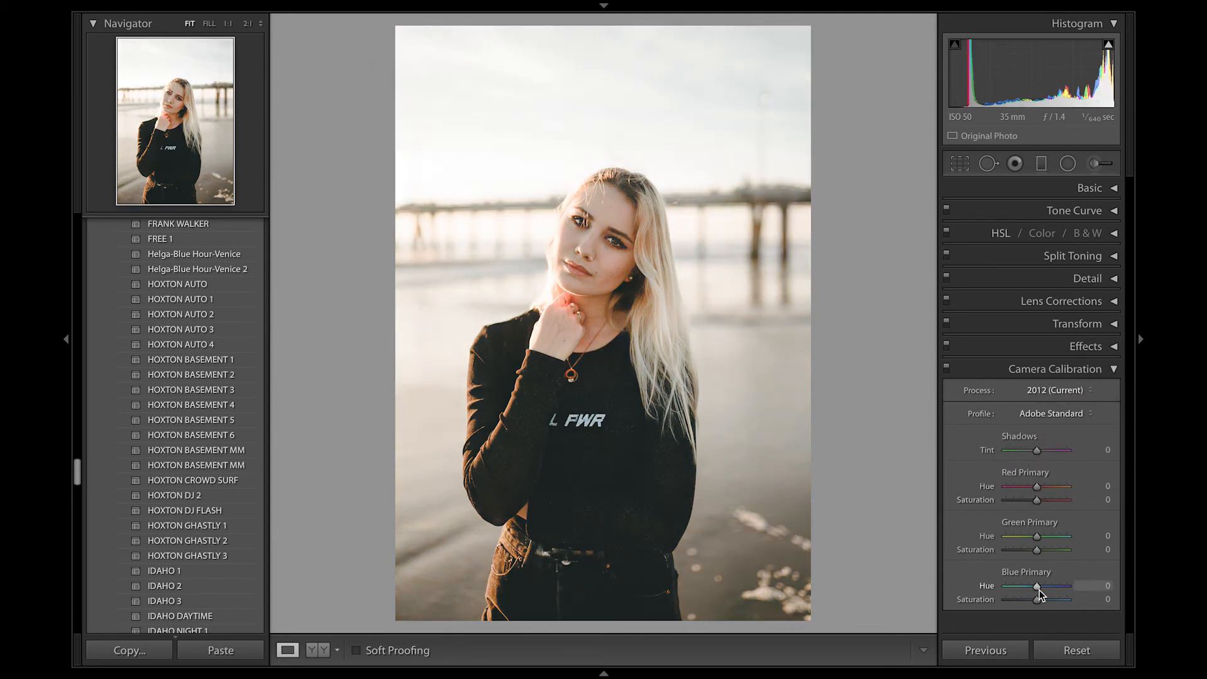
Step: Test the Blue Primary Hue at -100 and the Blue Primary Saturation at +100 and -100, resetting each
drag(1037, 585, 1005, 590)
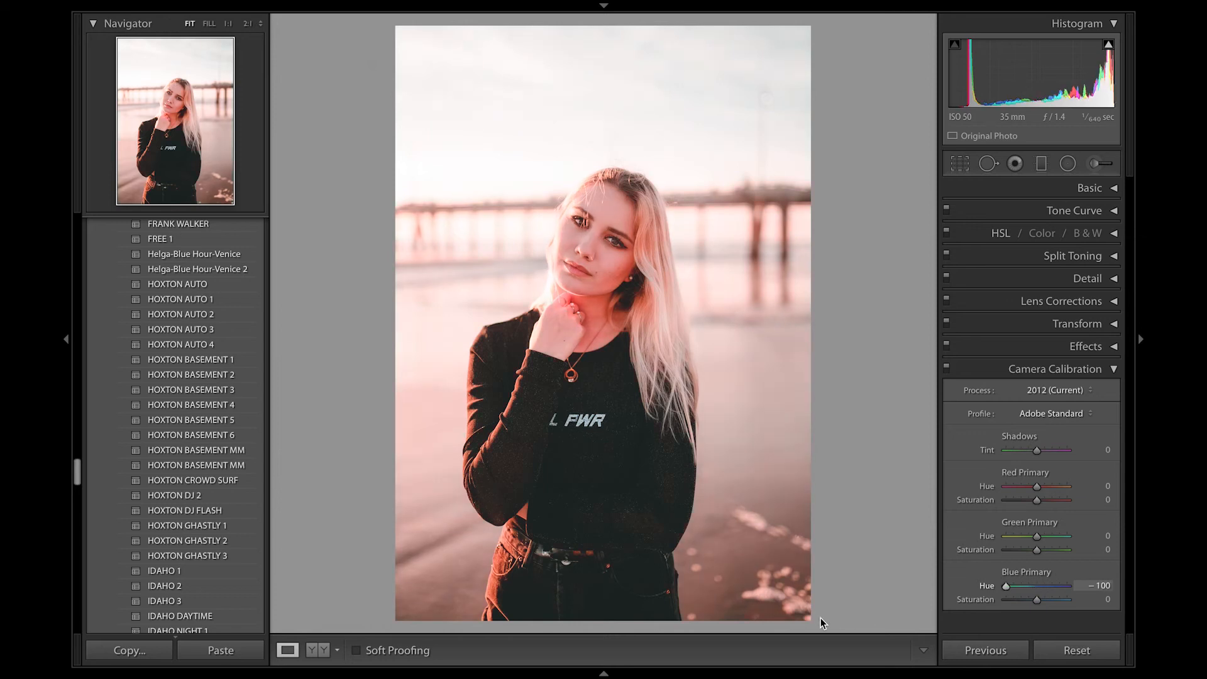
double_click(1007, 587)
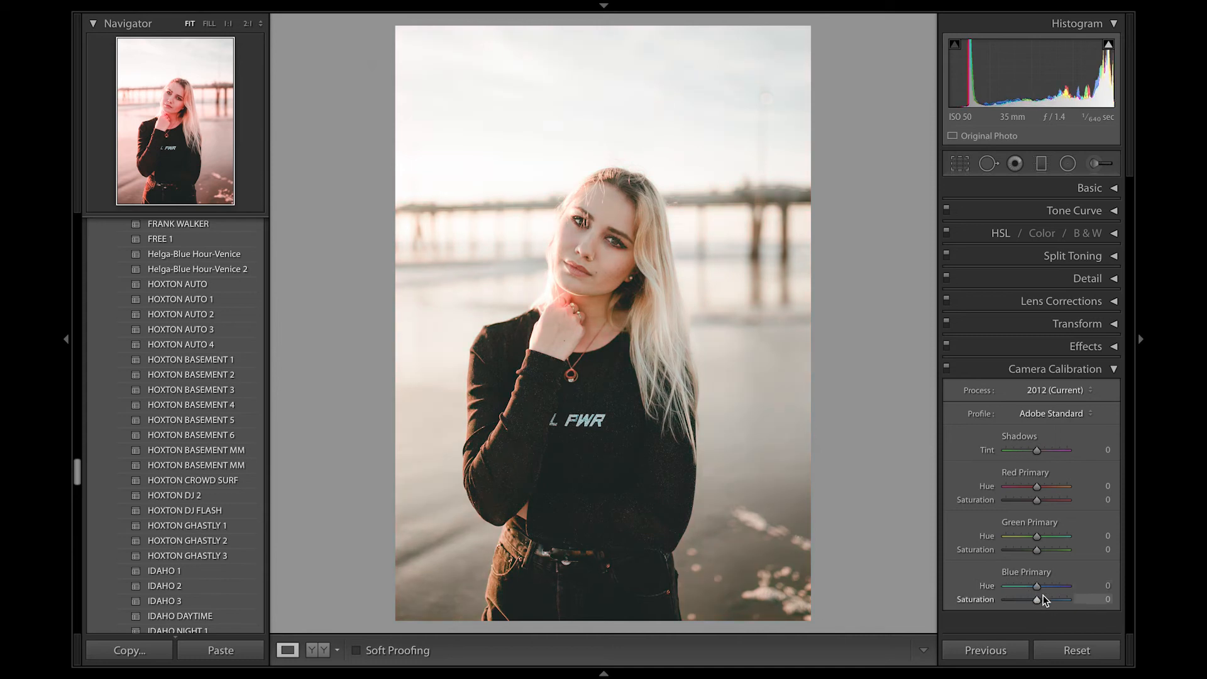
drag(1037, 605, 1083, 605)
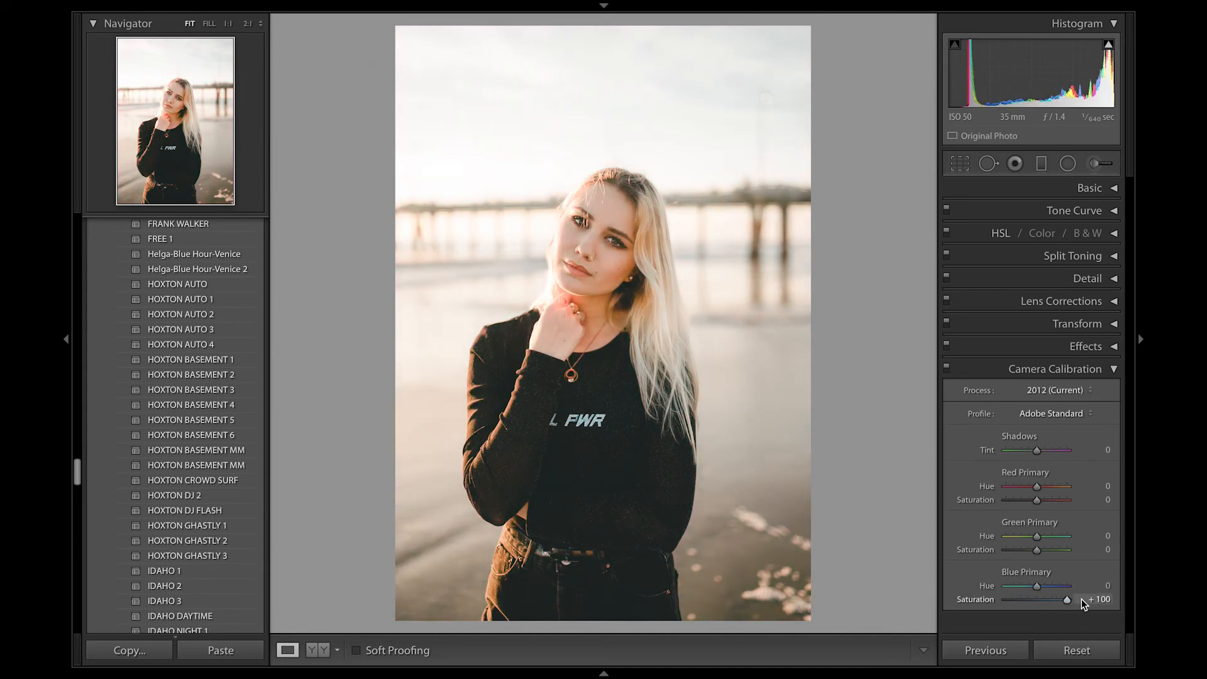
double_click(1065, 601)
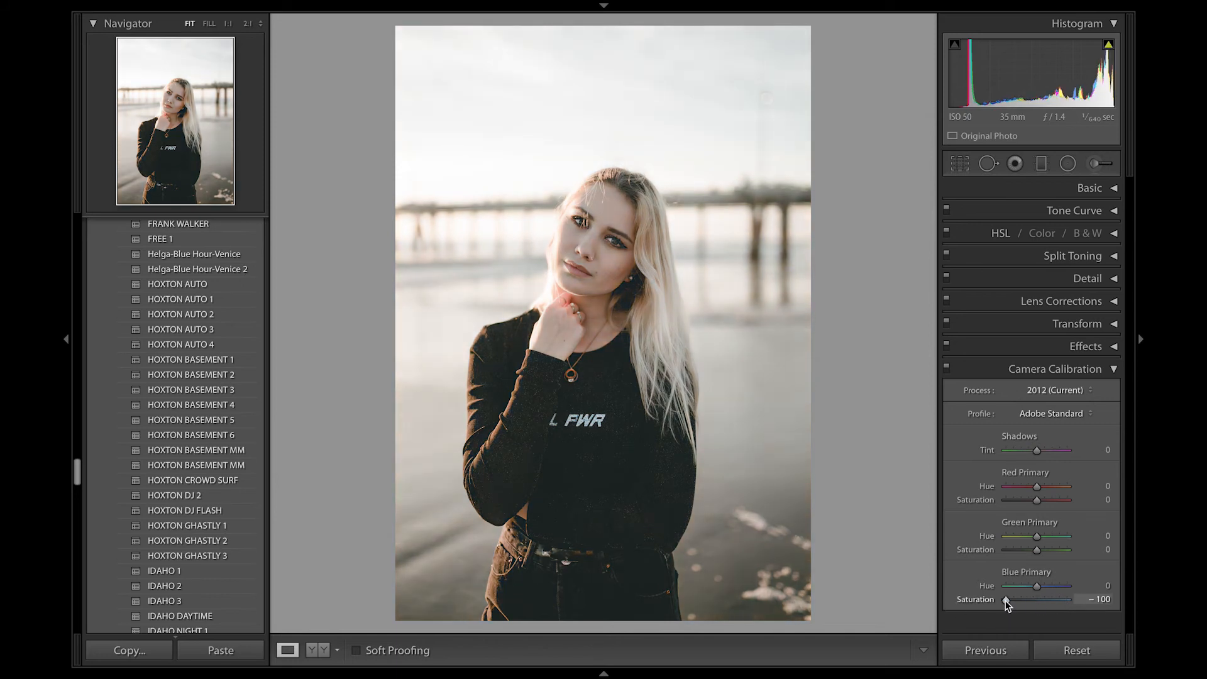
Step: Set the Blue Primary Hue to -7
drag(1030, 587, 1025, 587)
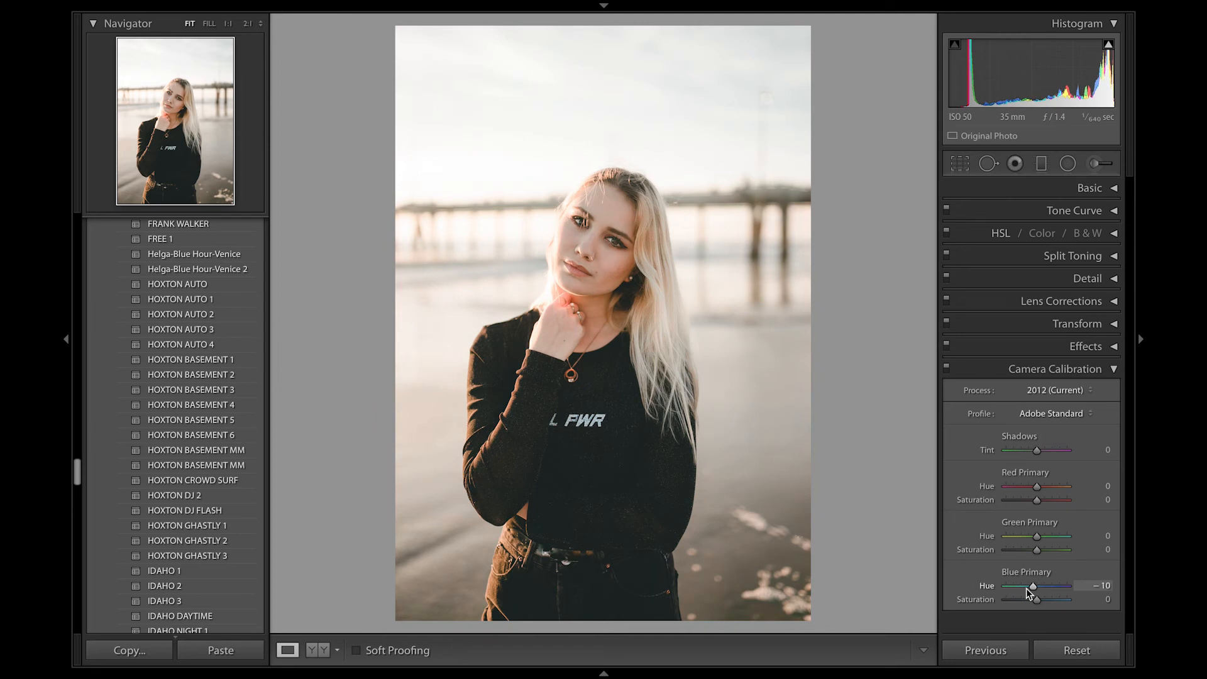
click(1077, 585)
key(Up)
key(Return)
Step: Test the Green Primary Hue at +52, reset it, and set the Green Primary Saturation to -5
mouse_move(1035, 535)
mouse_down()
mouse_move(1013, 537)
mouse_move(1054, 542)
mouse_up()
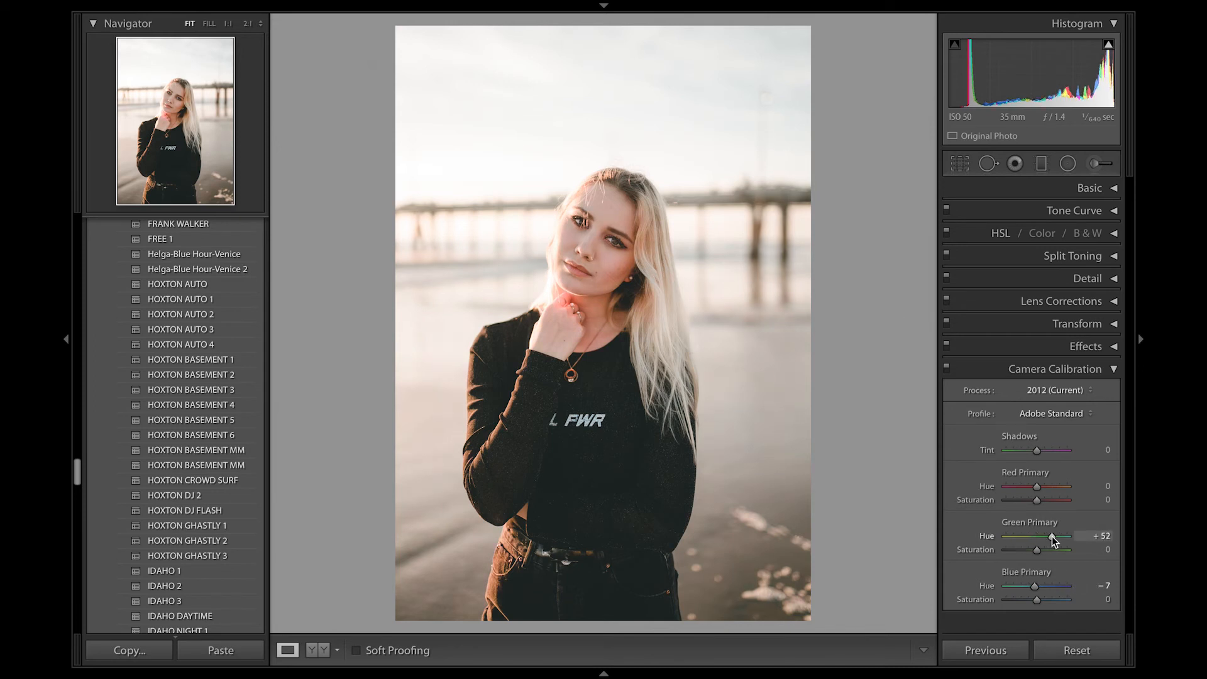
double_click(1054, 541)
mouse_move(1037, 550)
mouse_down()
mouse_move(1056, 554)
mouse_move(1026, 558)
mouse_up()
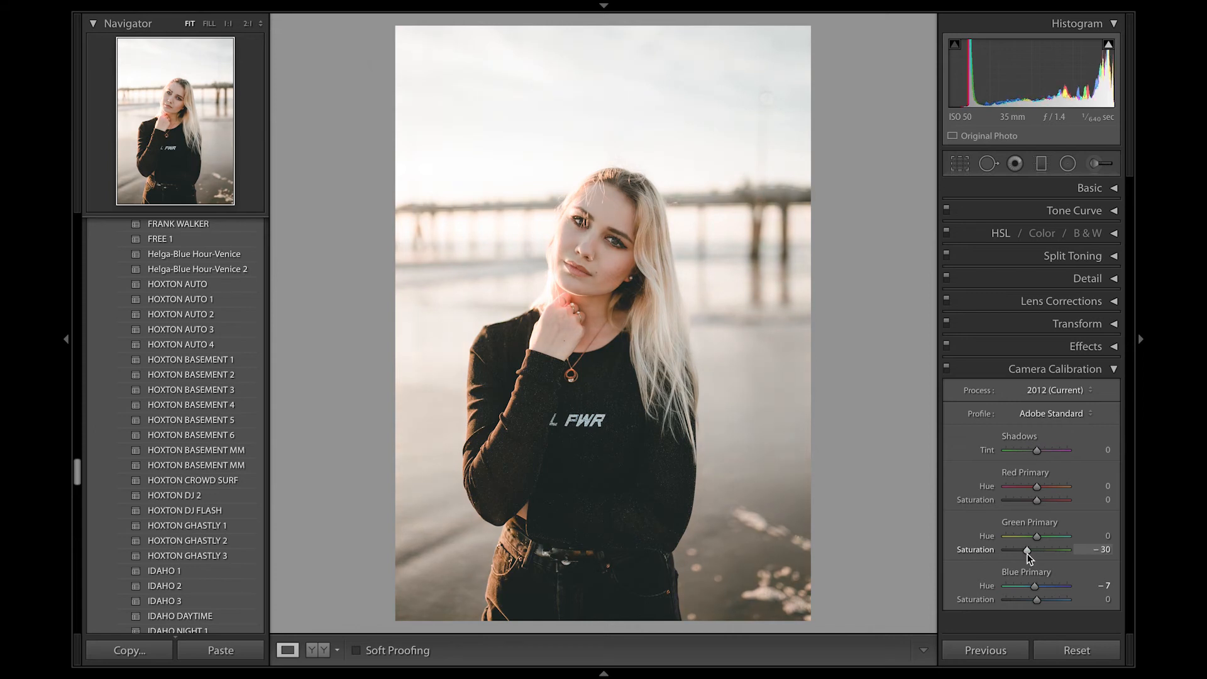
double_click(1026, 553)
Step: Set the Red Primary Hue to +5 and Saturation to +5, and close the Camera Calibration settings
drag(1036, 488, 1043, 491)
double_click(1044, 489)
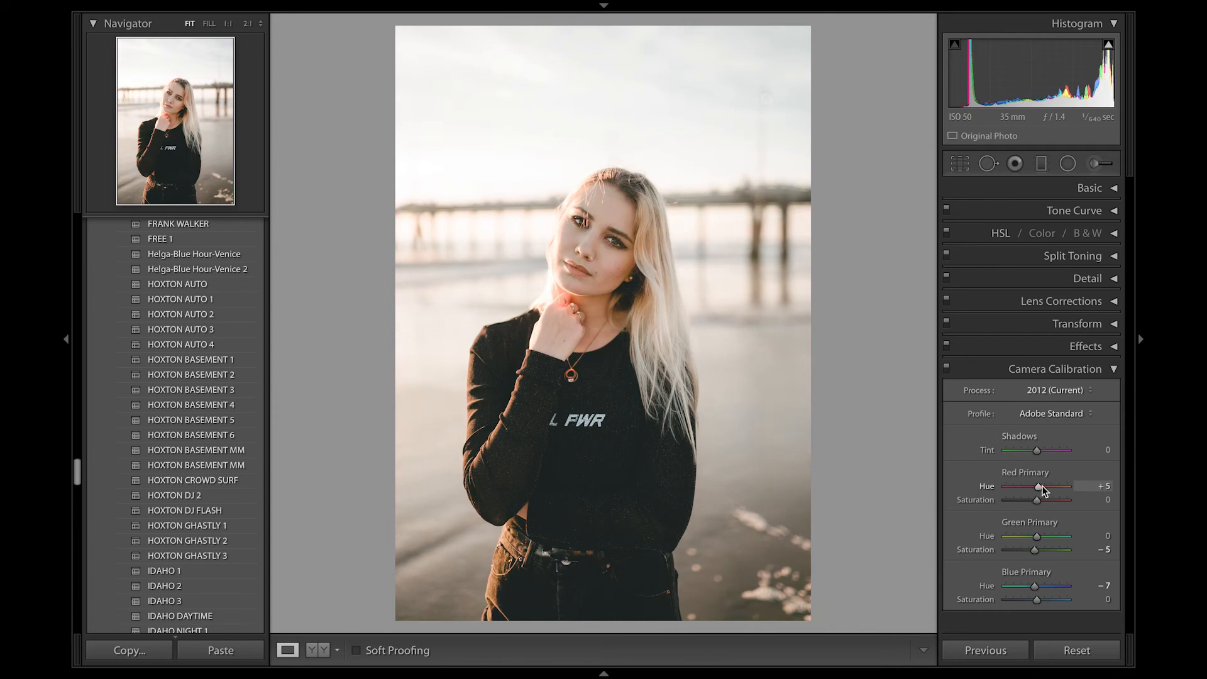
drag(1036, 499, 1041, 502)
click(1097, 499)
text(5)
key(Return)
click(1084, 370)
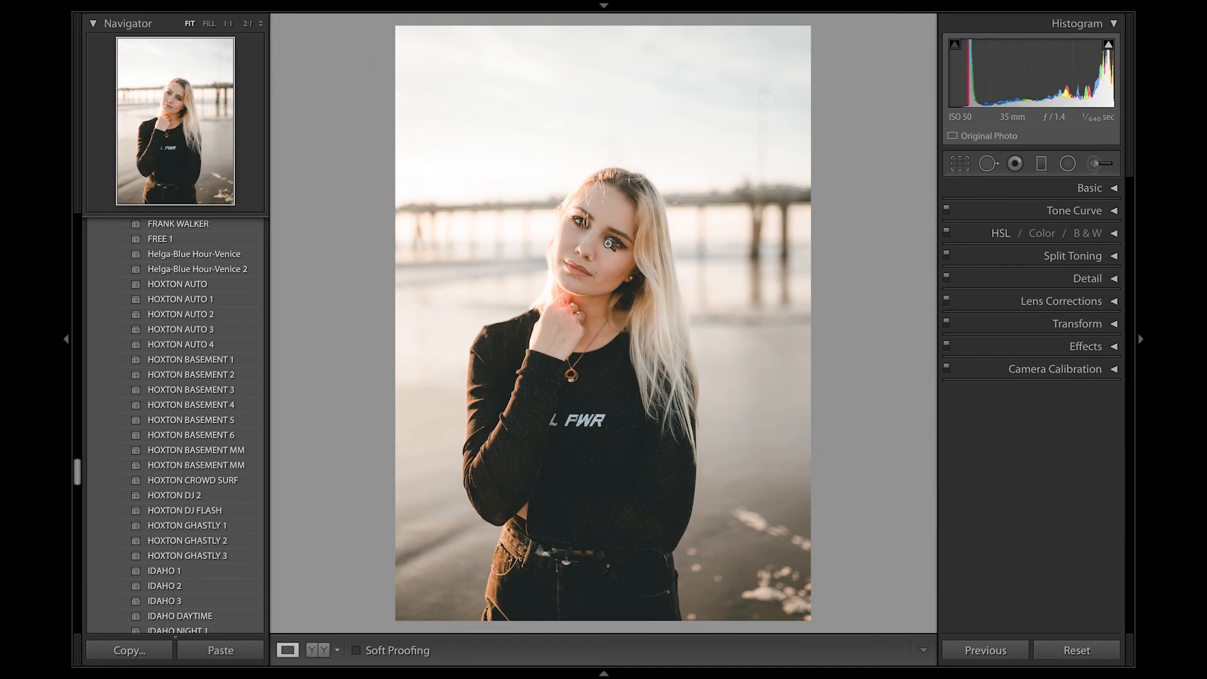
Step: Set the HSL Luminance to +45 for Orange and +65 for Yellow, and close the HSL settings
click(1021, 234)
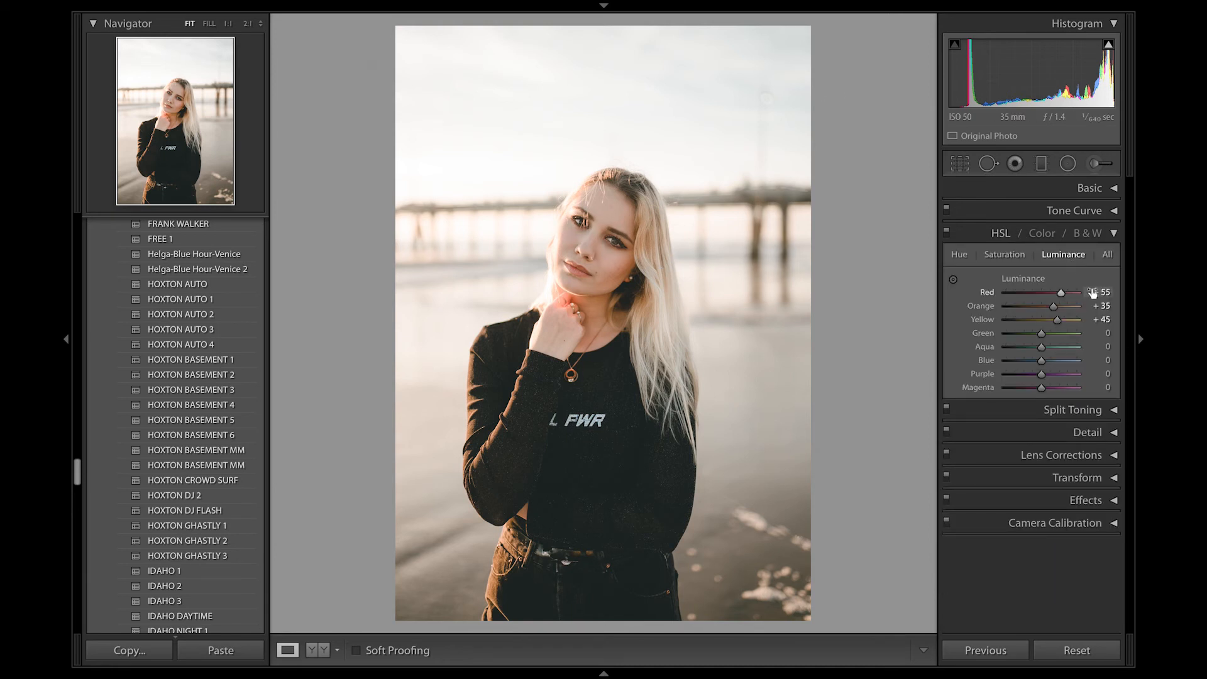
key(Up)
key(Up)
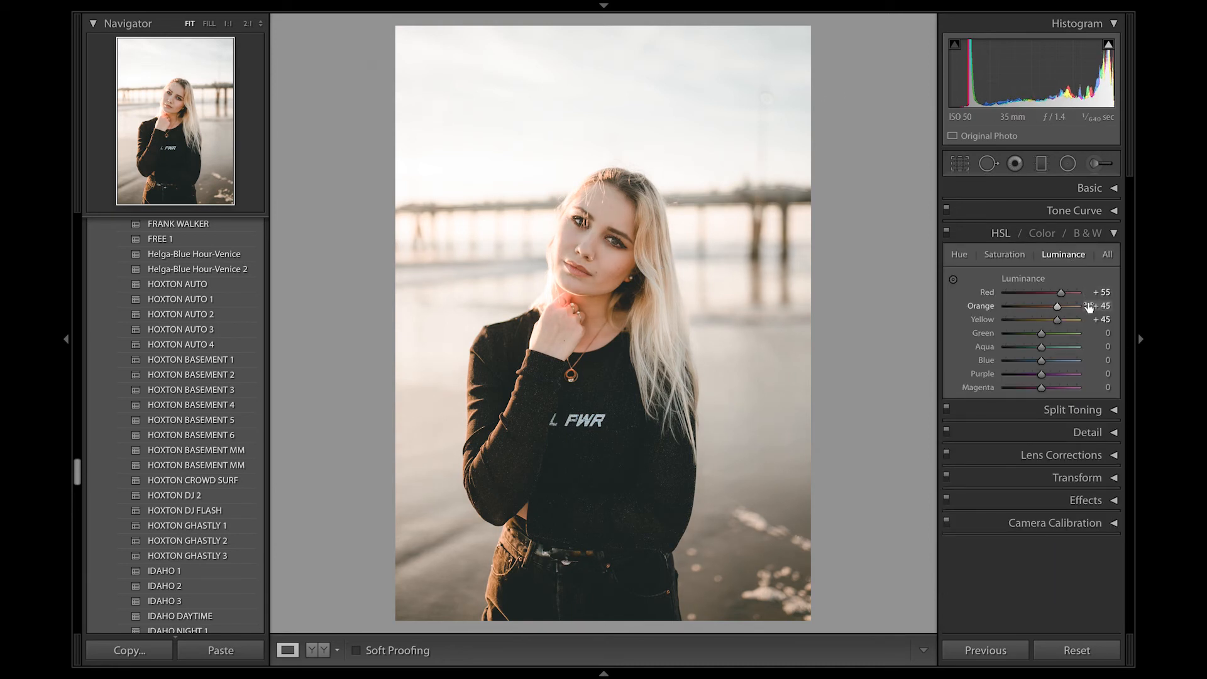
click(1066, 322)
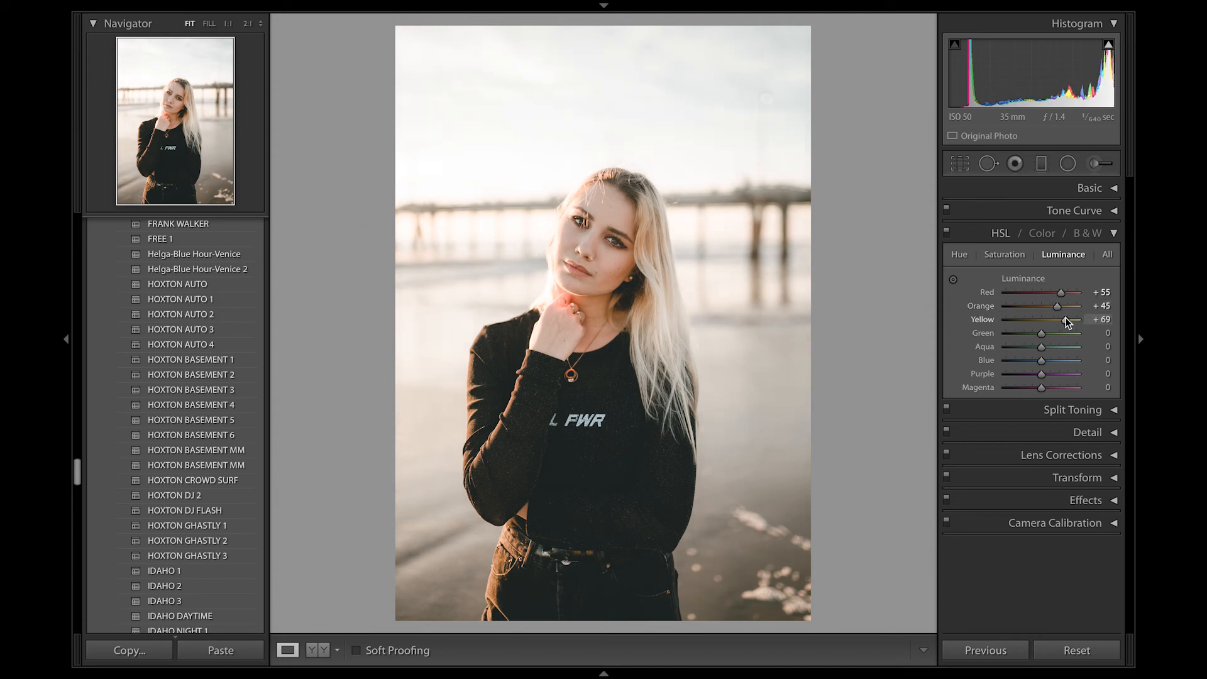
click(1097, 319)
text(65)
key(Return)
click(991, 233)
Step: Compare the edited portrait with its before version and inspect it alone in Lights Out mode with soft proofing
key(backslash)
key(backslash)
key(backslash)
key(backslash)
key(s)
key(l)
key(l)
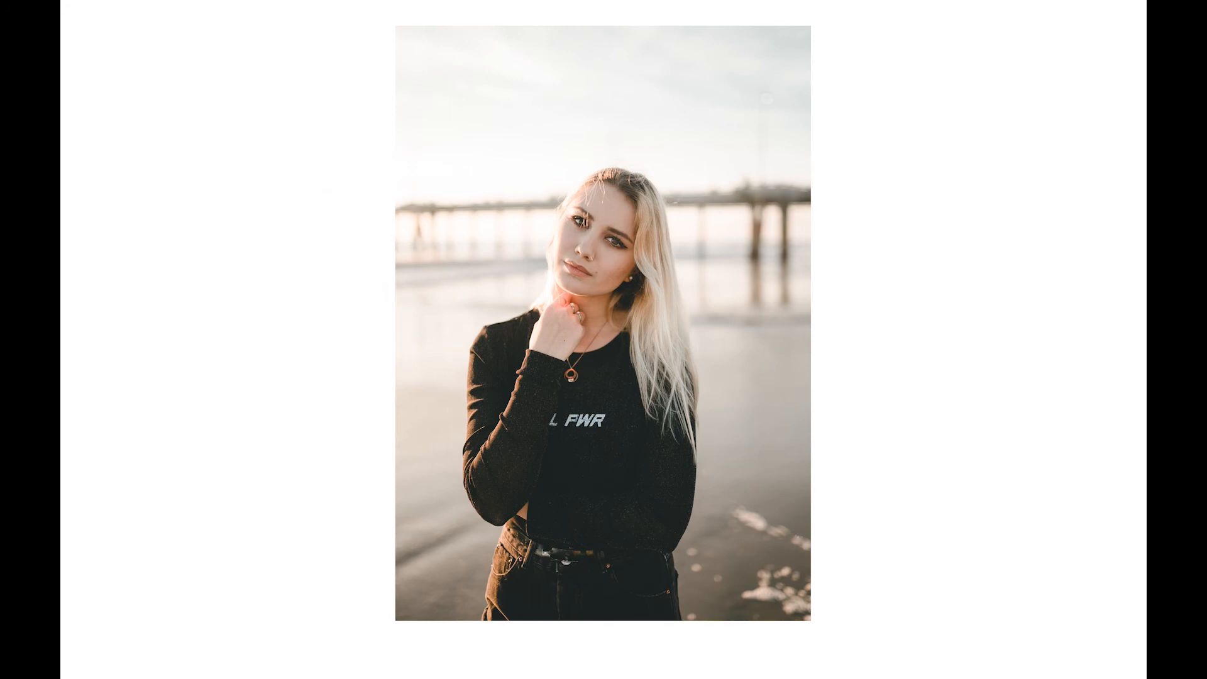
key(l)
key(s)
Step: Raise the black point of the RGB tone curve to 15.7% and inspect the portrait in Lights Out mode
click(1043, 211)
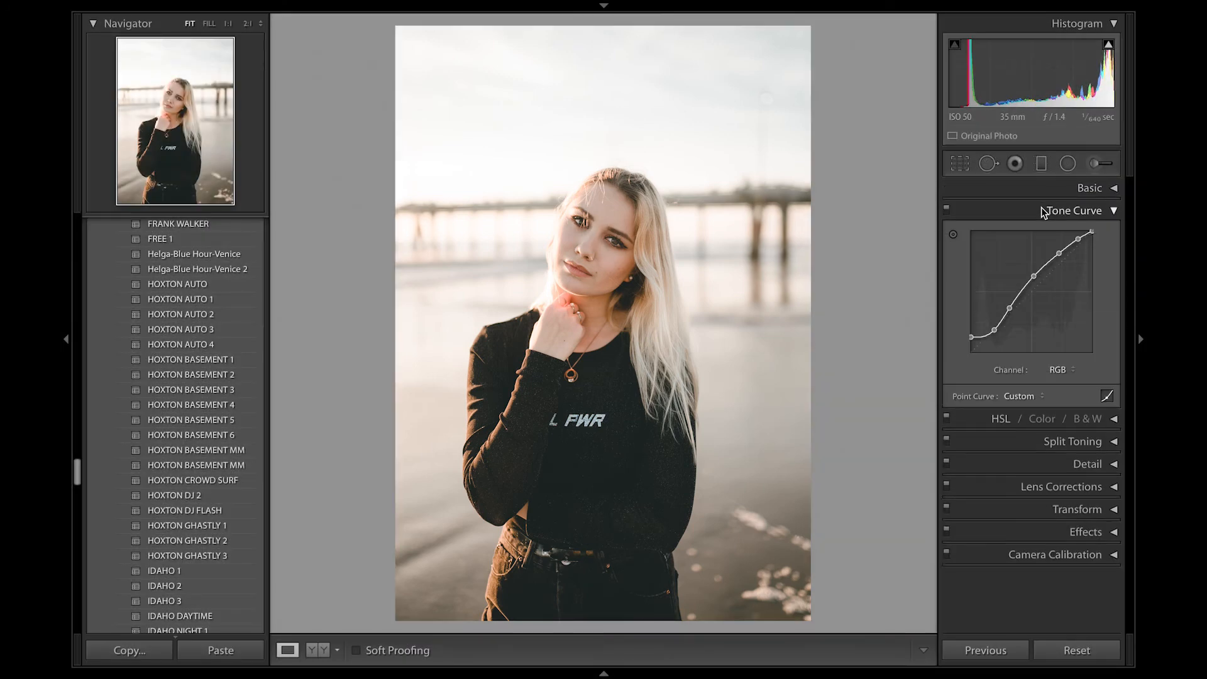
drag(994, 329, 970, 333)
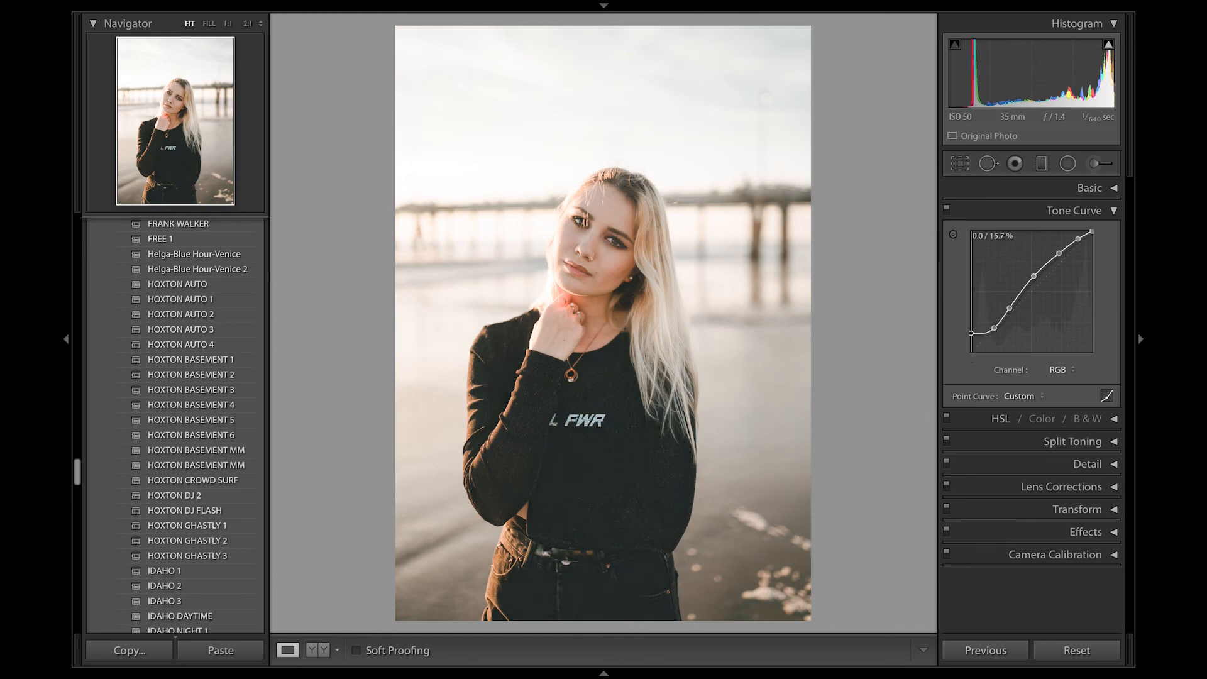
key(l)
key(l)
key(l)
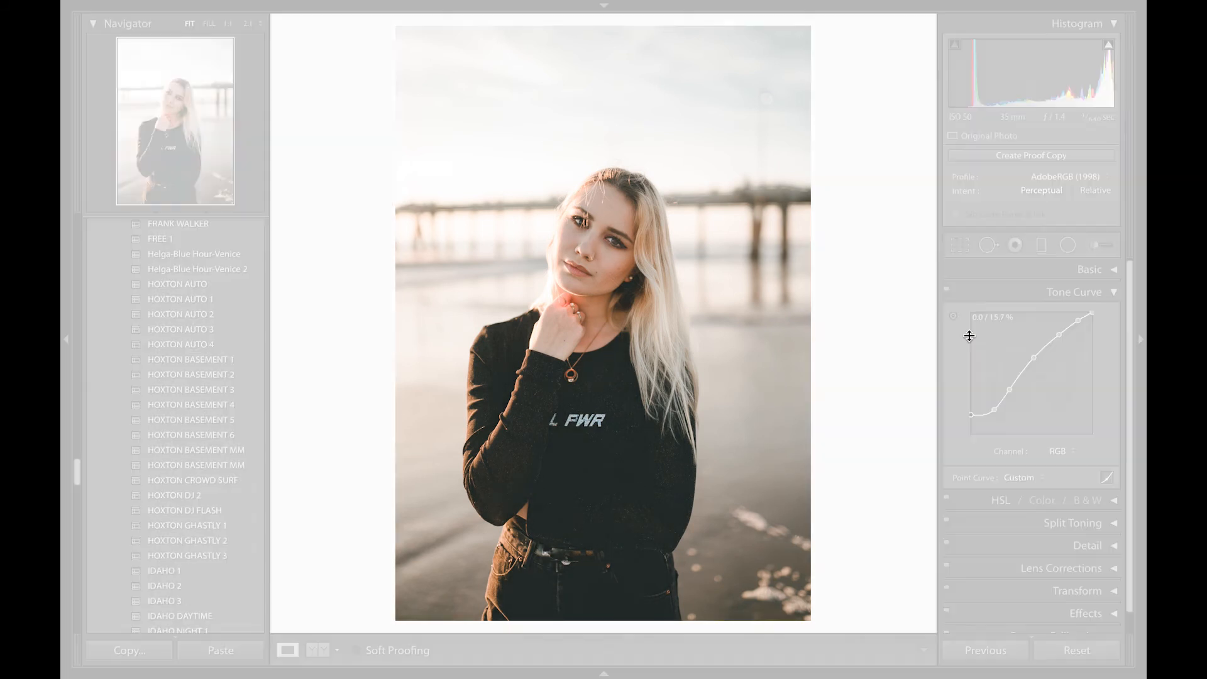
Step: Compare edited portrait DSC01112 with the neighbouring example edit, first in Develop and again in the Library loupe view
click(605, 674)
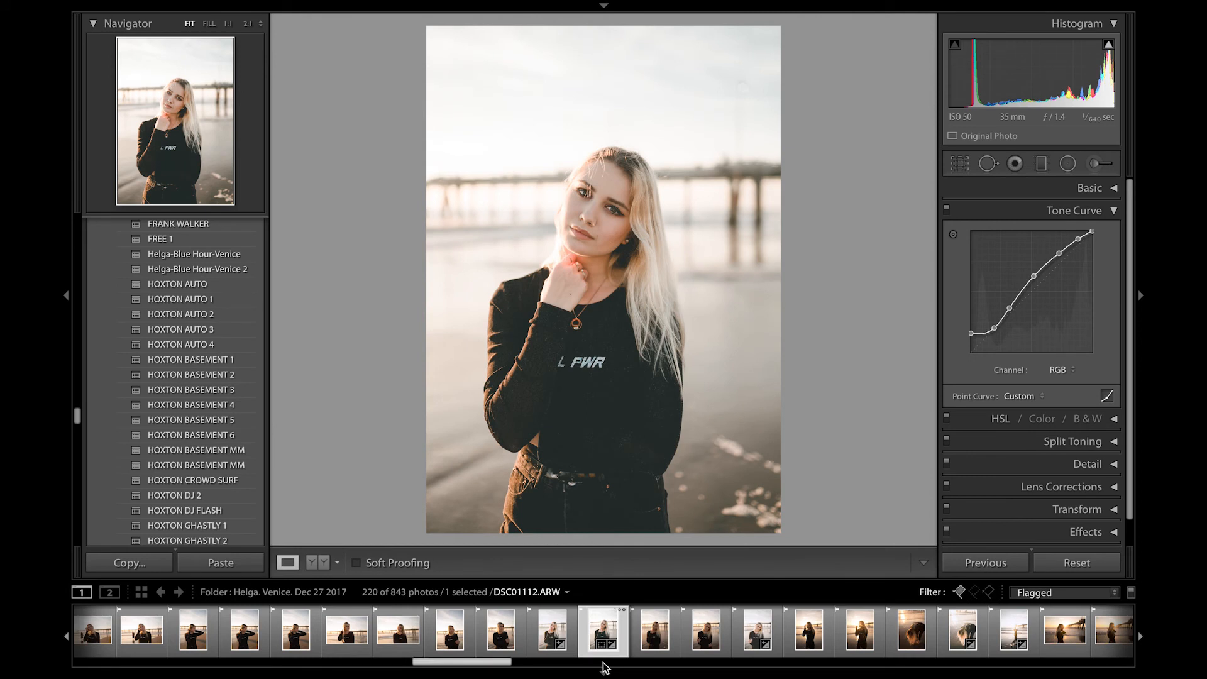
click(654, 628)
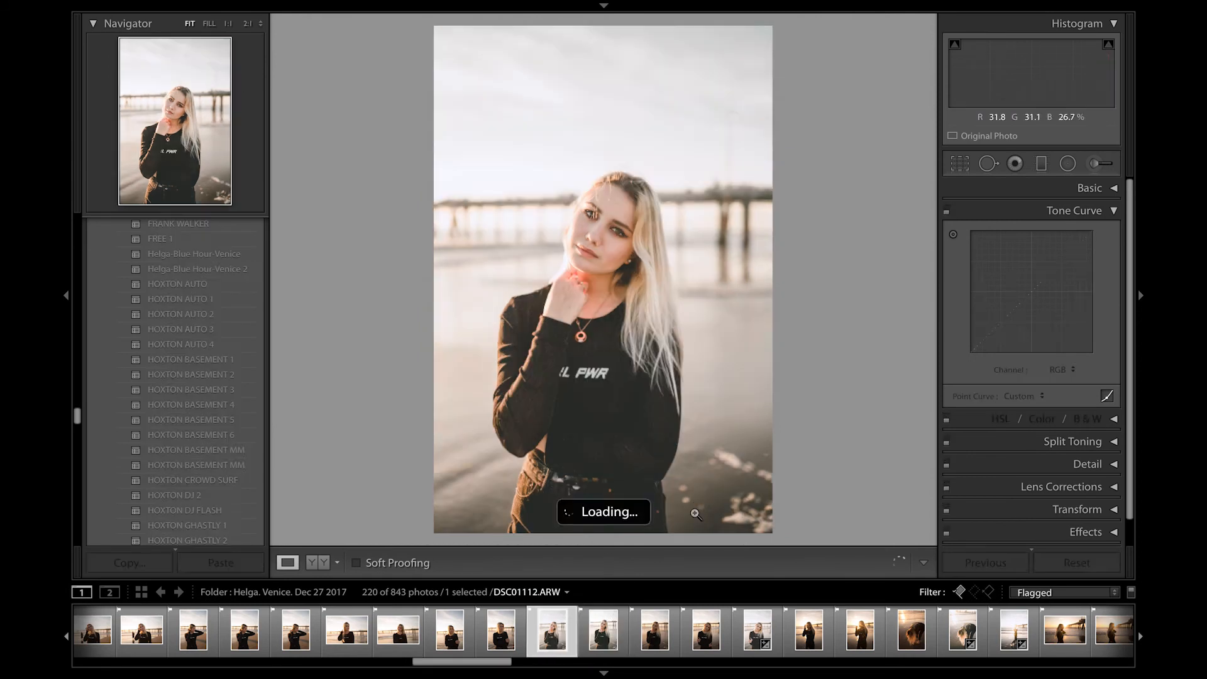
click(604, 672)
key(Right)
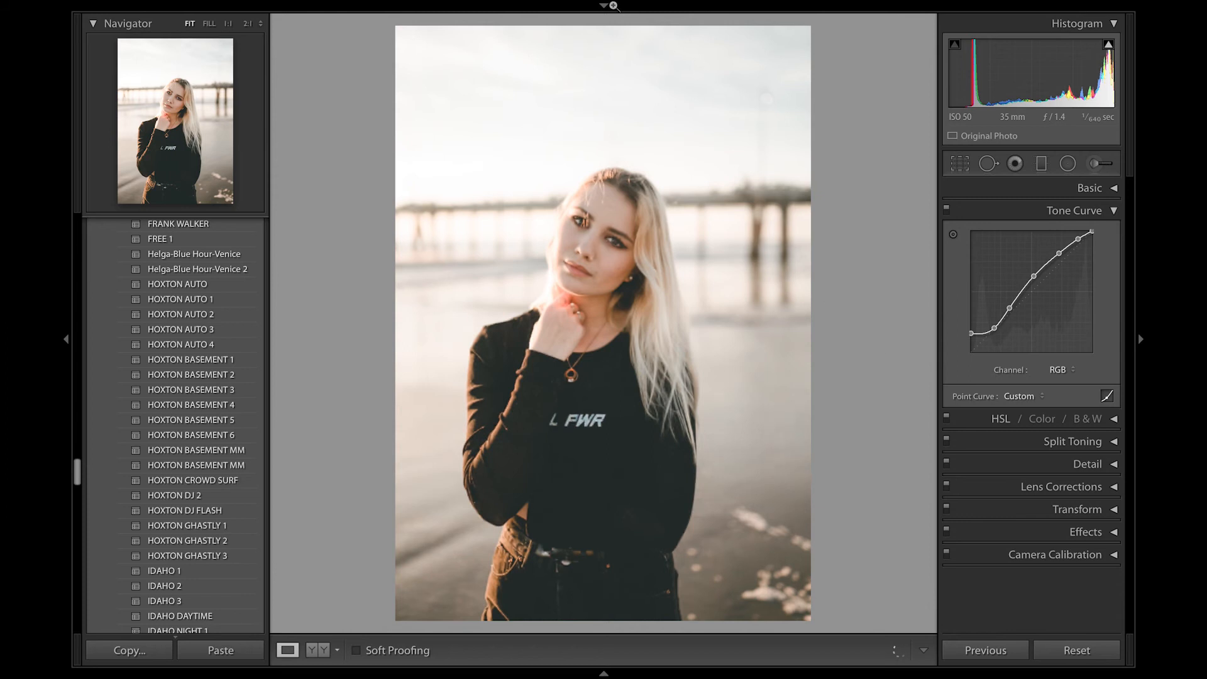
click(605, 5)
key(e)
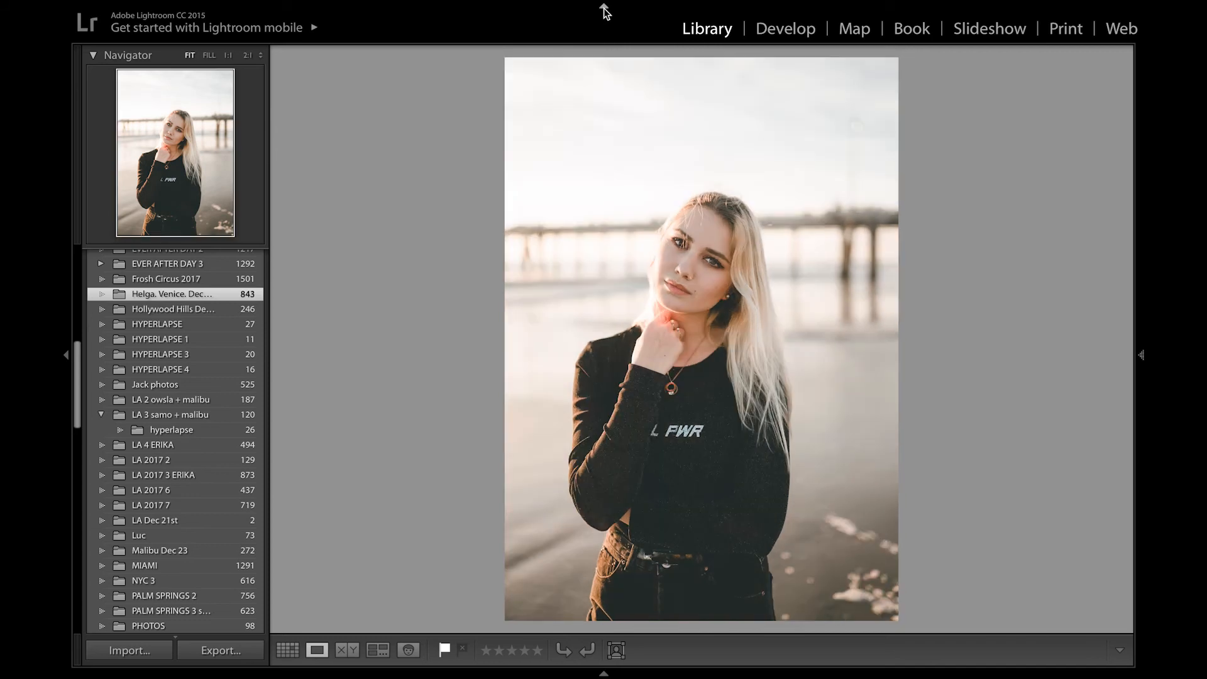
key(Right)
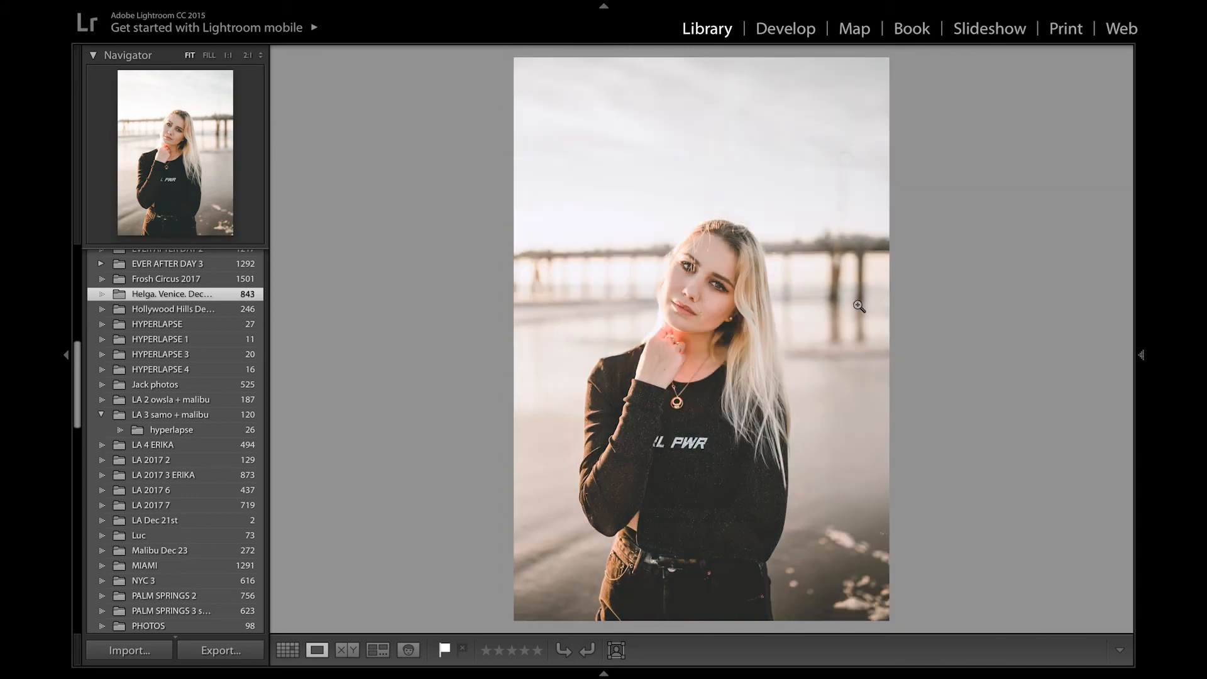
key(Right)
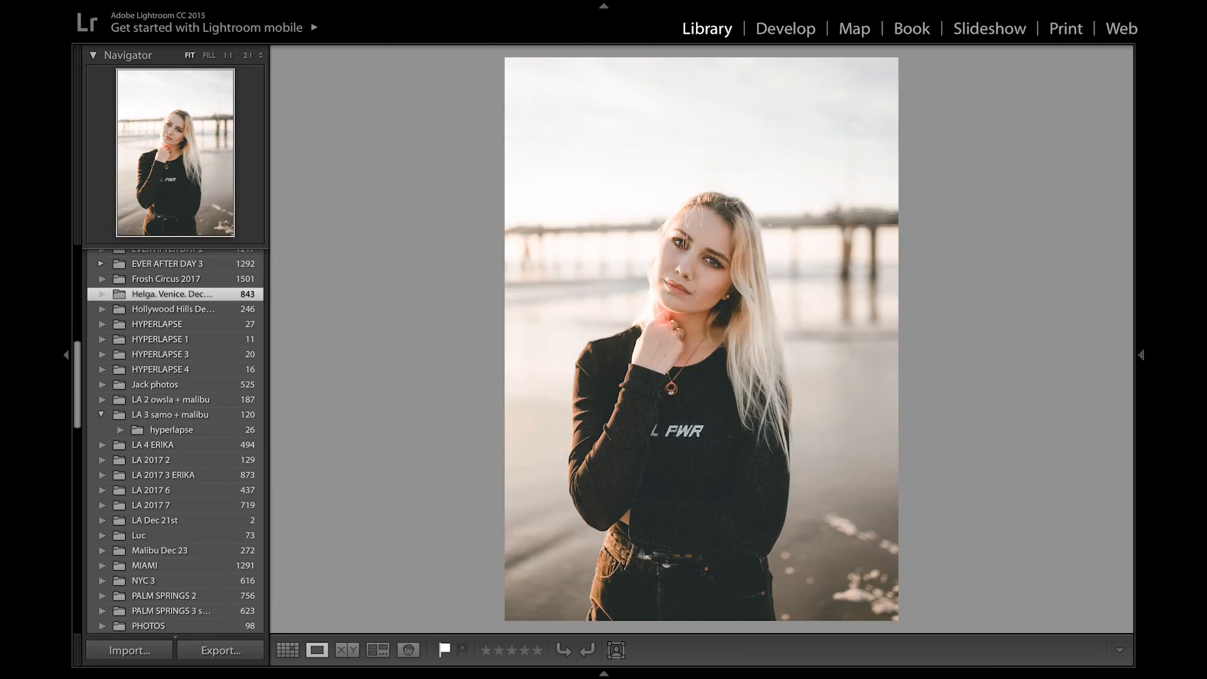
key(Right)
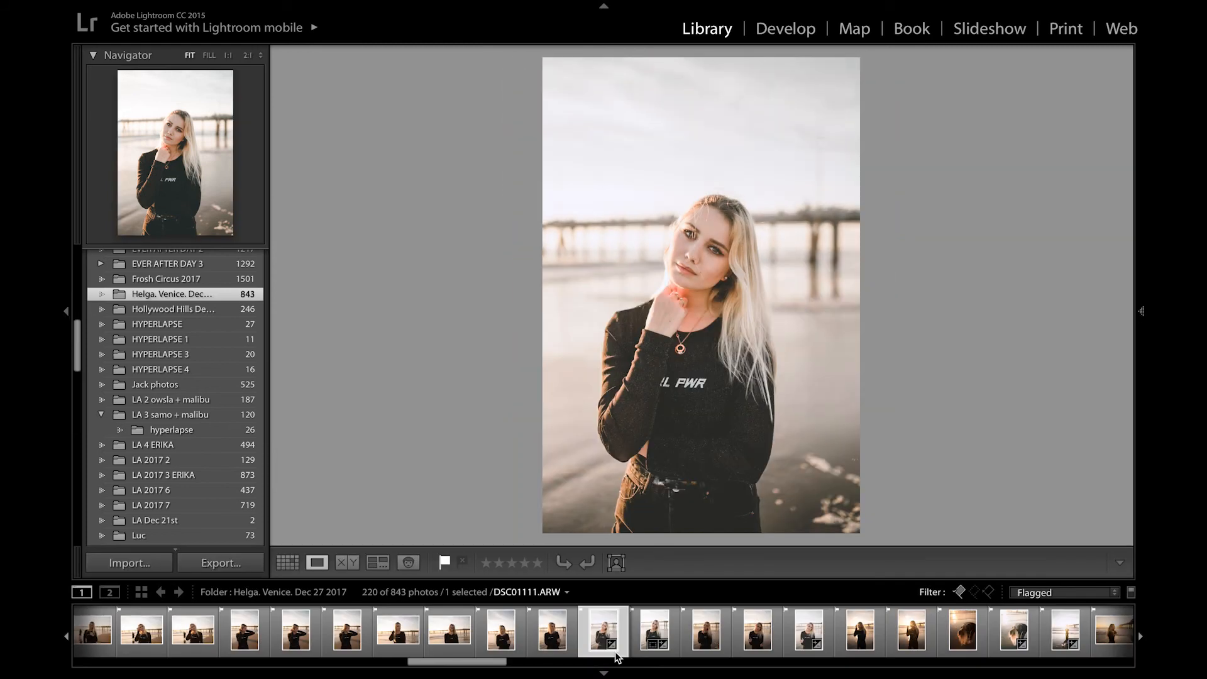
key(Left)
key(Right)
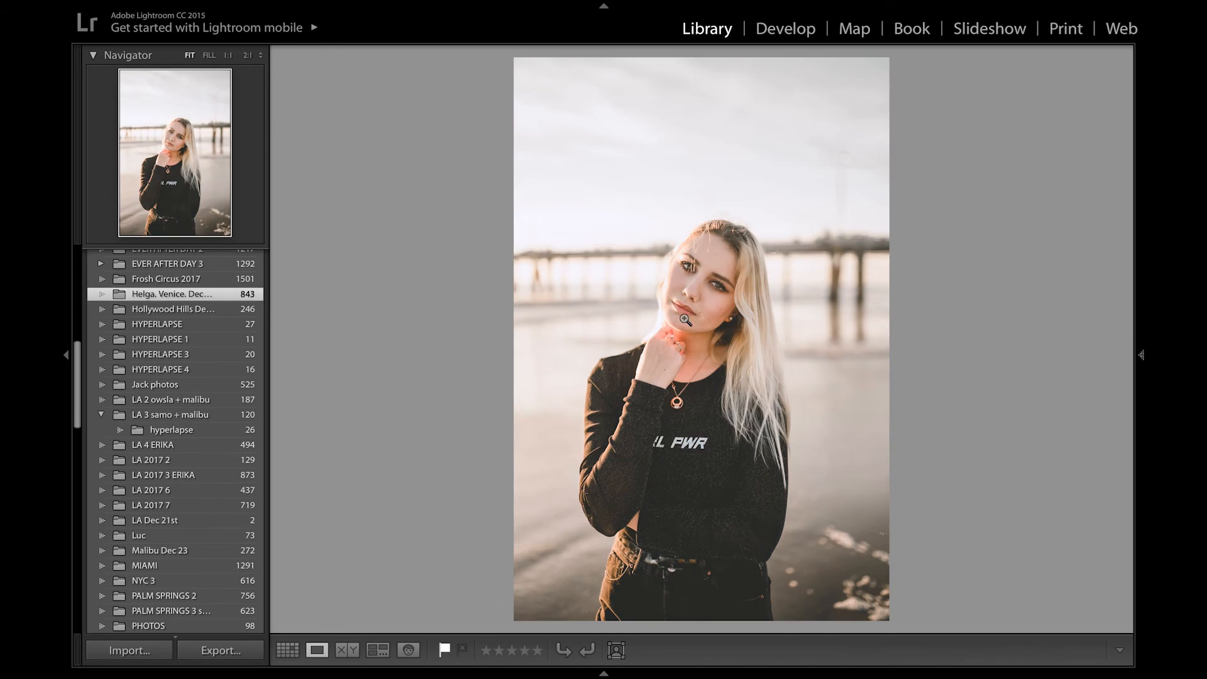
key(Right)
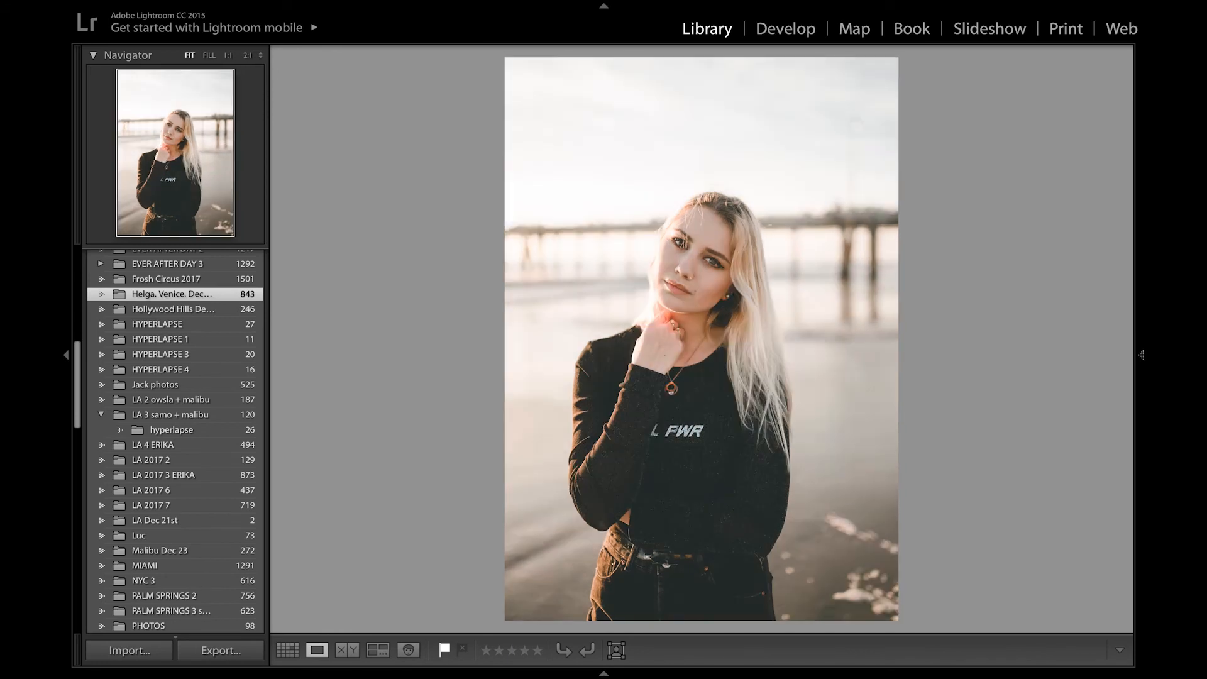
key(Right)
key(Right)
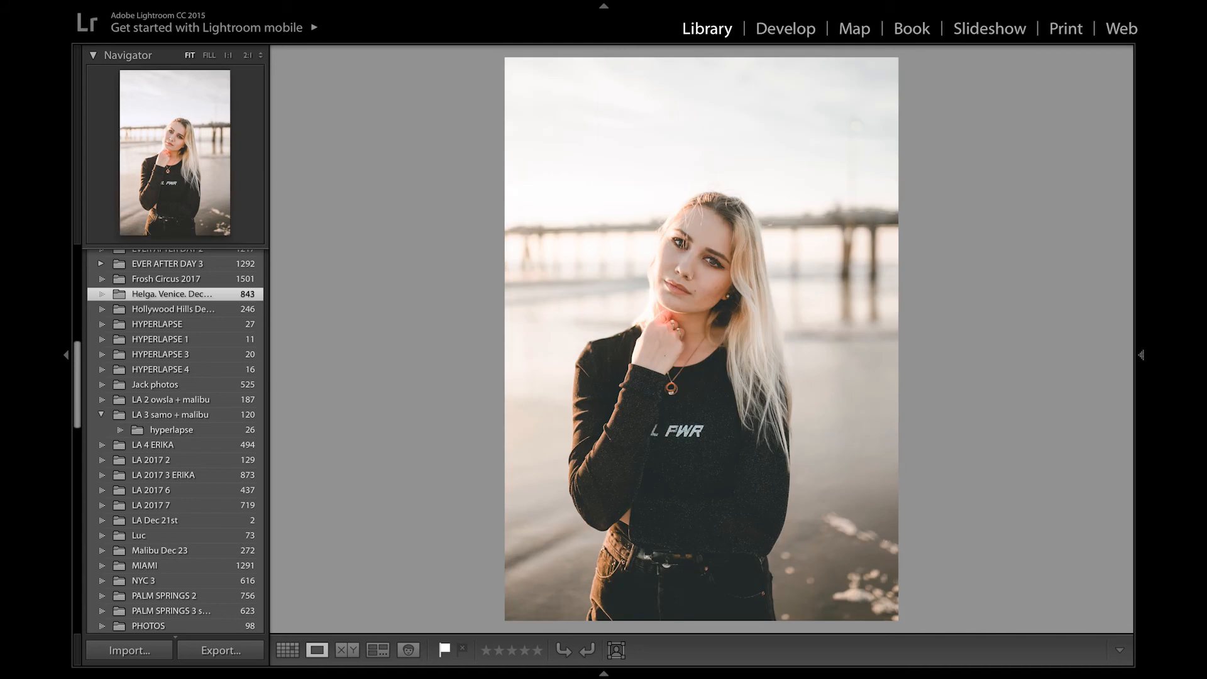
key(Right)
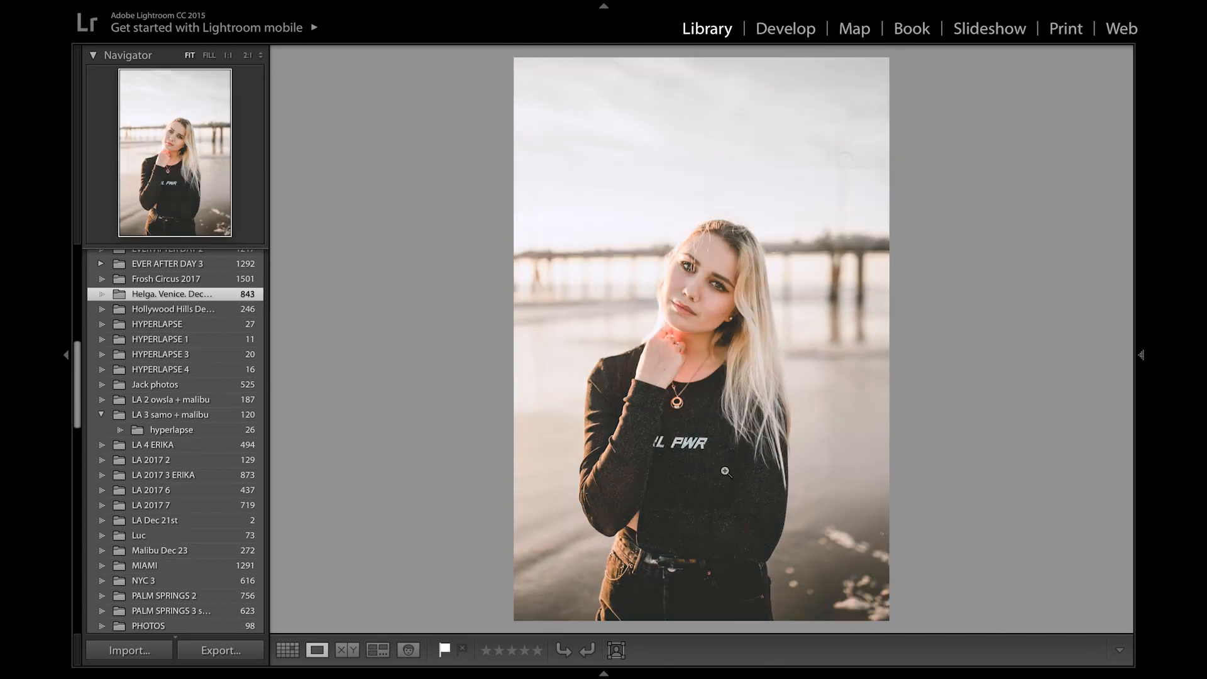
key(Right)
key(Left)
Step: Open the example portrait in Develop and set its Camera Calibration Red Primary Hue to -6
click(790, 35)
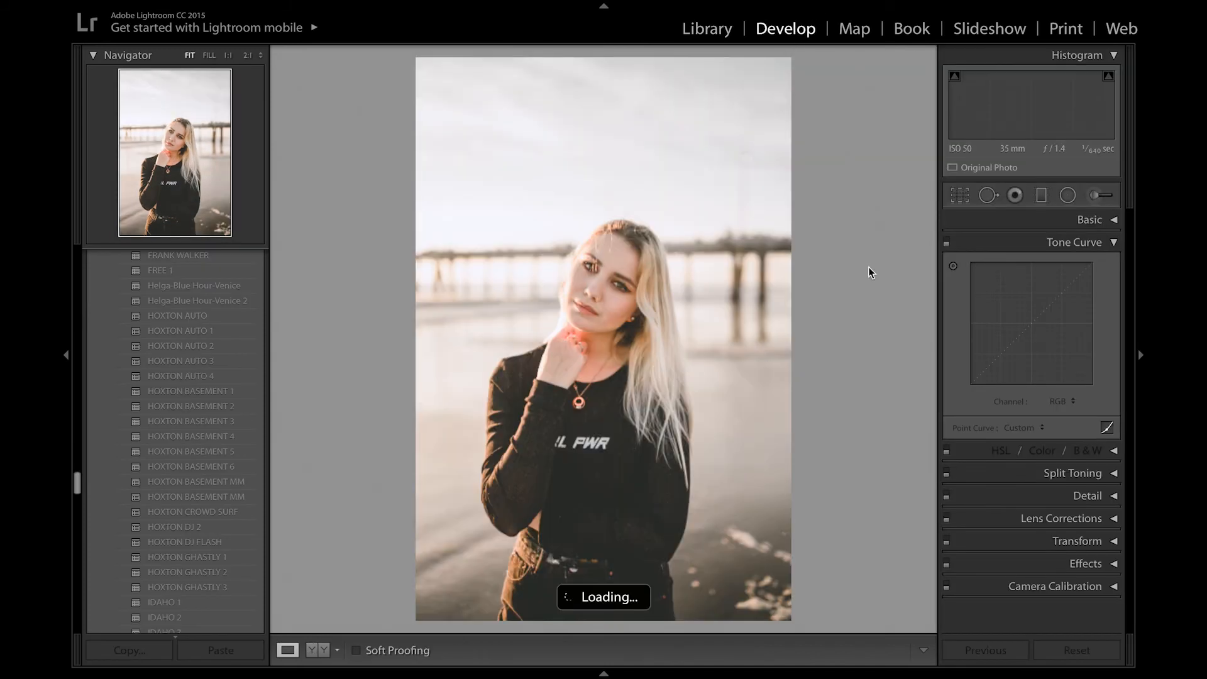
click(1072, 584)
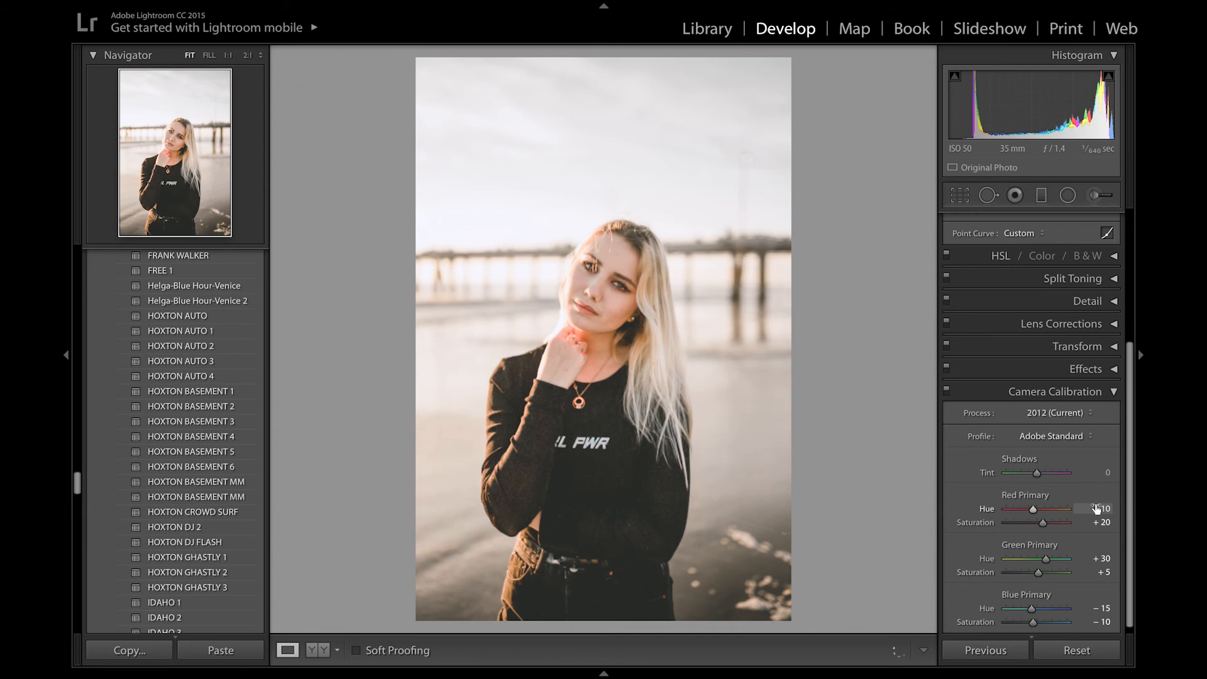
drag(1096, 507, 1093, 508)
click(1095, 508)
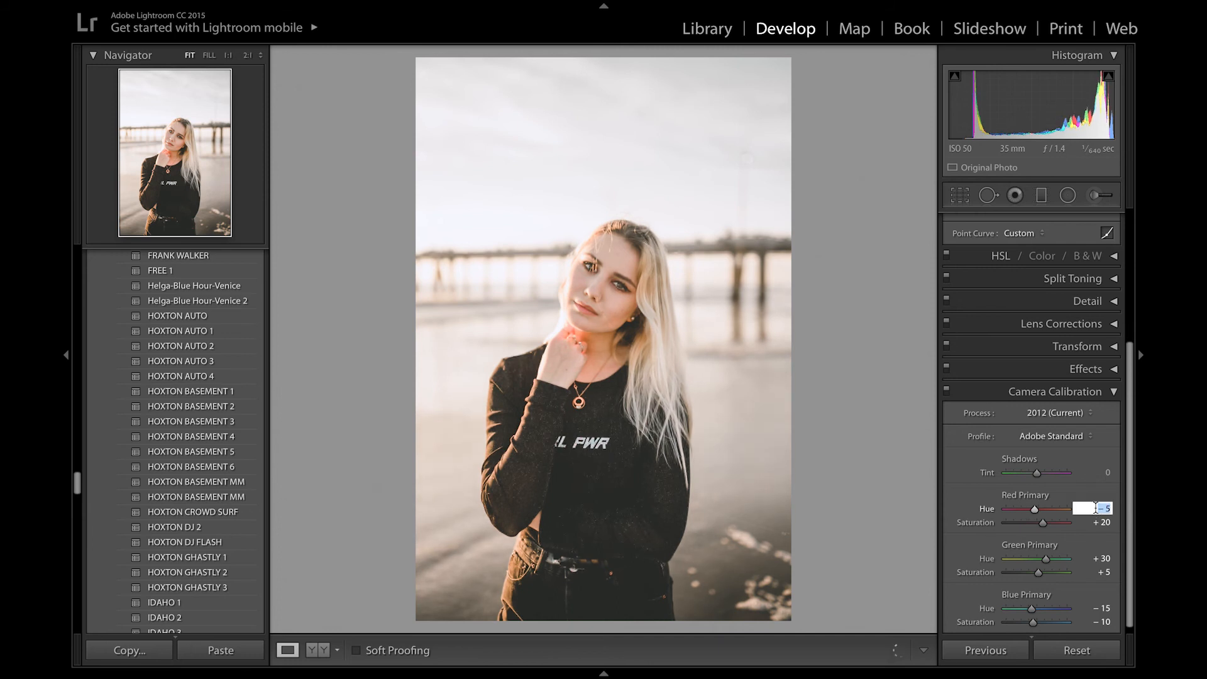
text(-6)
key(Return)
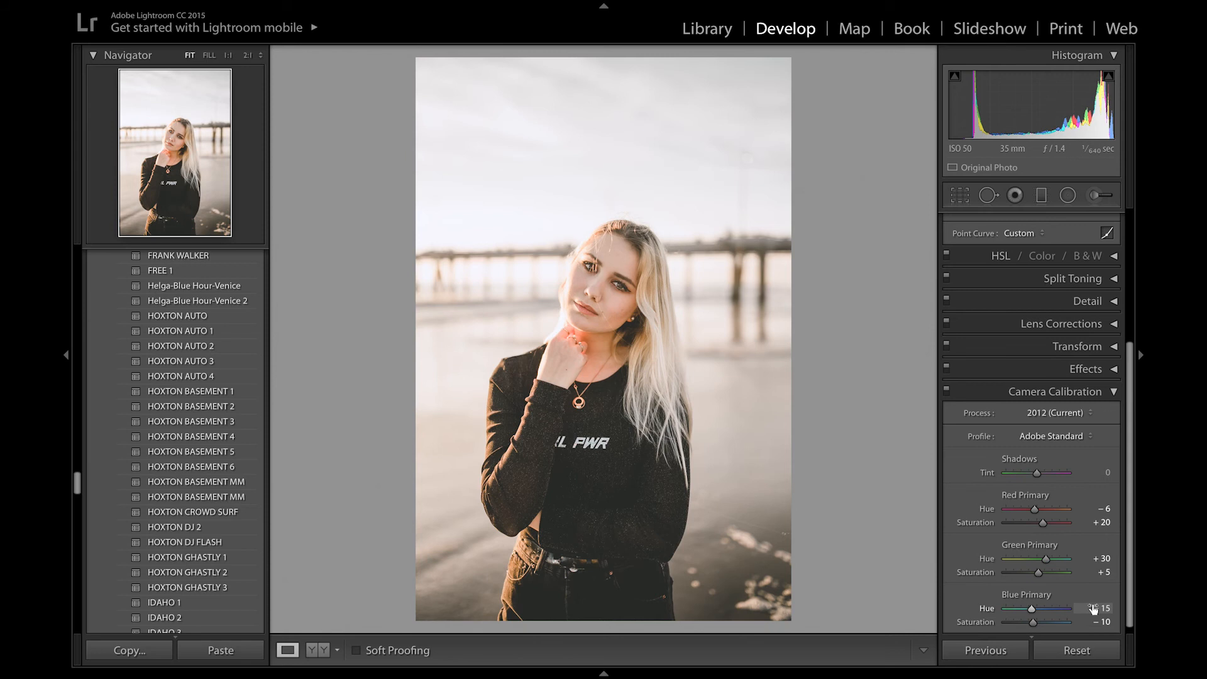
Step: Set the example portrait's Blue Primary Hue to -10 and close the Camera Calibration and Tone Curve settings
key(Down)
key(Up)
key(Down)
click(1093, 608)
key(Return)
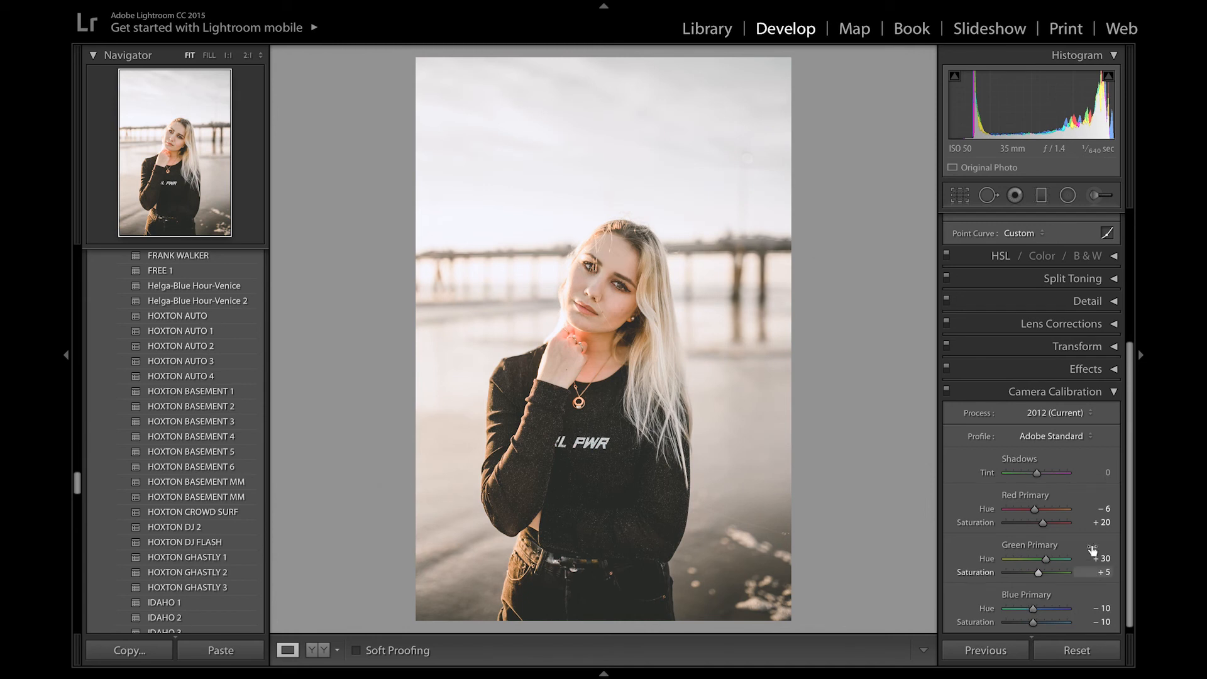
click(1044, 391)
click(1044, 241)
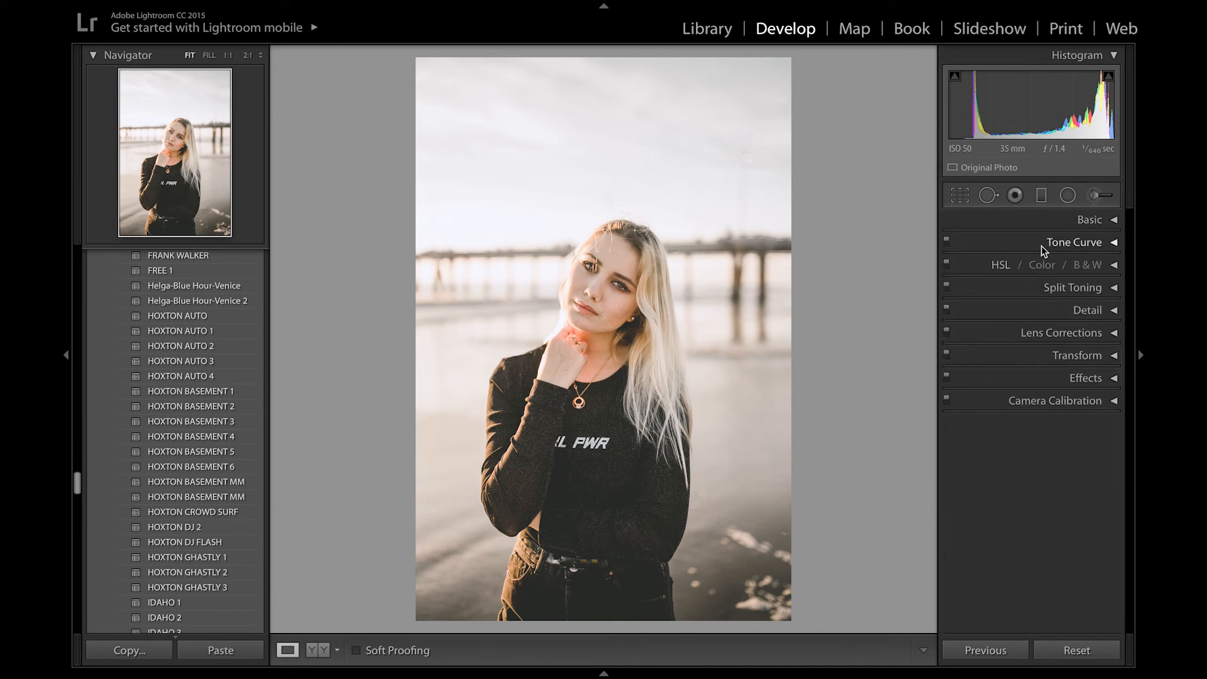
Step: Compare the example portrait with DSC01112, check its HSL Luminance values, and view it in the Library
key(Right)
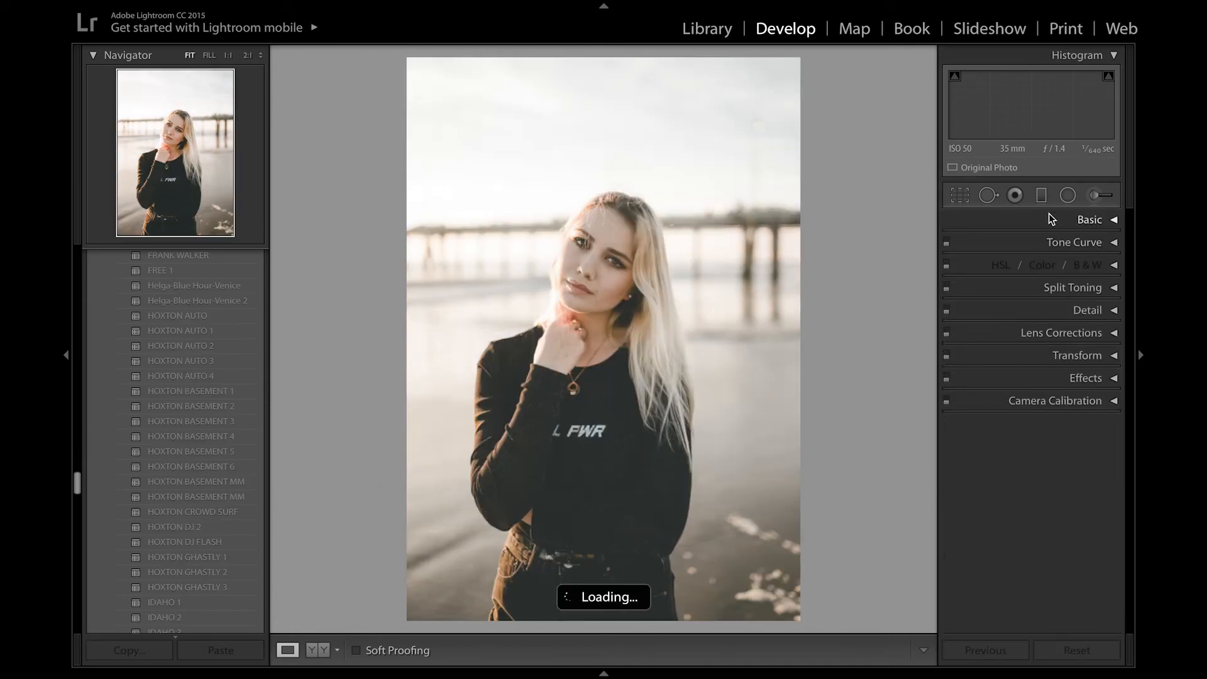
key(Left)
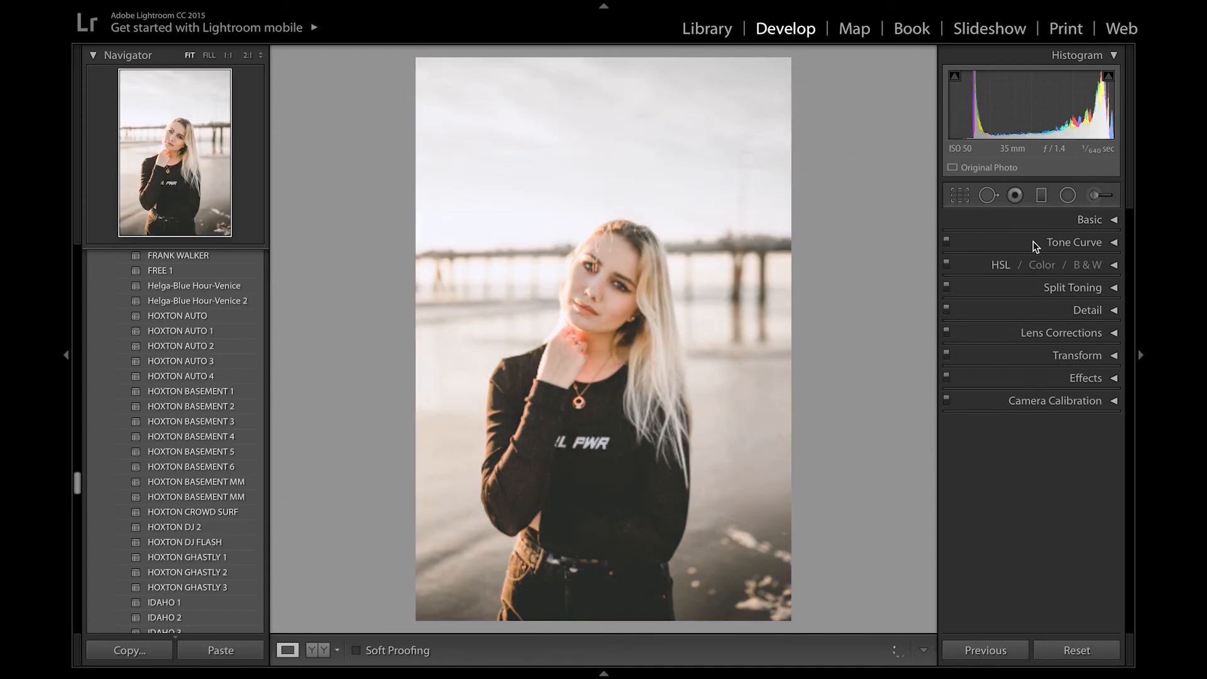
click(1001, 263)
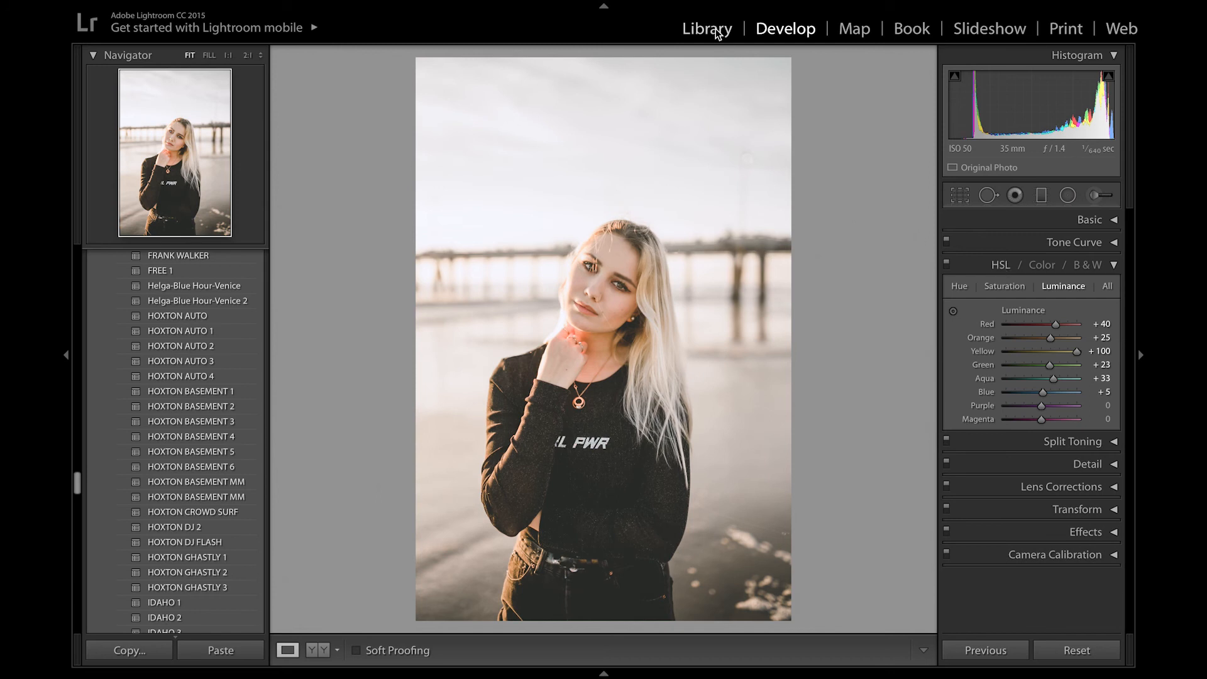
key(e)
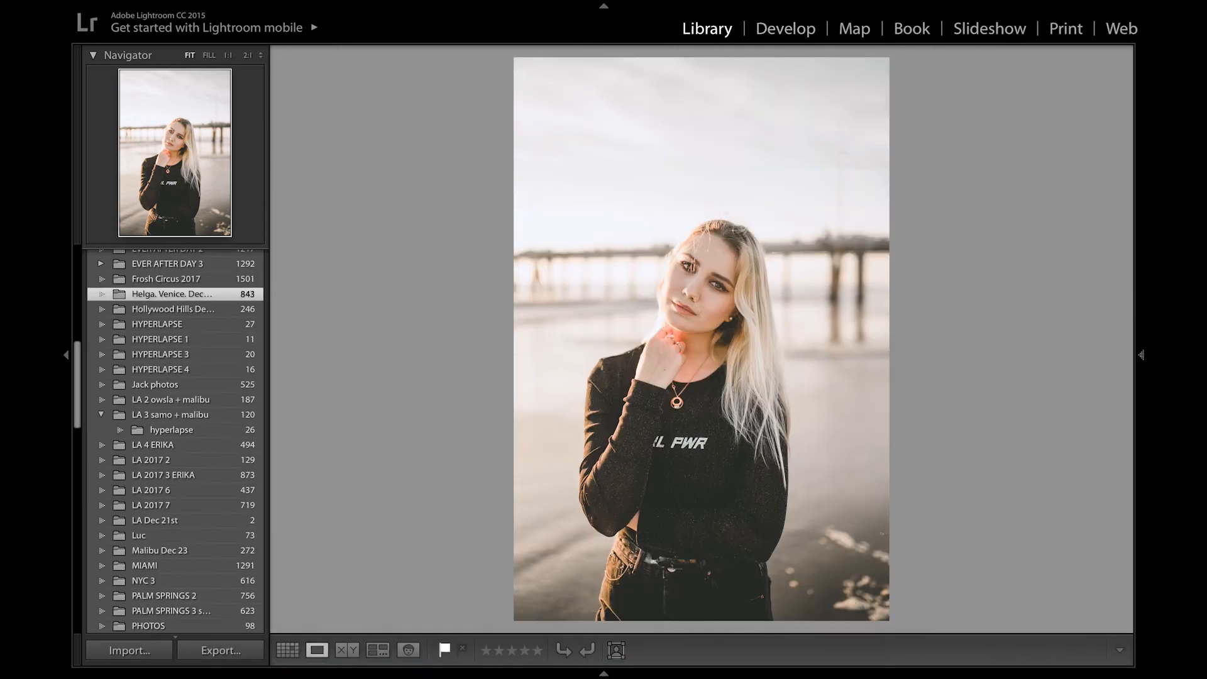
Step: Copy the develop settings of DSC01112, leaving out Brush, Transform, Spot Removal and Crop
click(774, 29)
click(130, 651)
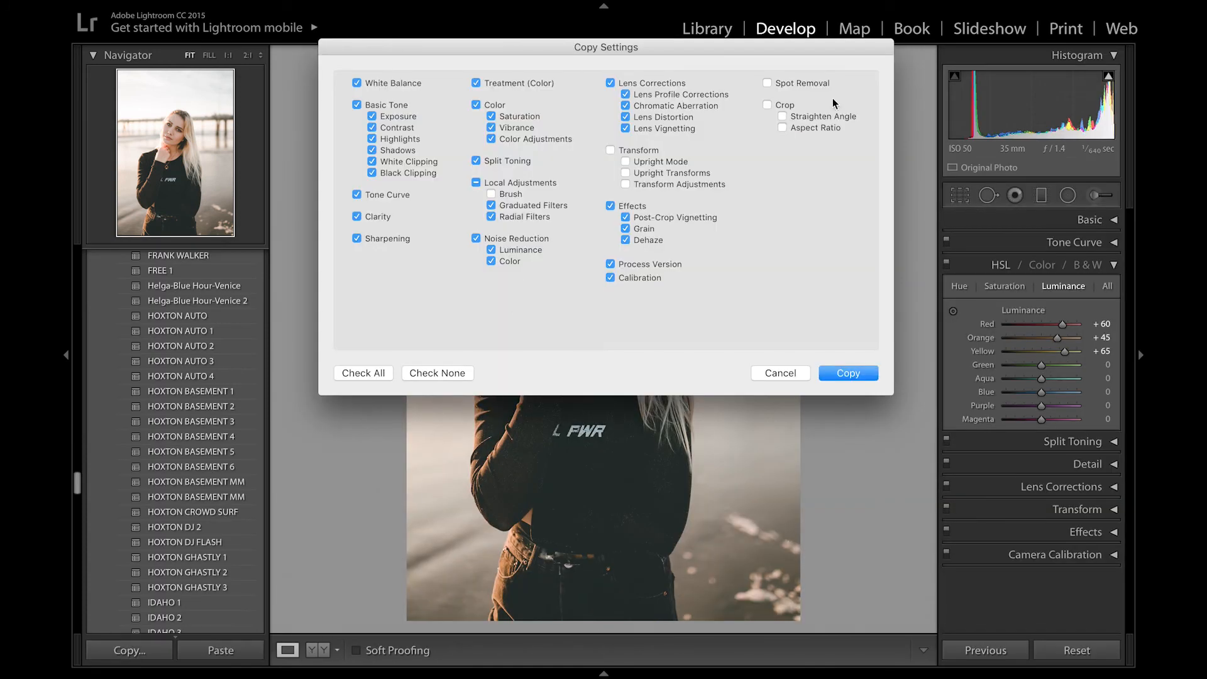
click(848, 374)
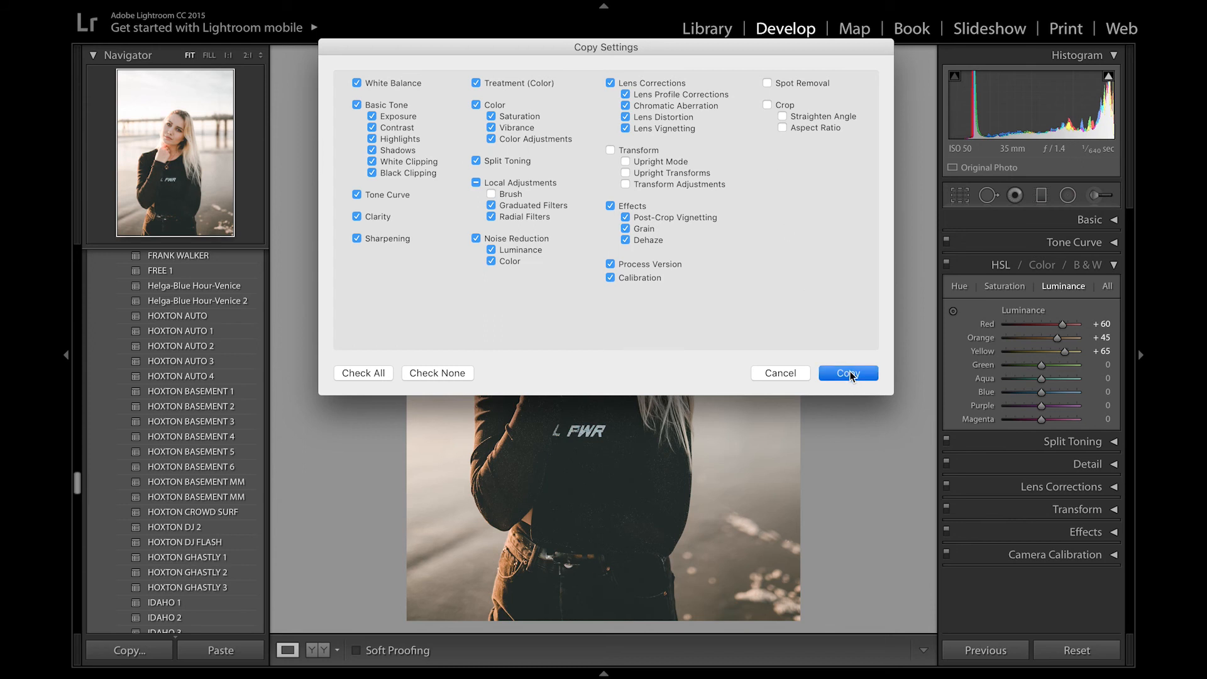
Step: Open the unedited portrait of the woman looking sideways in front of the pier and paste the copied settings onto it
mouse_move(618, 674)
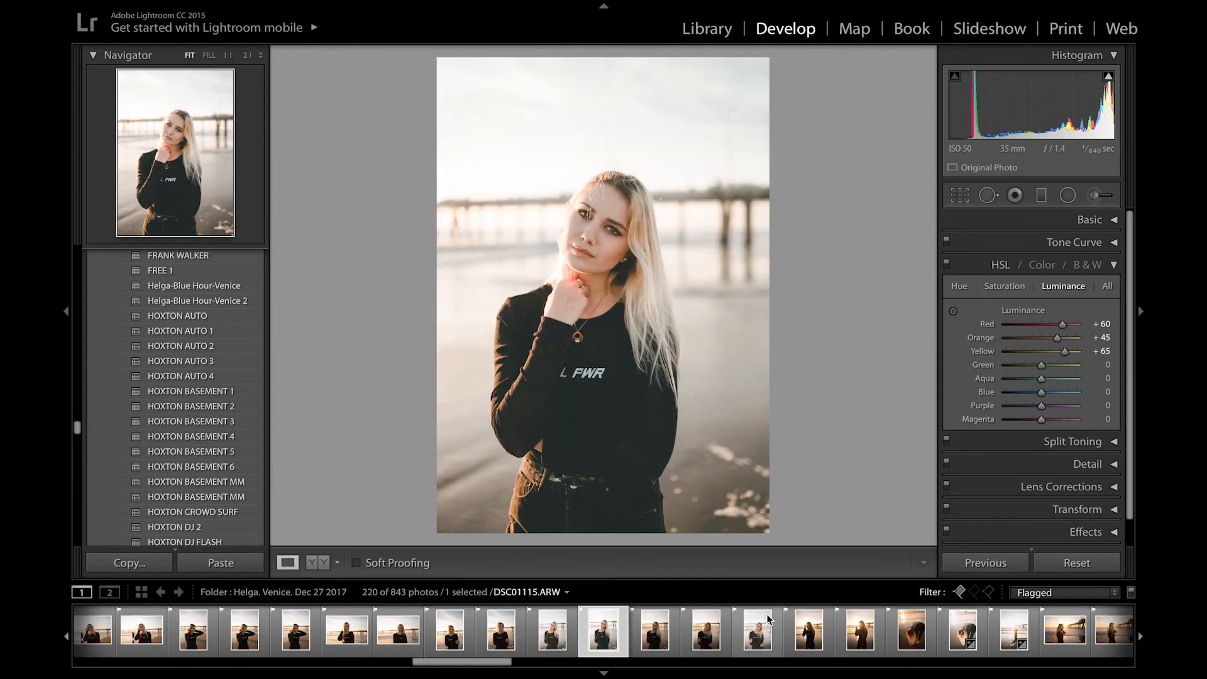
scroll(762, 634, right, 1)
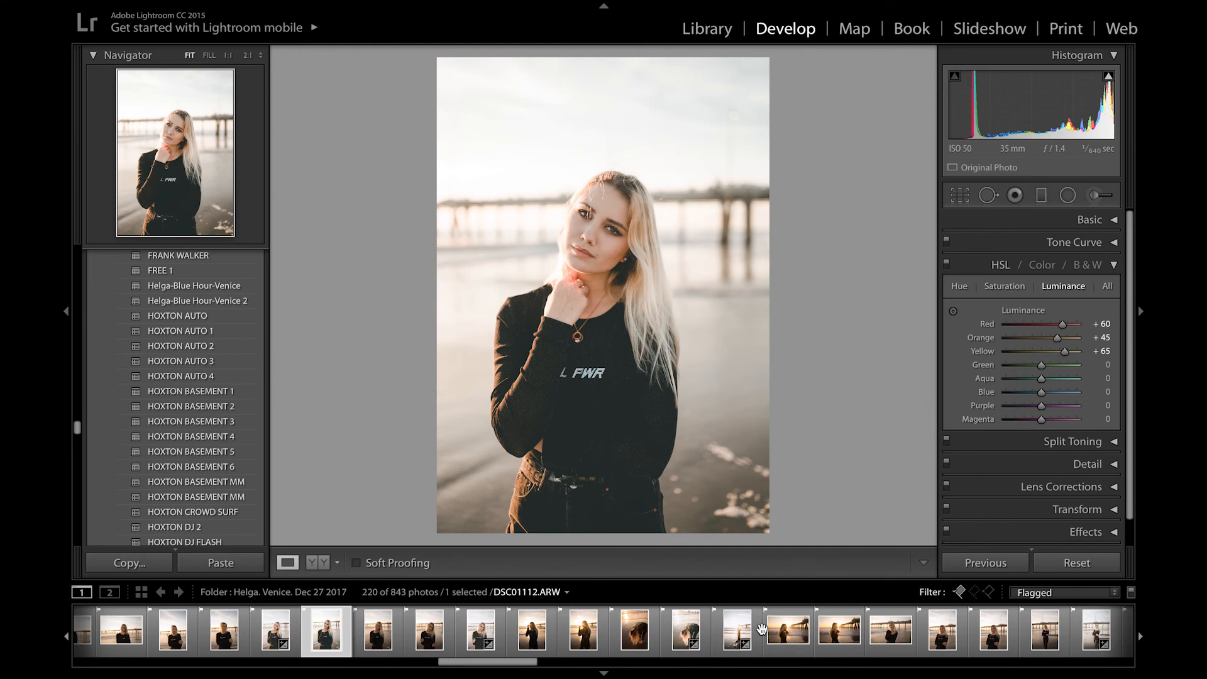
scroll(762, 633, right, 10)
click(752, 630)
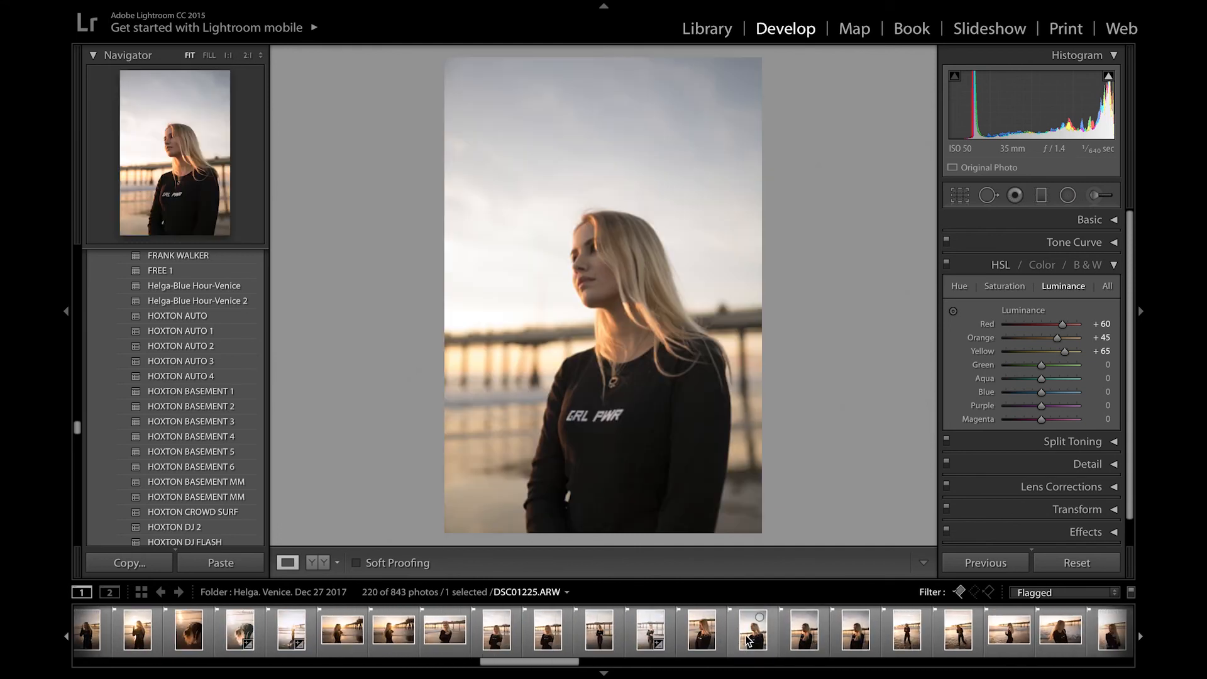
click(622, 675)
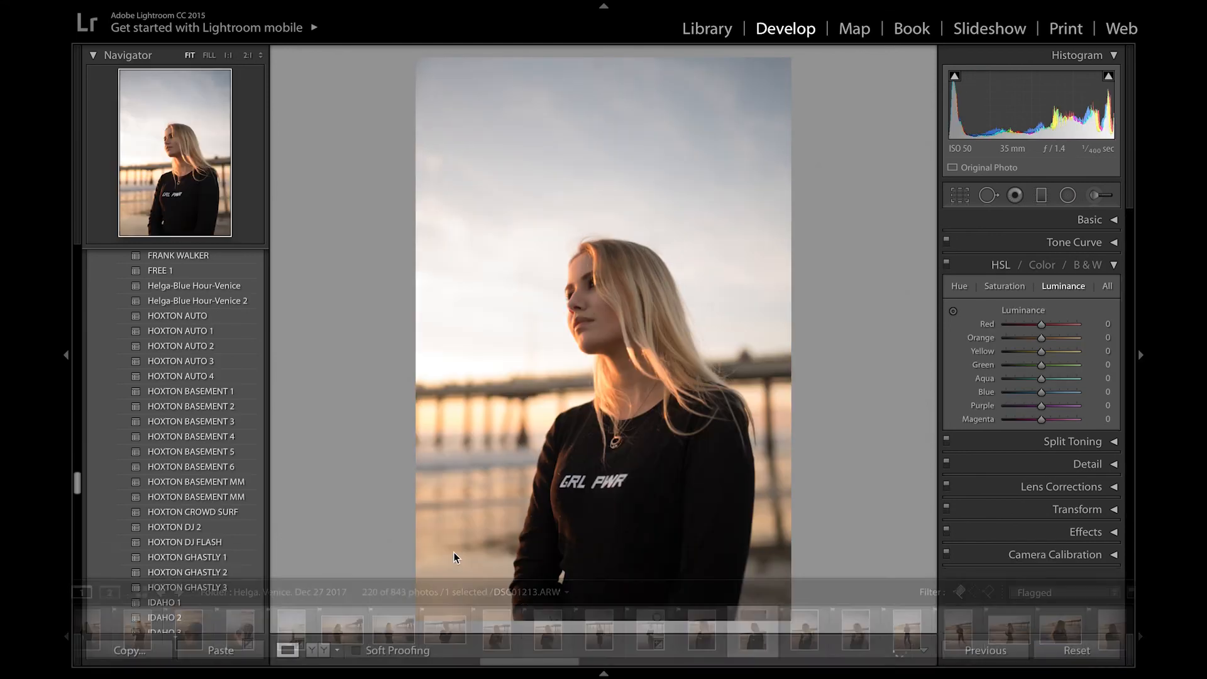
click(222, 653)
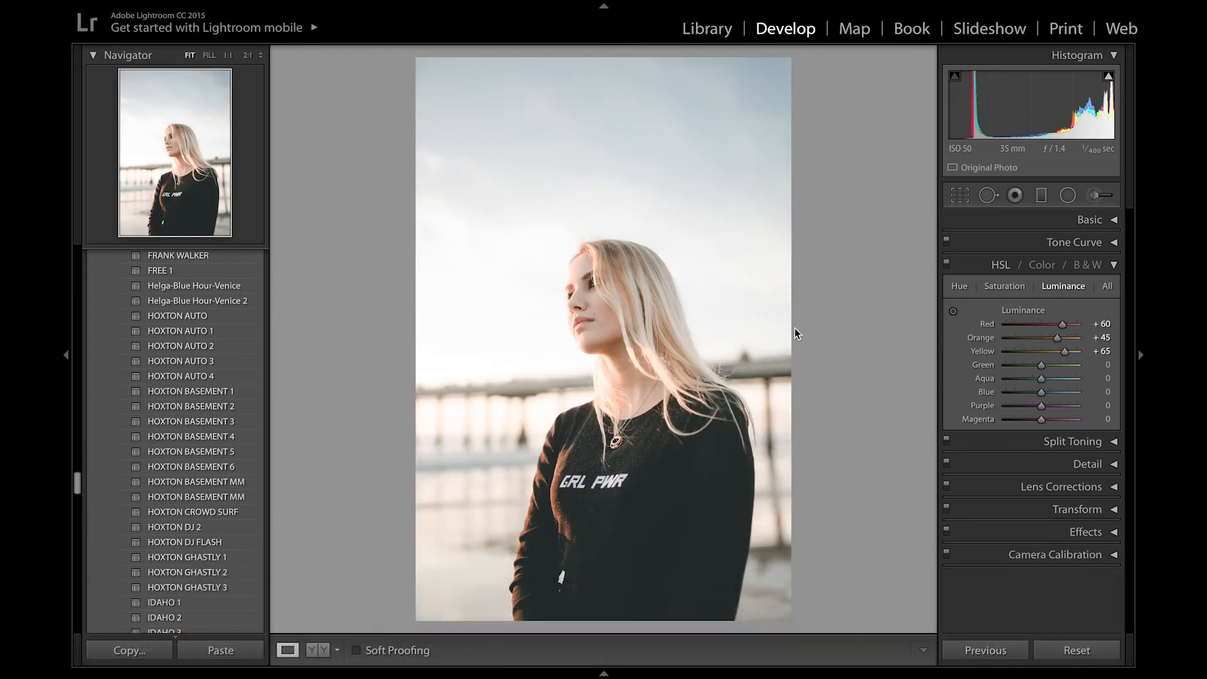
Step: Activate targeted adjustment for the HSL Hue, try shifting the Orange hue, and reset it
click(960, 287)
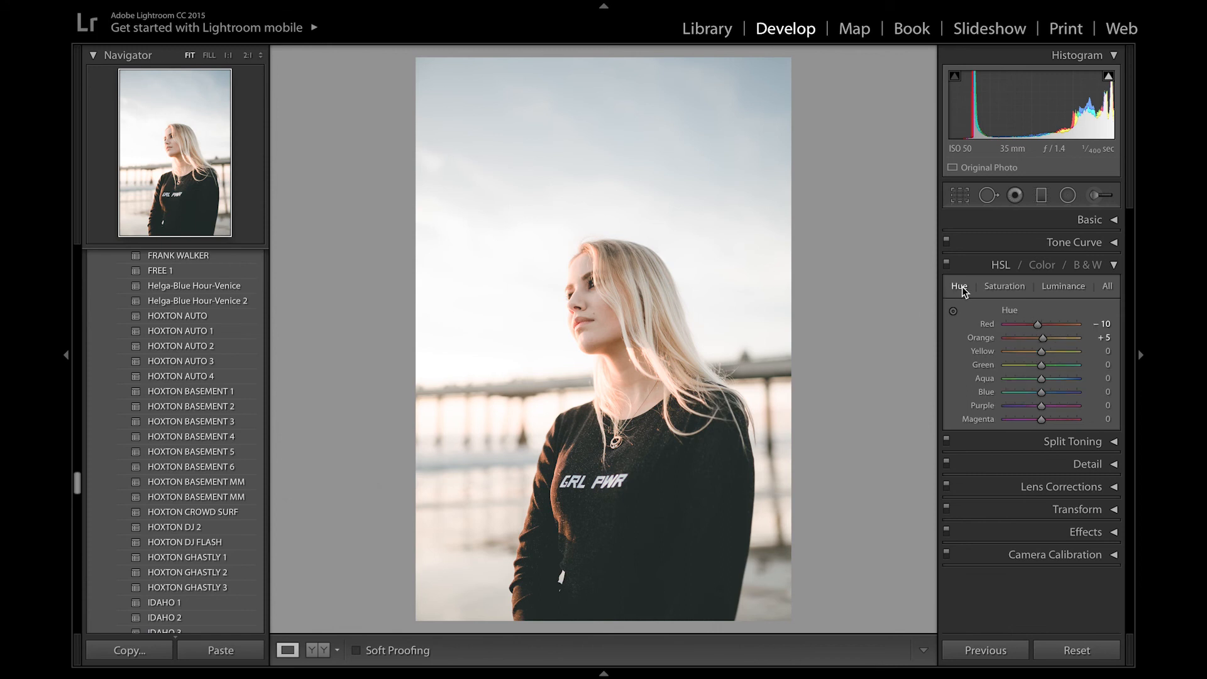
click(953, 311)
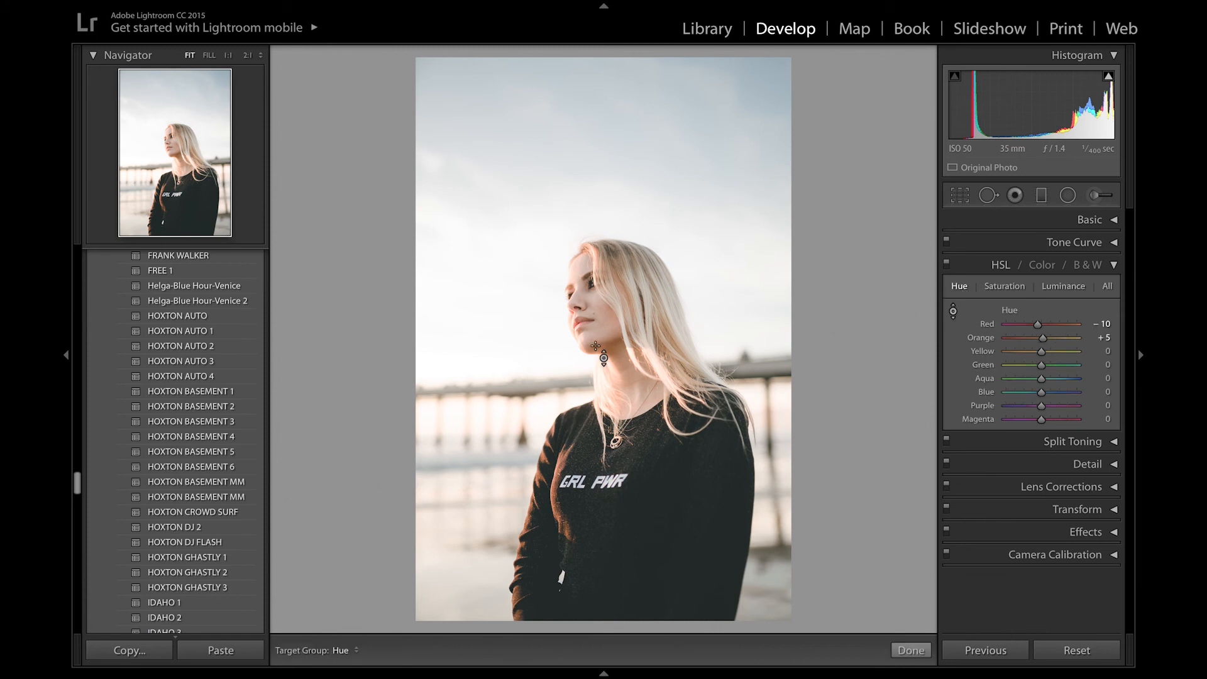
click(1050, 339)
double_click(1052, 339)
Step: Reset the HSL Luminance of Red and Yellow to 0 and set Orange to +35
click(1062, 286)
double_click(1058, 337)
double_click(1064, 352)
drag(1062, 324, 1052, 340)
click(1100, 338)
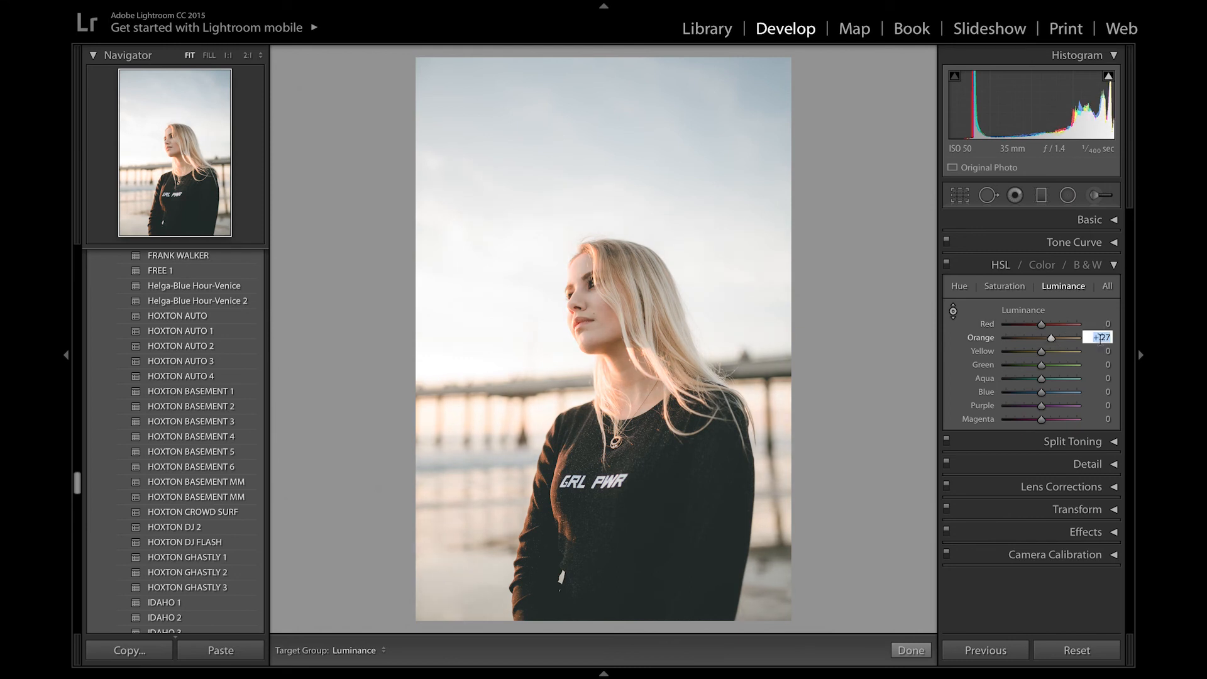
text(35)
key(Return)
drag(1040, 351, 1107, 338)
double_click(1071, 352)
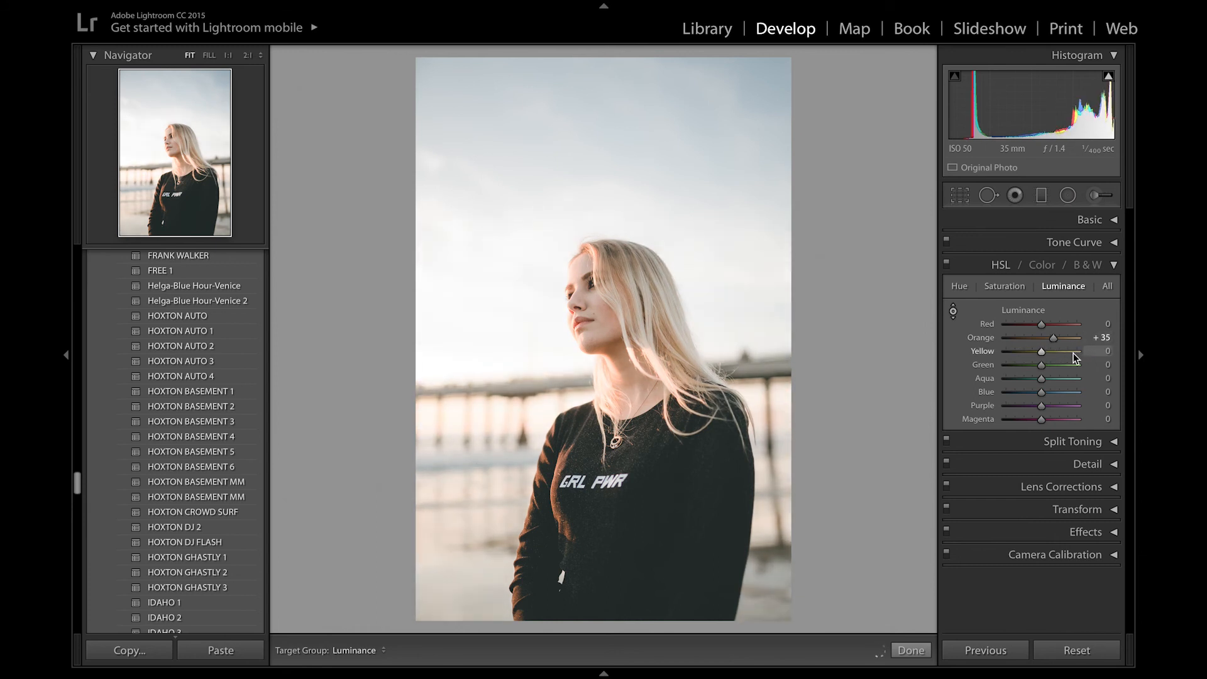
Step: Set the HSL Luminance of Yellow to +85 and of Red to +20
click(1073, 354)
click(1097, 351)
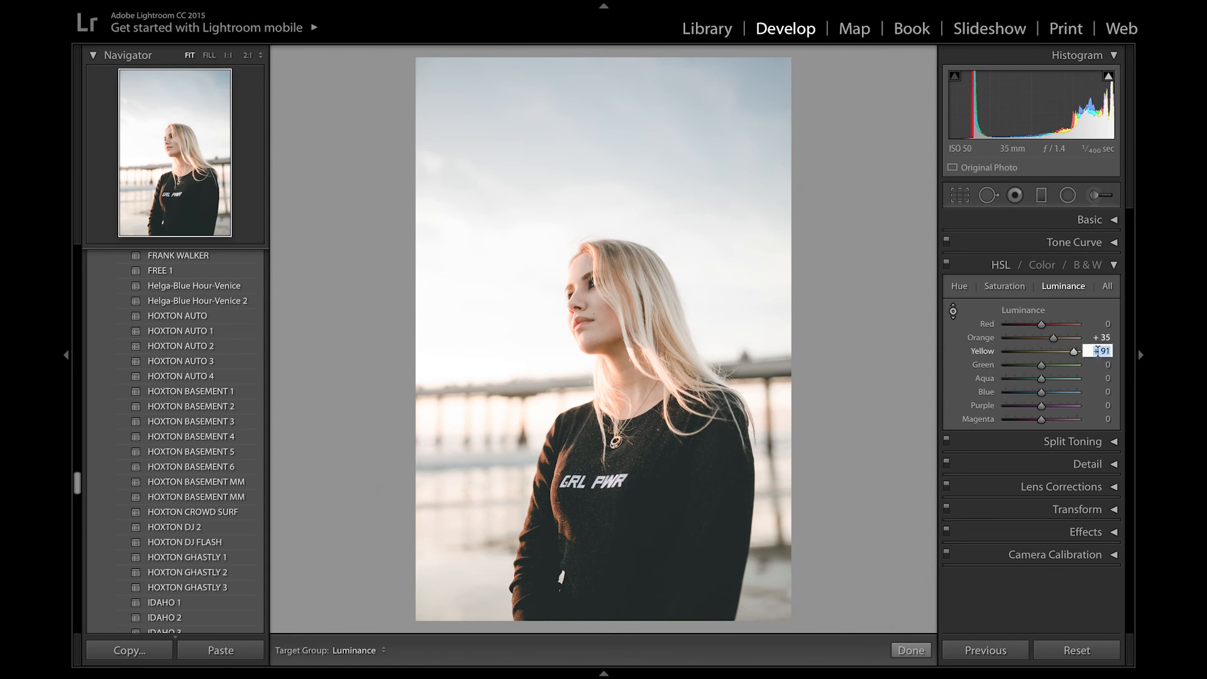
text(8)
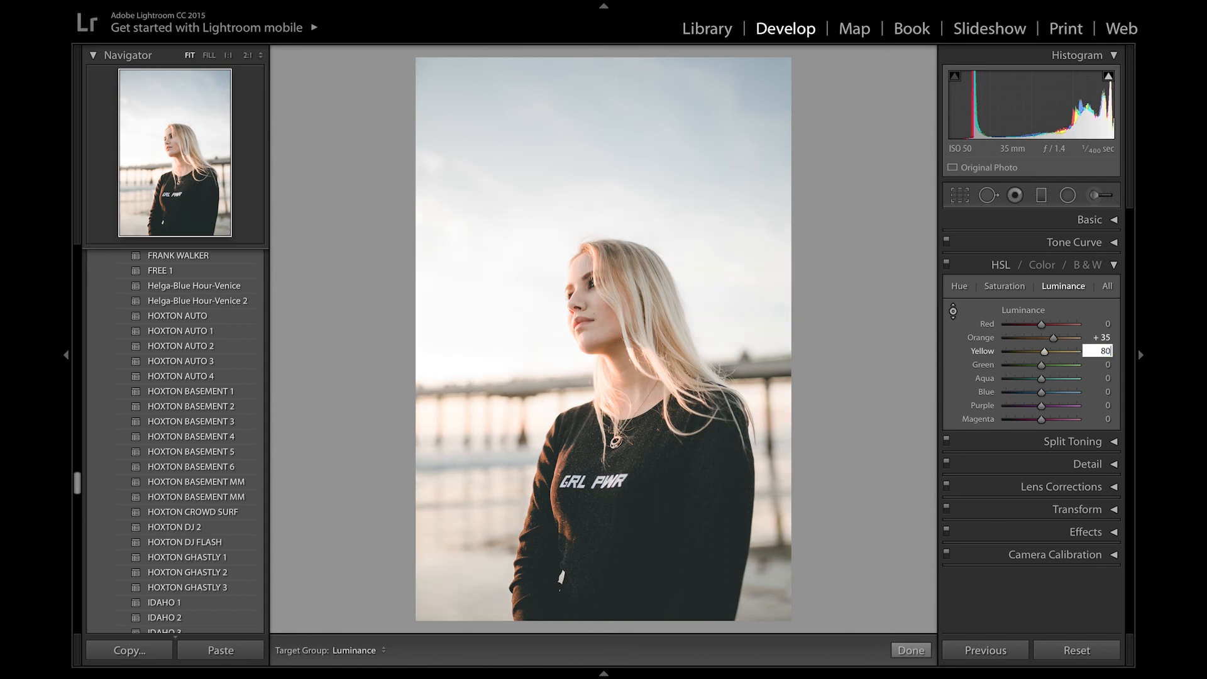
text(0)
key(Return)
click(1059, 325)
drag(1060, 325, 1068, 325)
double_click(1068, 326)
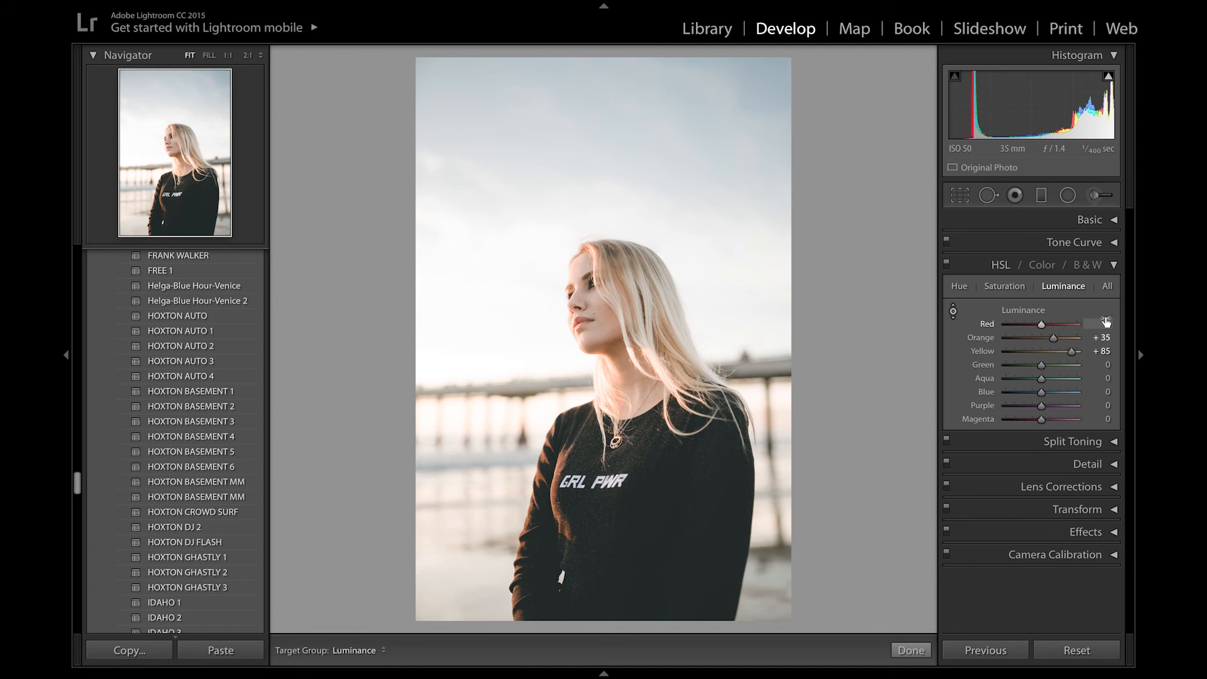
click(999, 264)
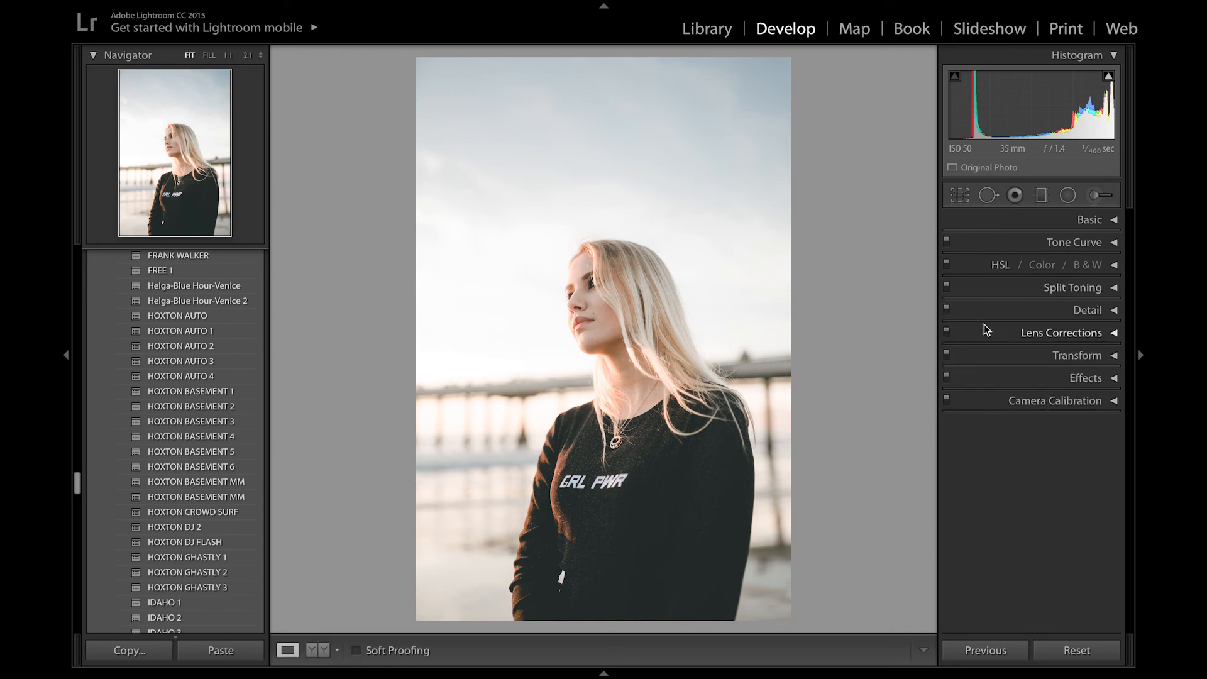
Step: Compare the photo with its before version and fine-tune the black point at the lower end of the tone curve
key(backslash)
key(backslash)
click(1040, 195)
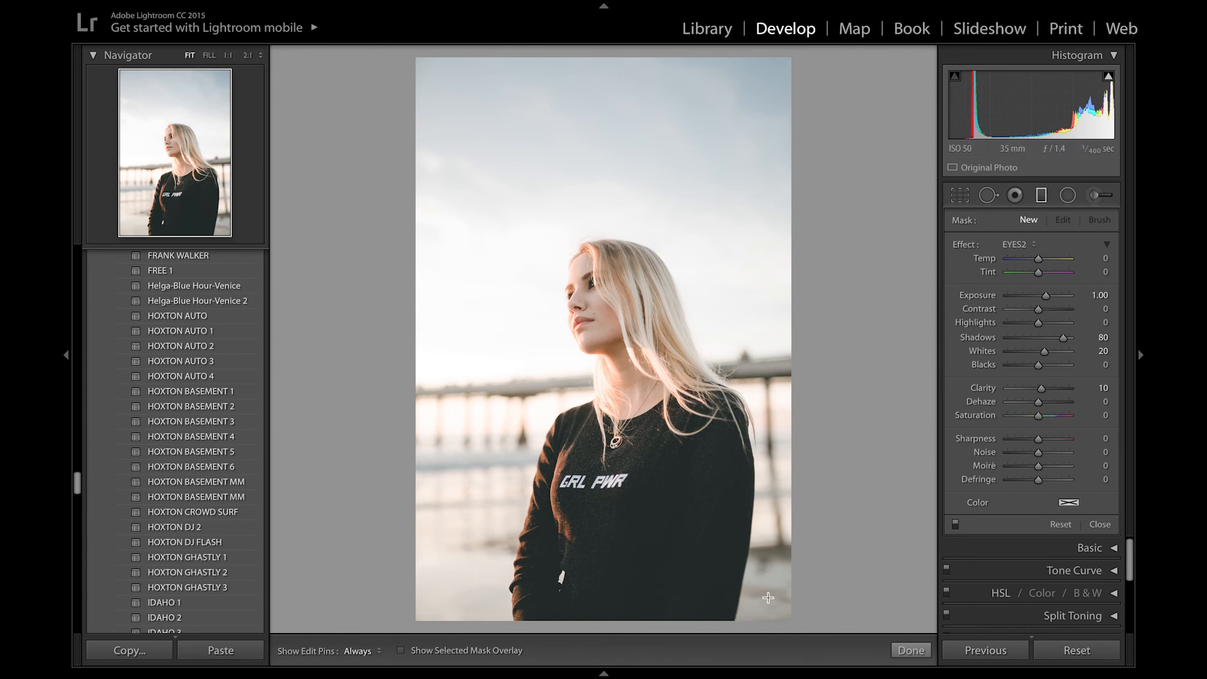
click(1040, 196)
click(1051, 244)
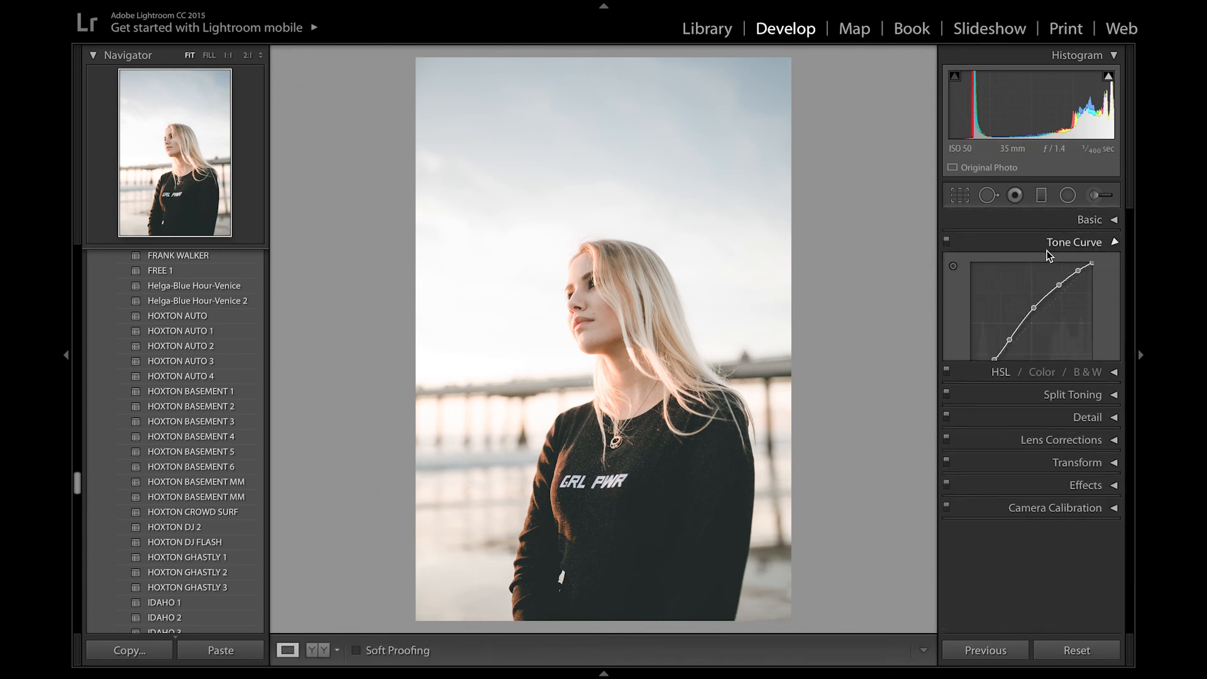
mouse_move(971, 365)
mouse_down()
mouse_move(971, 380)
mouse_move(971, 367)
mouse_up()
click(1013, 243)
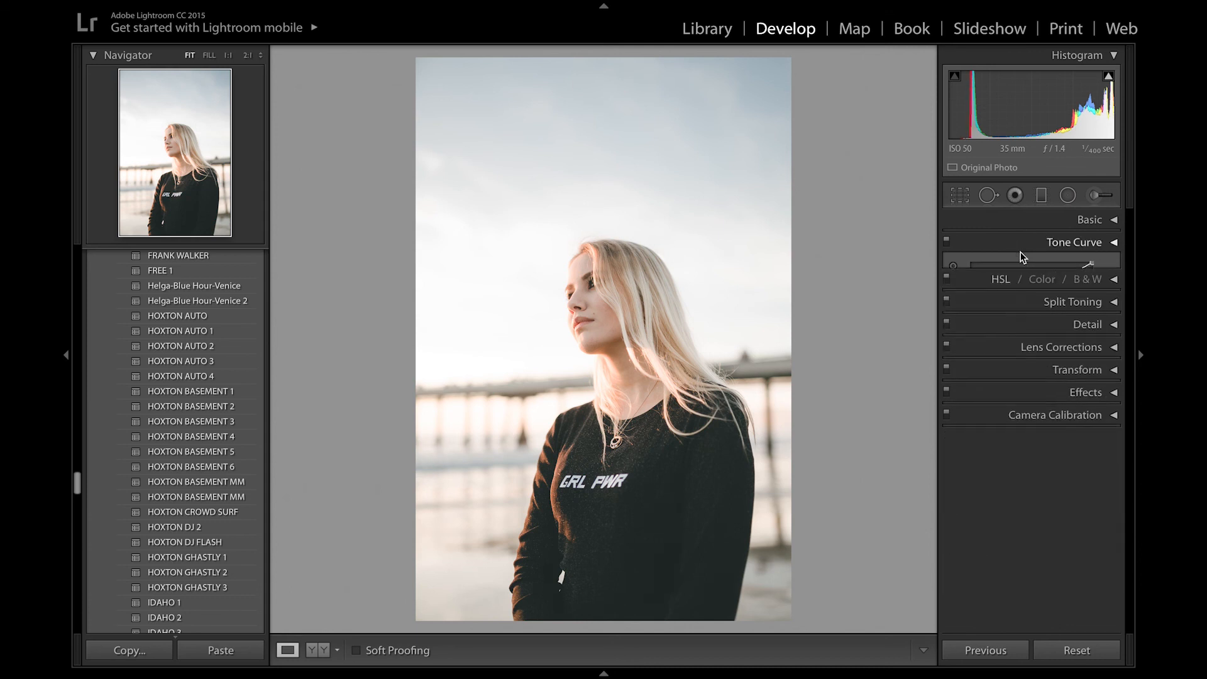
Step: Add film grain with Amount 5, Size 30 and Roughness 80
click(1078, 377)
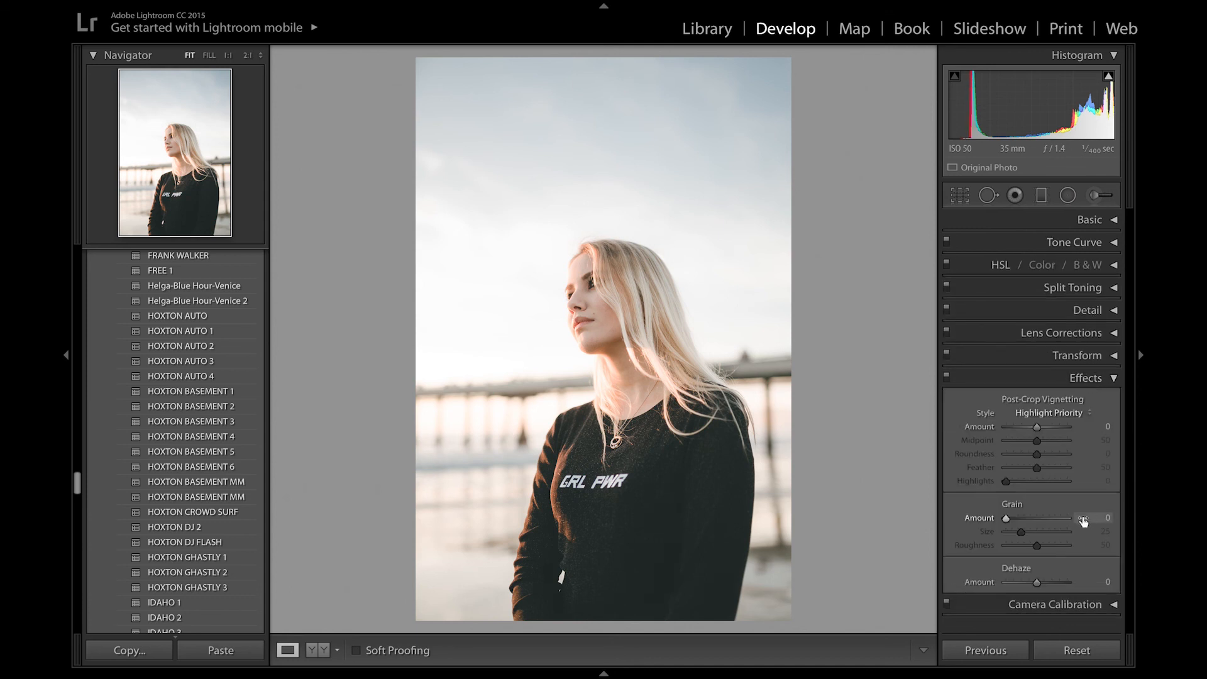
key(Up)
key(Up)
click(1086, 542)
text(80)
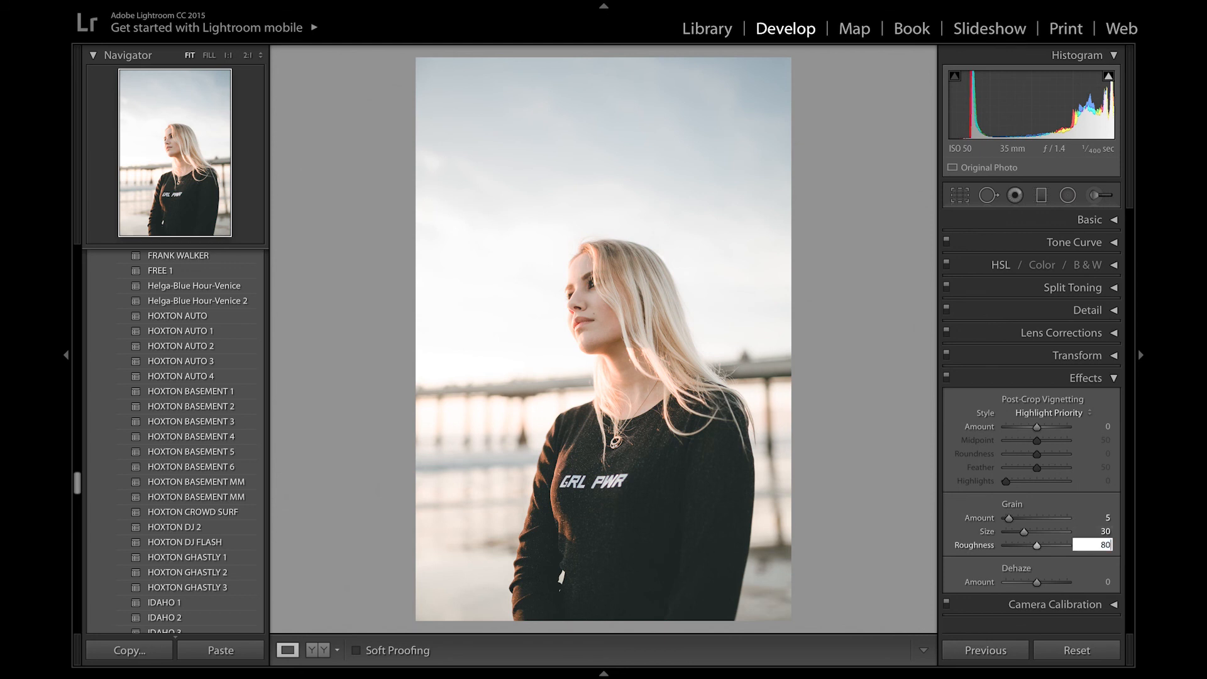
key(Return)
Step: Inspect the grain at 1:1 on the black sweater and fine-tune its Amount, trying 0, 8 and 7
click(610, 529)
drag(610, 529, 717, 215)
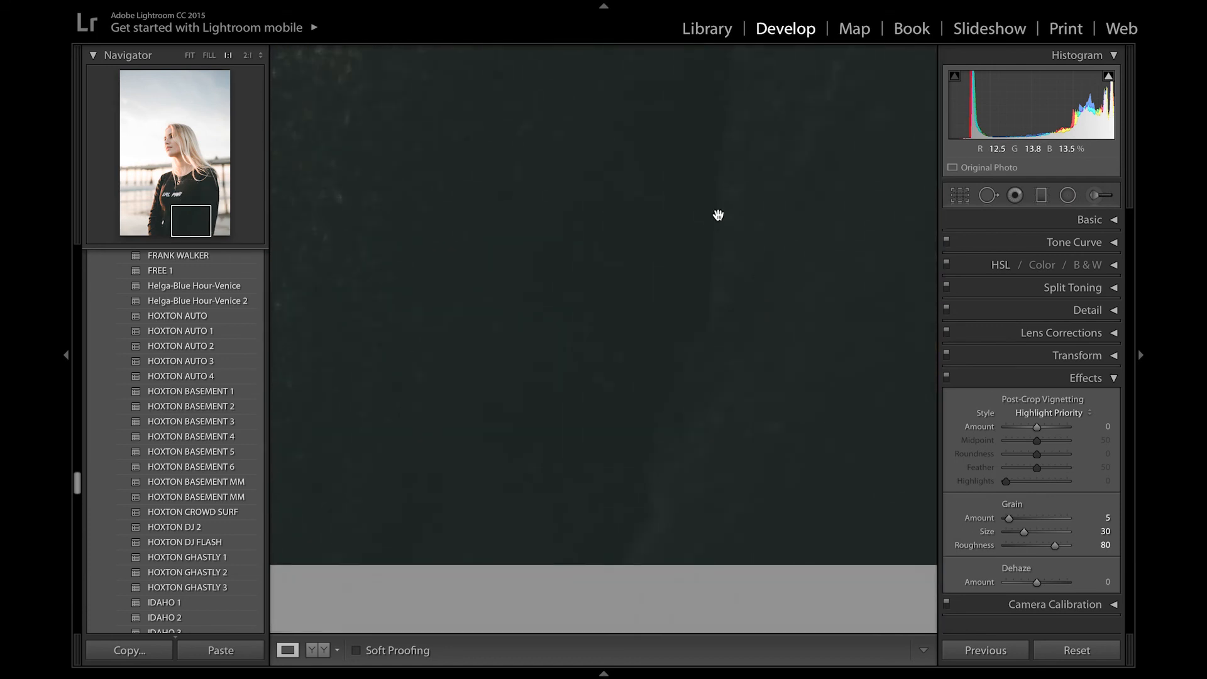
drag(1099, 516, 1093, 517)
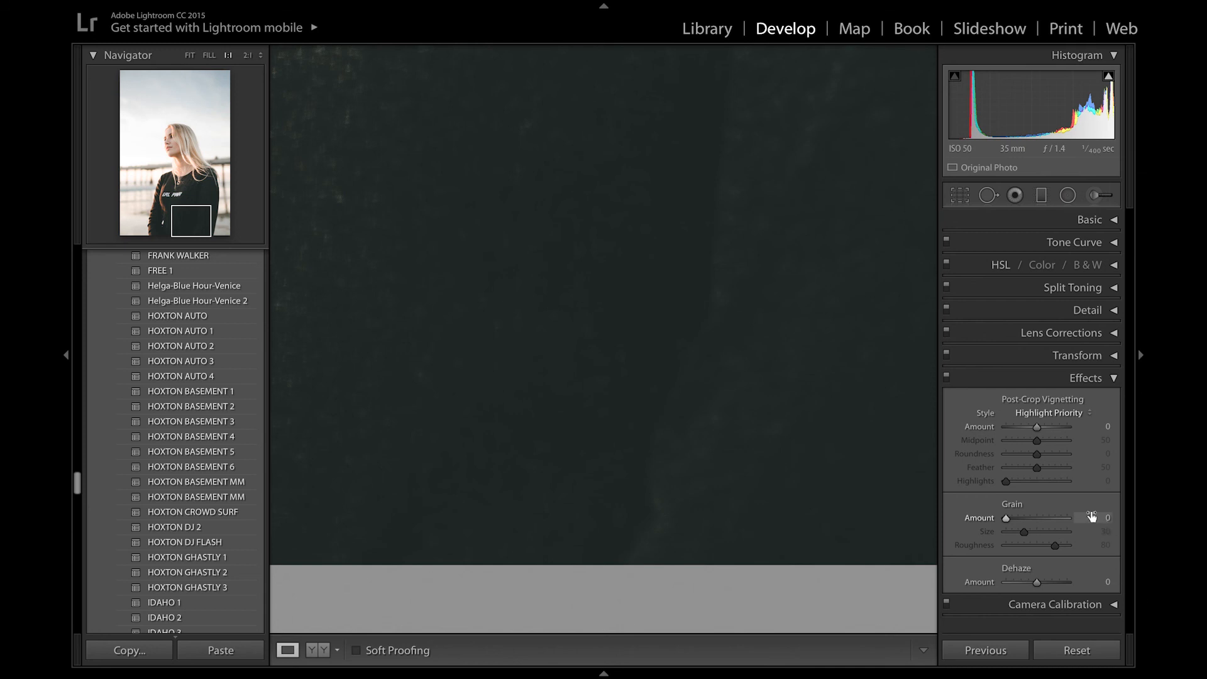
key(Up)
key(Up)
click(1101, 517)
text(8)
key(Return)
click(1093, 517)
text(7)
key(Return)
click(1093, 517)
key(Return)
click(1031, 378)
click(656, 239)
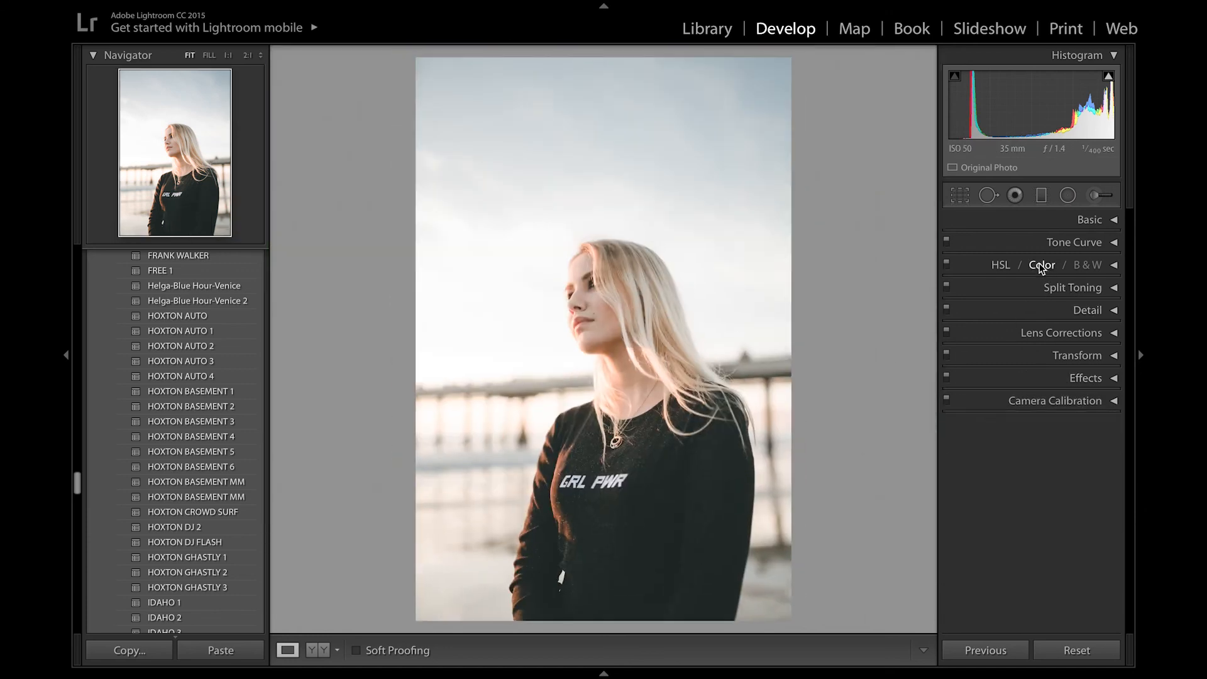
Step: Work on the tone curve's Red channel with points in the shadows, midtones and highlights, and compare with the before version
click(1040, 245)
click(1059, 401)
click(1052, 409)
click(1003, 353)
drag(1003, 353, 1061, 293)
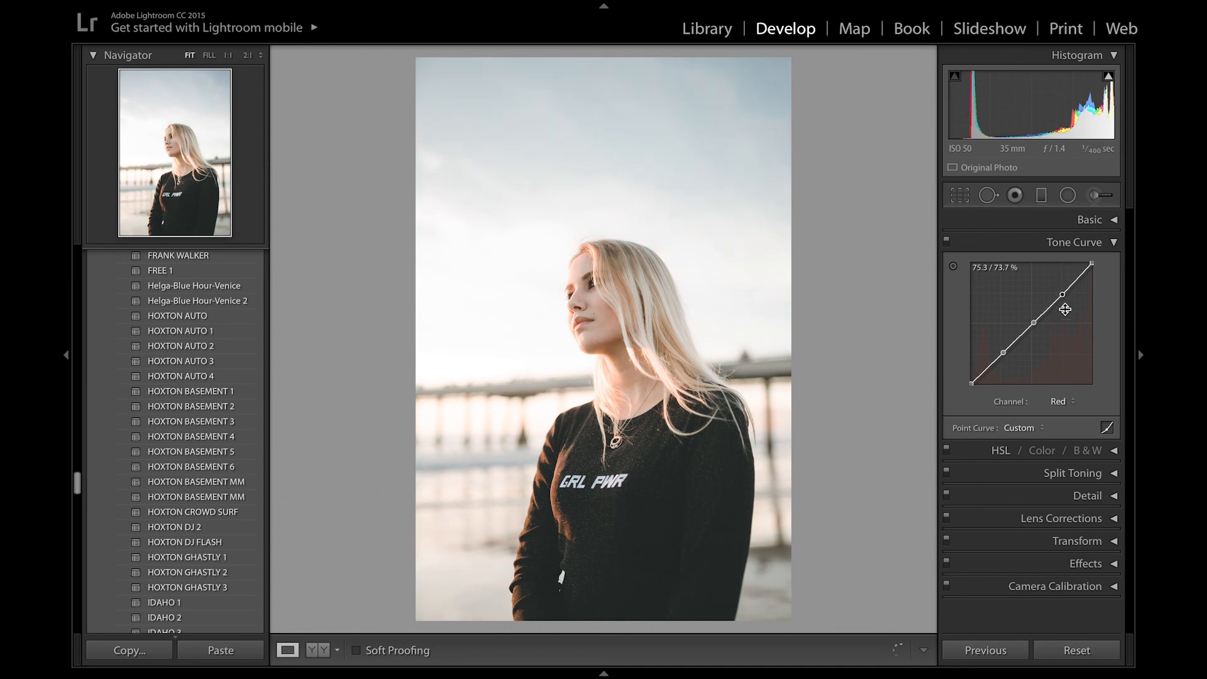
click(1017, 246)
key(backslash)
key(backslash)
key(backslash)
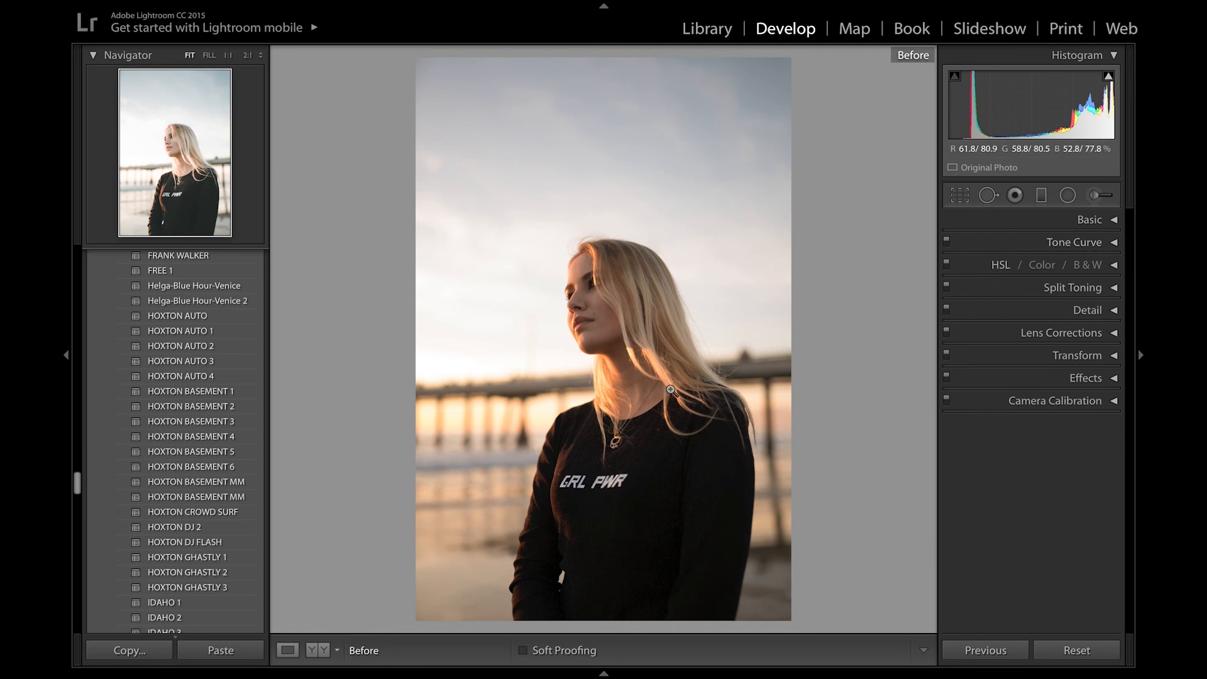
key(backslash)
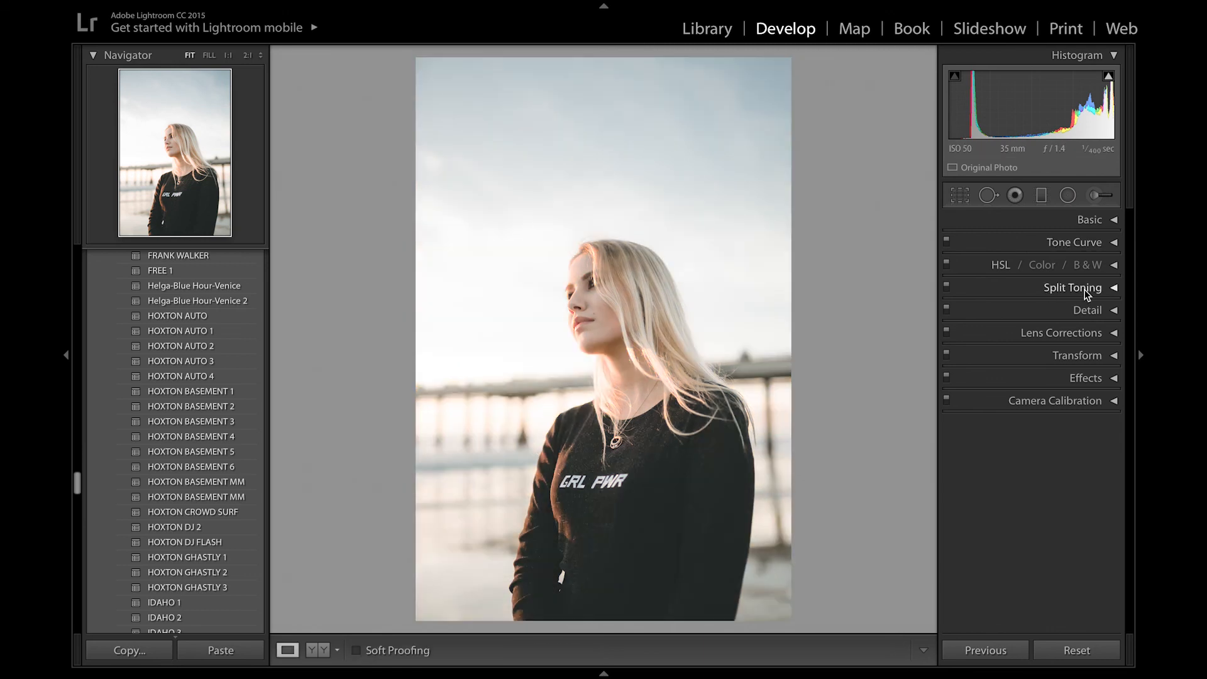
Step: Darken the sky by setting the HSL Luminance of Blue to -30
click(997, 265)
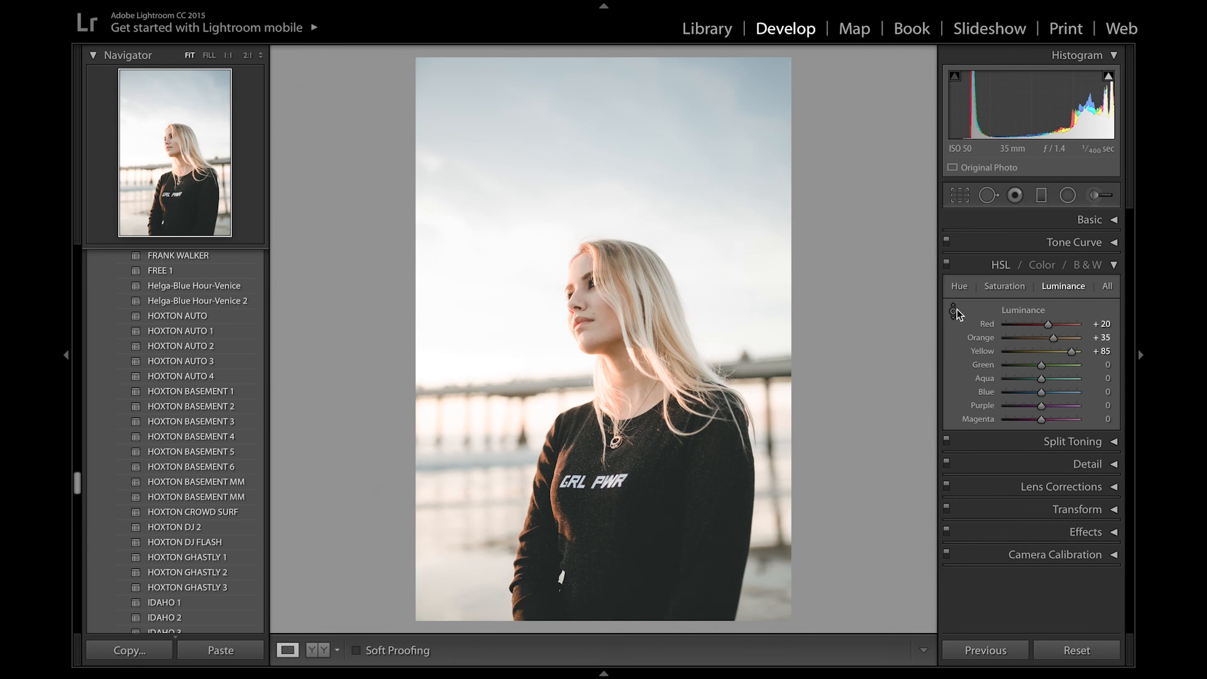
click(954, 309)
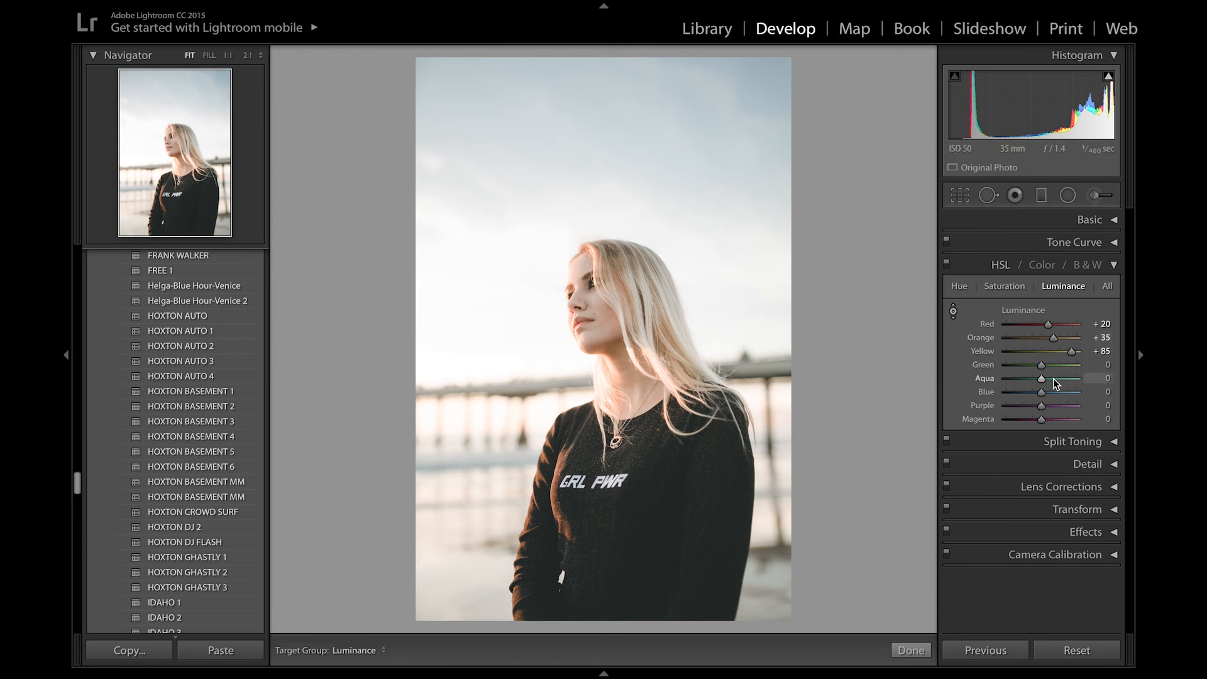
drag(1040, 392, 979, 395)
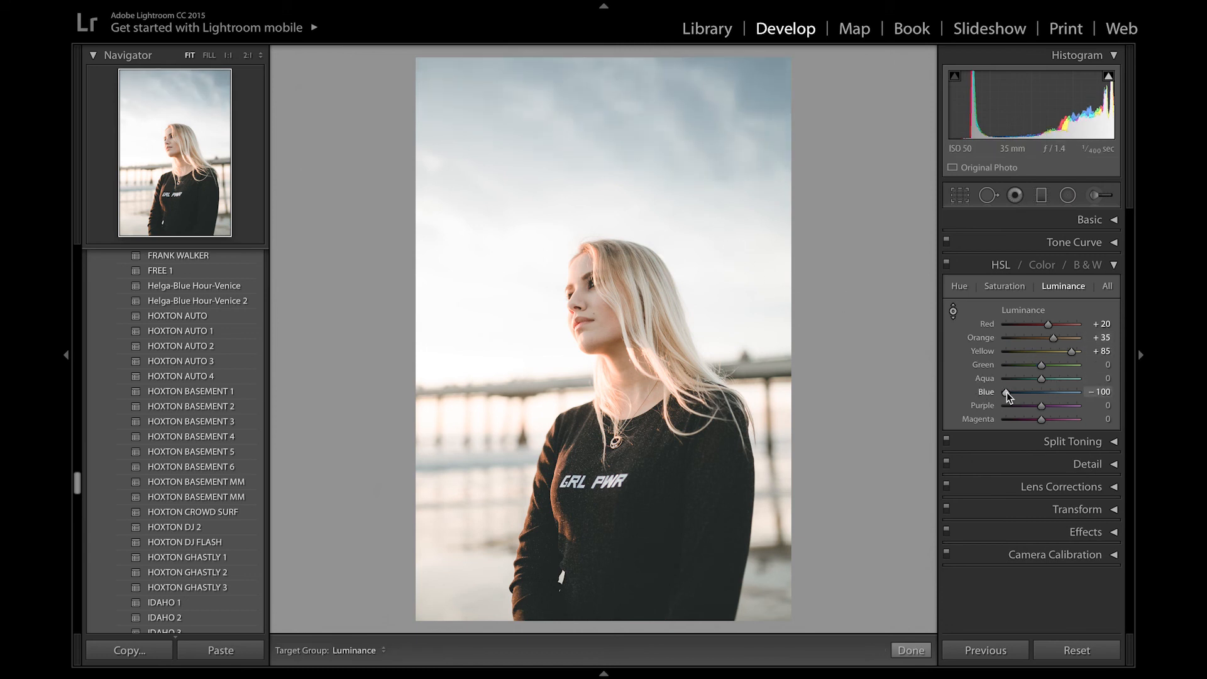
click(1005, 391)
click(1027, 392)
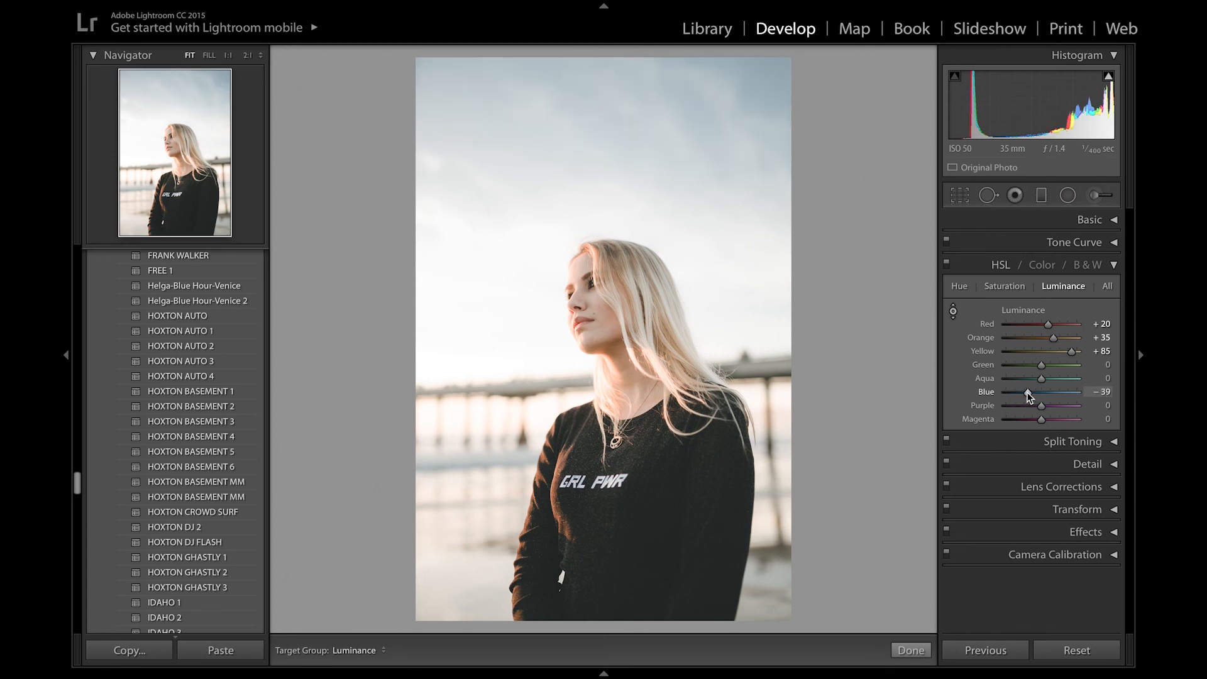
click(1099, 395)
text(-35)
key(Return)
drag(1029, 392, 1031, 392)
Step: Reset the HSL Luminance of Aqua, set Yellow to +70, and compare the photo with its before version
click(1042, 379)
double_click(971, 379)
mouse_move(1070, 352)
mouse_down()
mouse_move(988, 352)
mouse_move(1098, 356)
mouse_move(1051, 363)
mouse_move(1065, 359)
mouse_up()
click(1086, 352)
text(65)
key(Return)
key(Up)
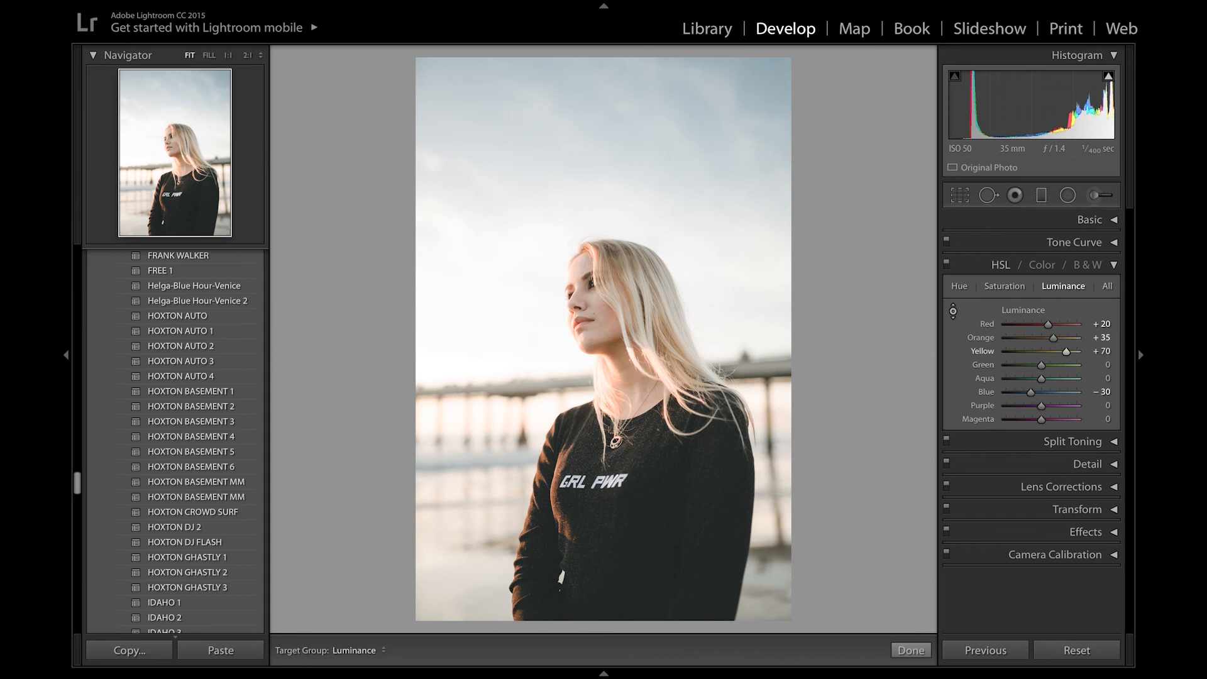
click(1002, 265)
key(backslash)
key(backslash)
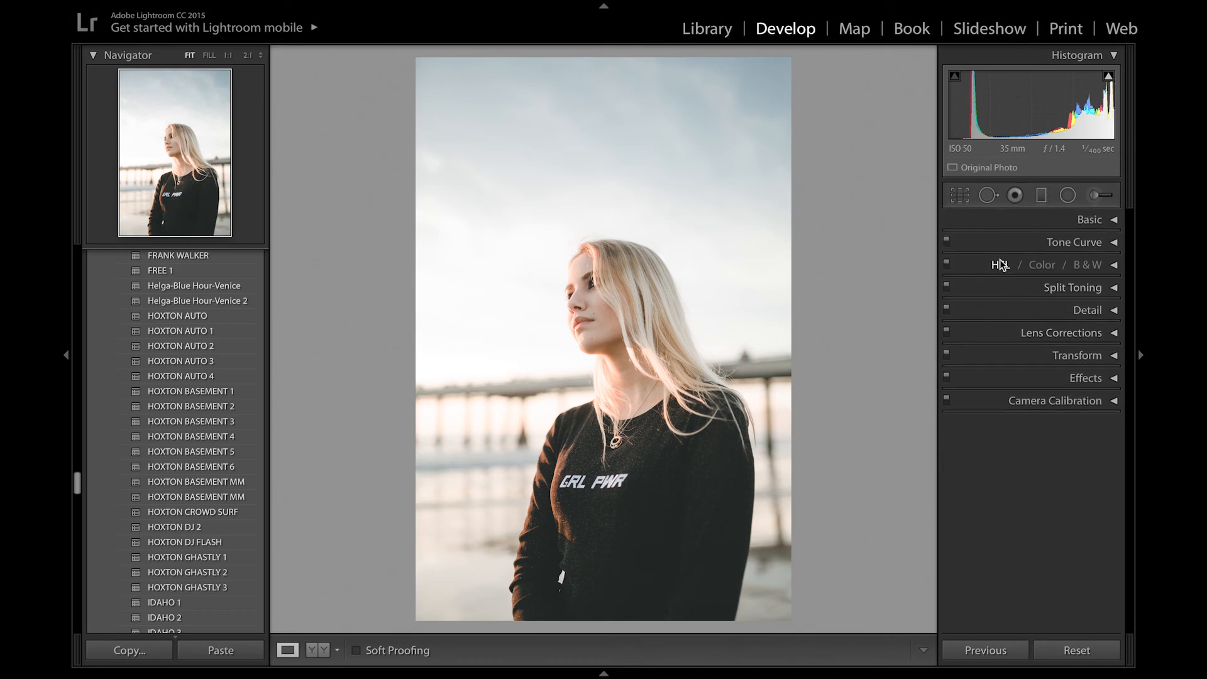
Step: Draw a slightly tilted graduated filter from the photo's lower edge up to the woman's chest with the Burn (Darken) effect
click(1041, 195)
drag(691, 621, 663, 449)
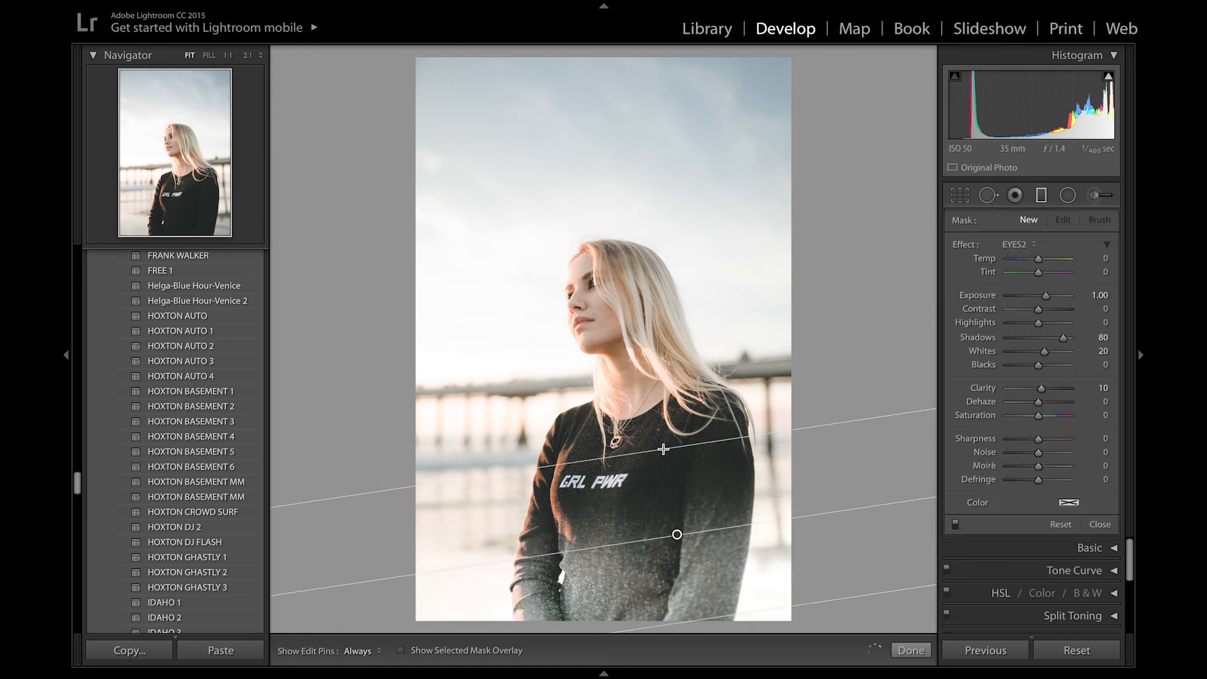
click(1015, 246)
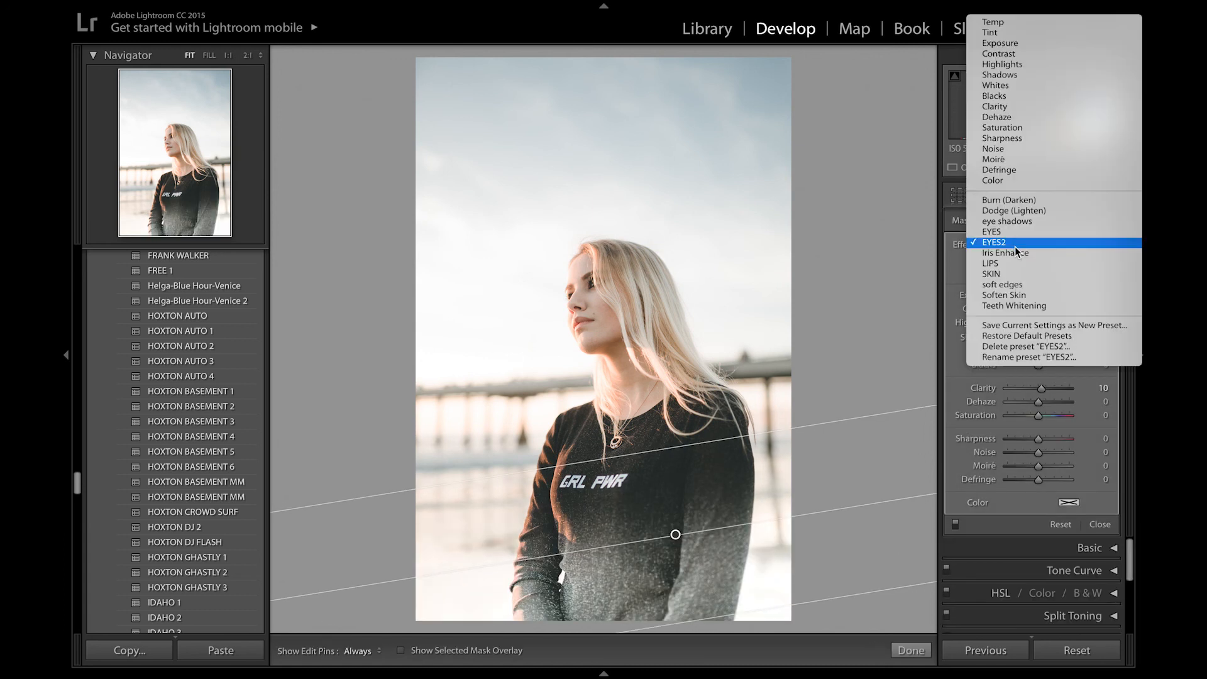
click(1018, 198)
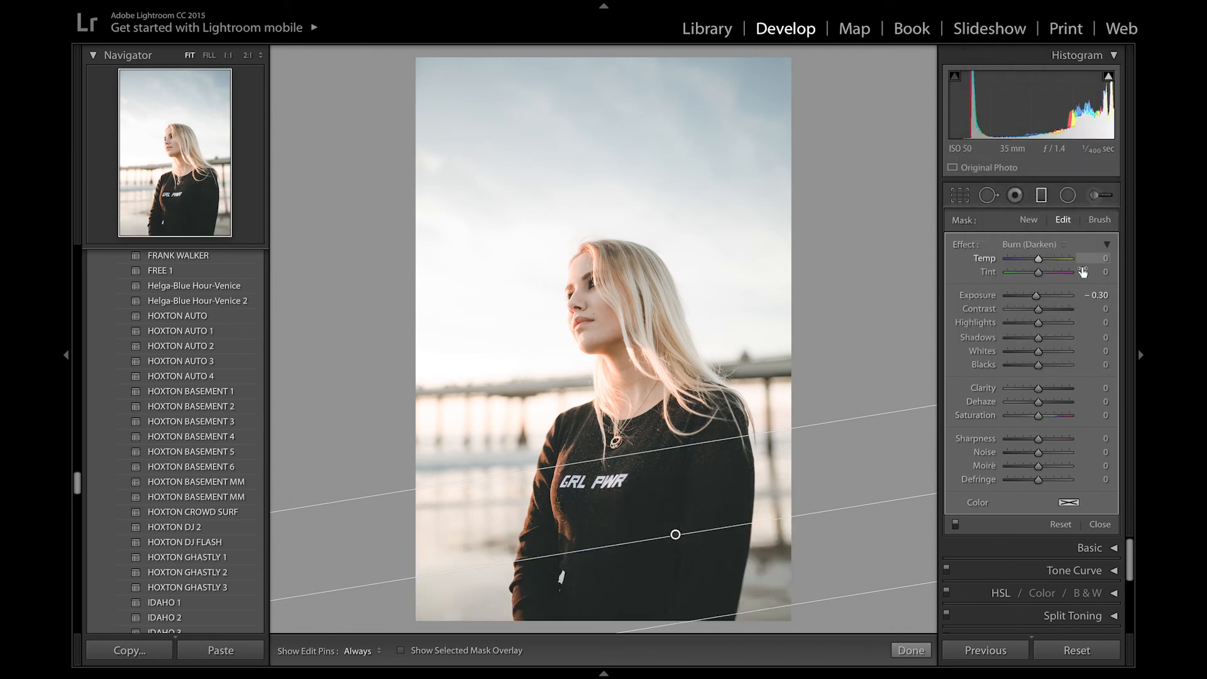
Step: Set the graduated filter's exposure to -0.40 and shift its pin slightly on the sweater
key(Up)
key(Up)
key(Up)
key(Down)
key(Down)
key(Down)
key(Down)
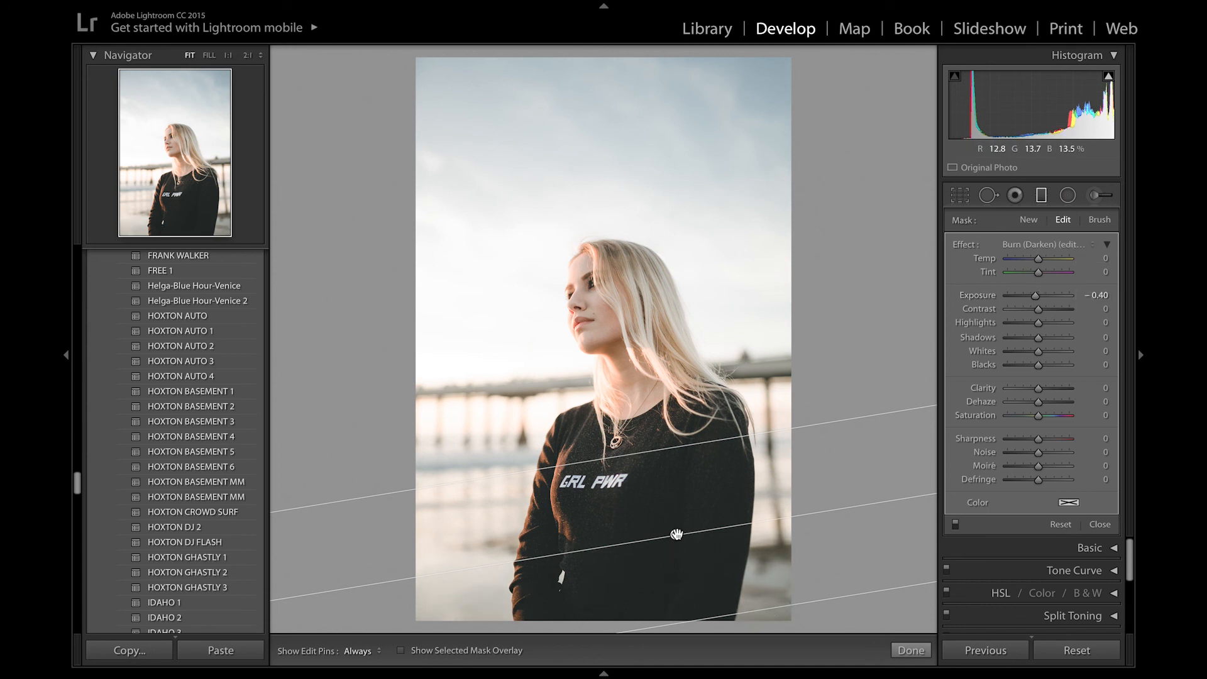
mouse_move(689, 535)
mouse_down()
mouse_move(685, 552)
mouse_move(678, 536)
mouse_up()
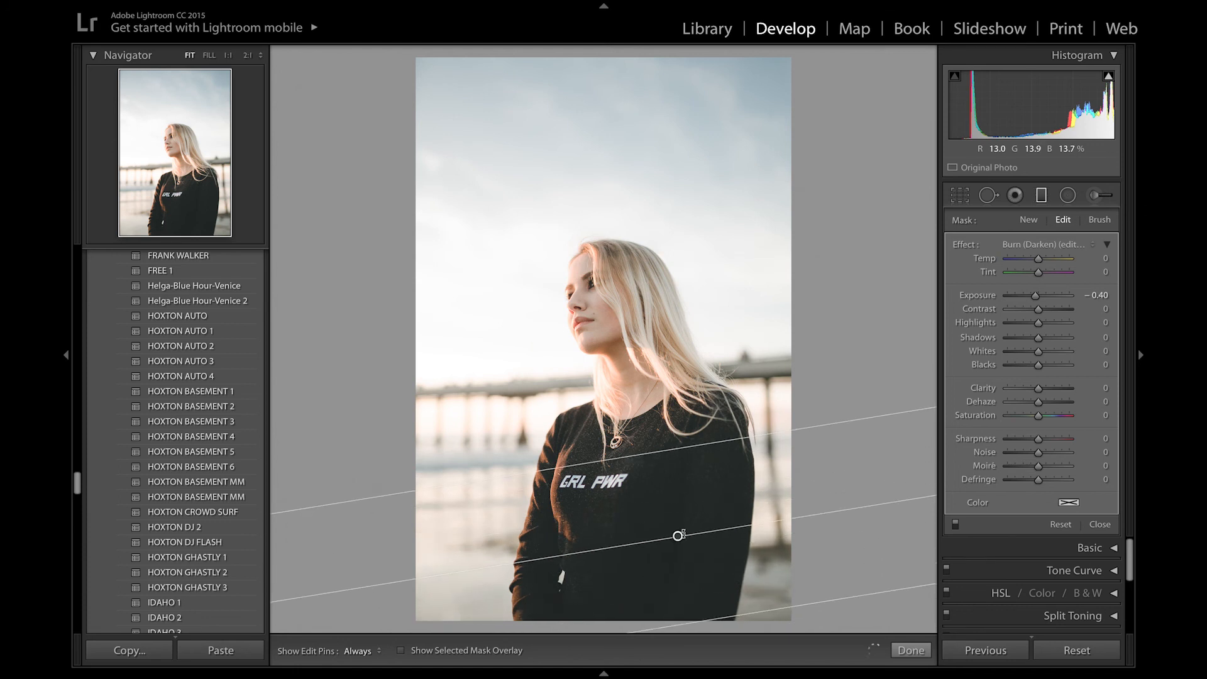
Step: Fine-tune the graduated filter's exposure by trying -0.10 and -0.40, and finish editing the filter
key(Up)
key(Up)
key(Up)
key(Up)
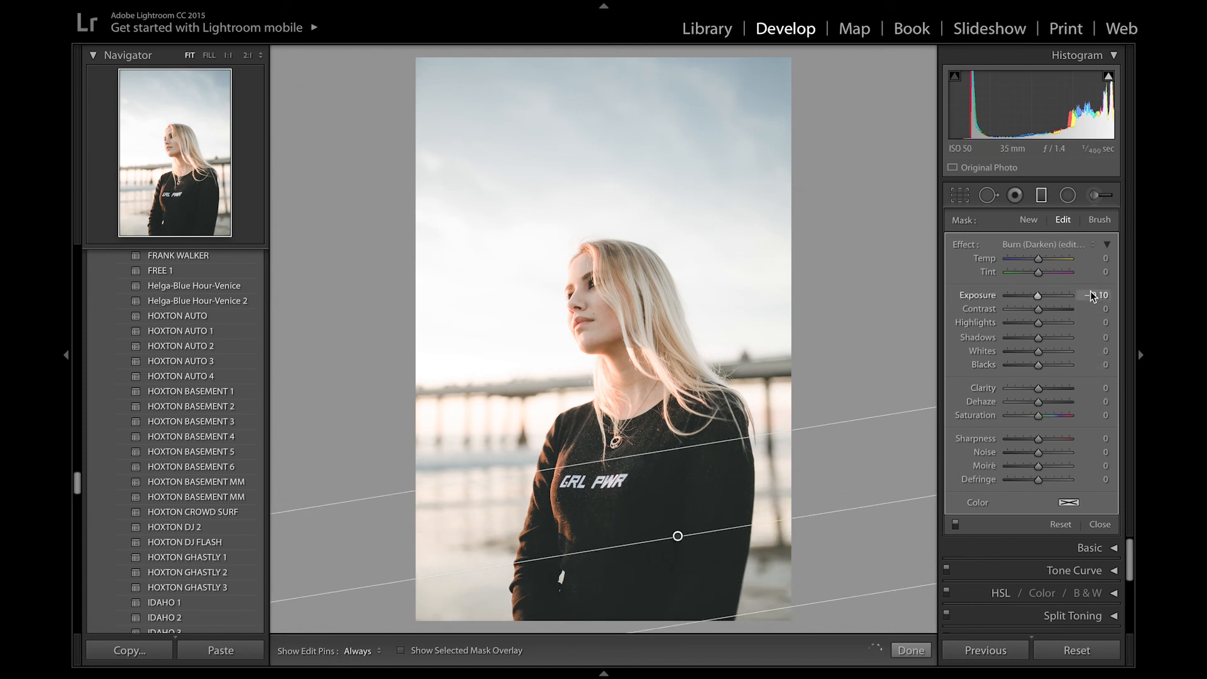
key(Down)
key(Down)
key(Down)
key(Down)
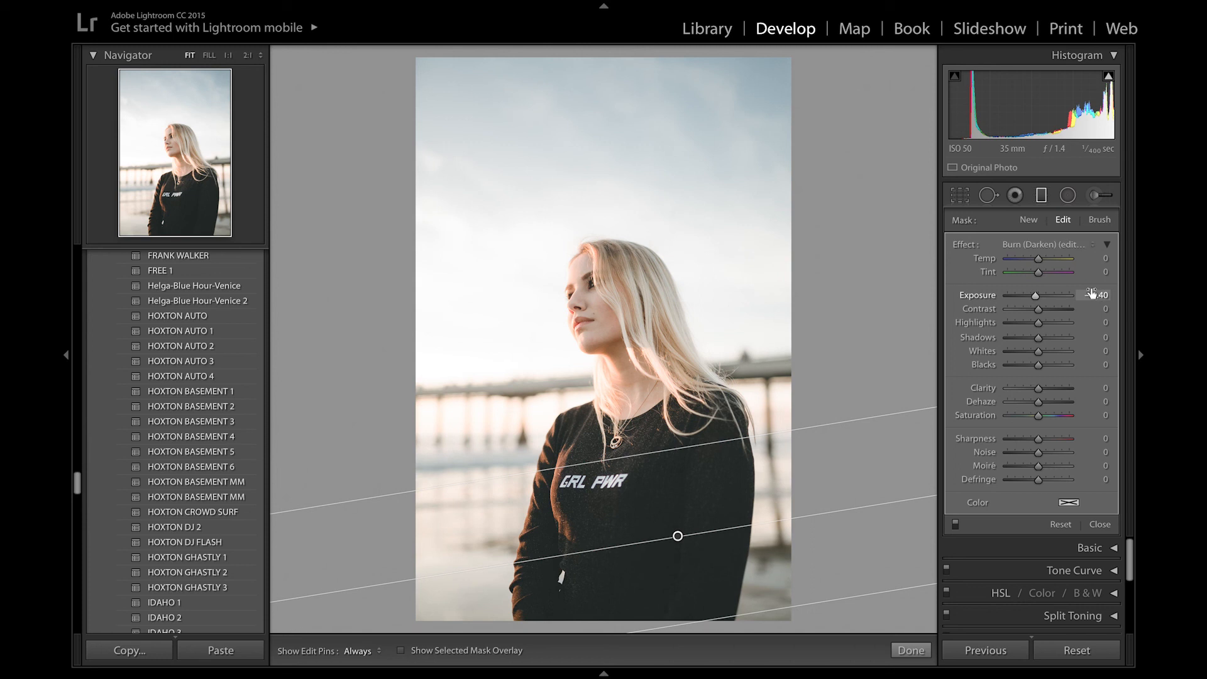
key(Up)
click(897, 649)
key(s)
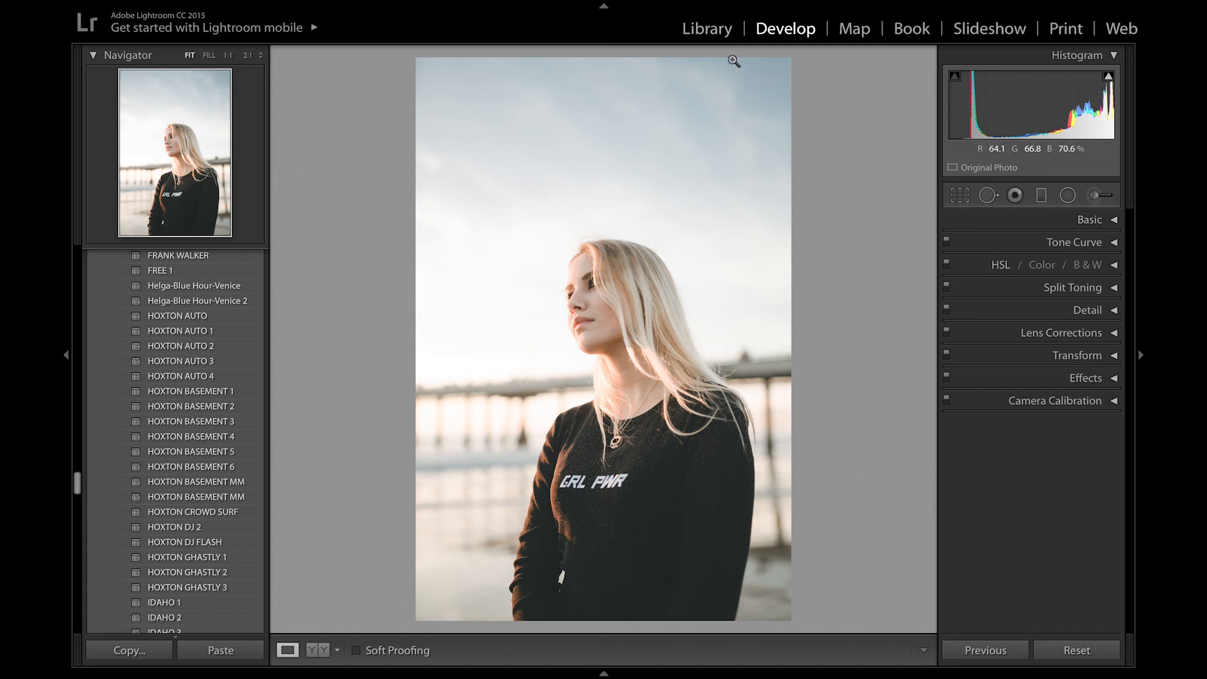
mouse_move(738, 4)
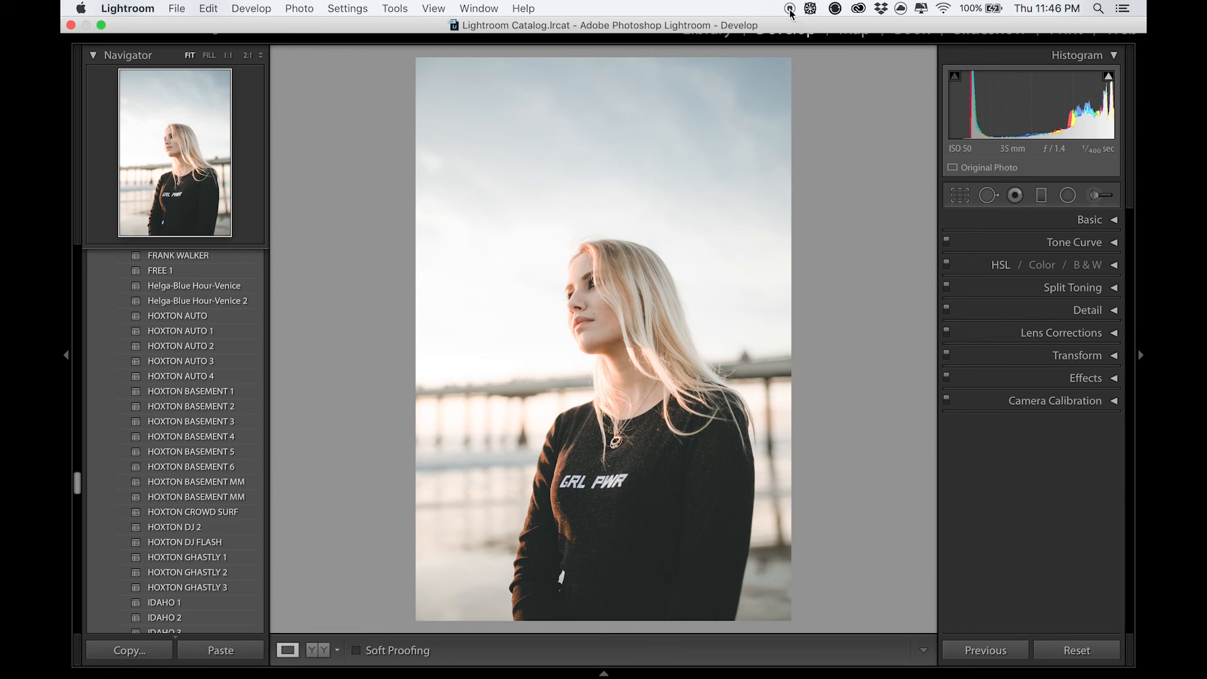